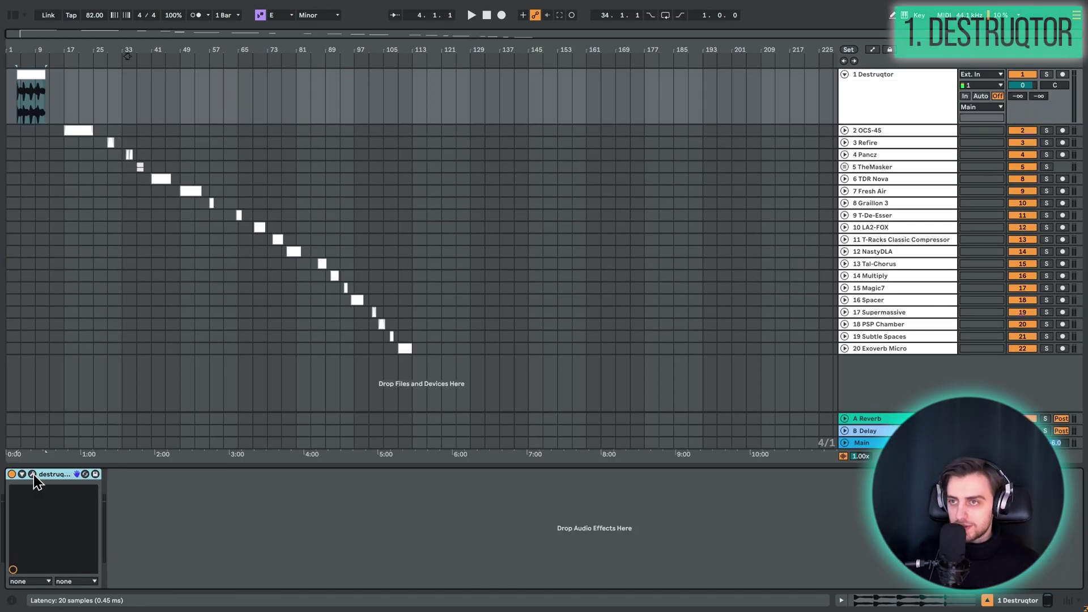
- Open the destruqtor plug-in on track 1 and audition the audio clip with the effect bypassed
click(32, 474)
drag(347, 126, 575, 151)
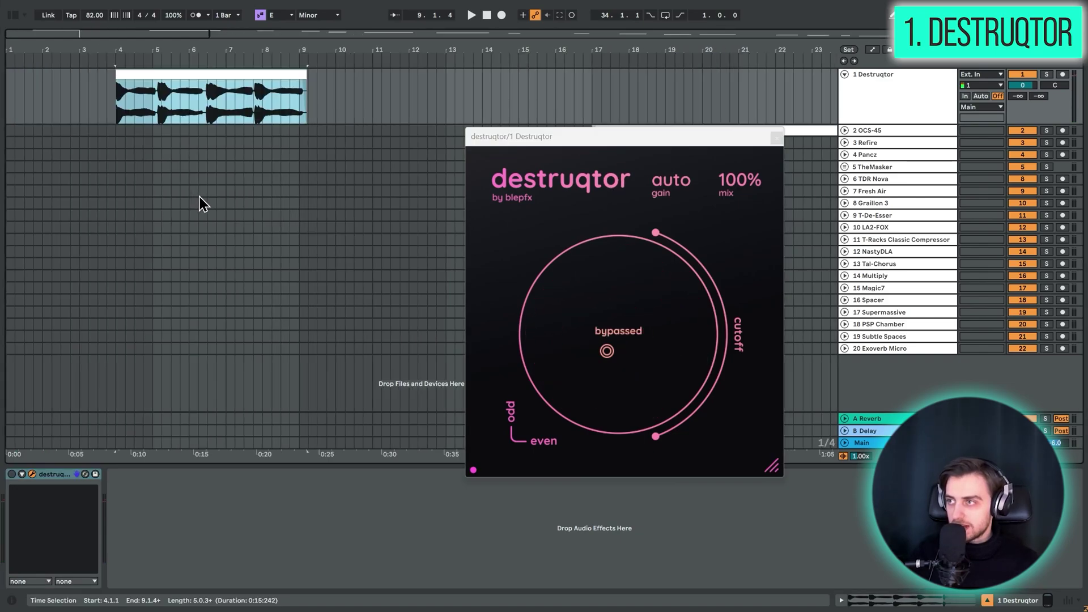
key(space)
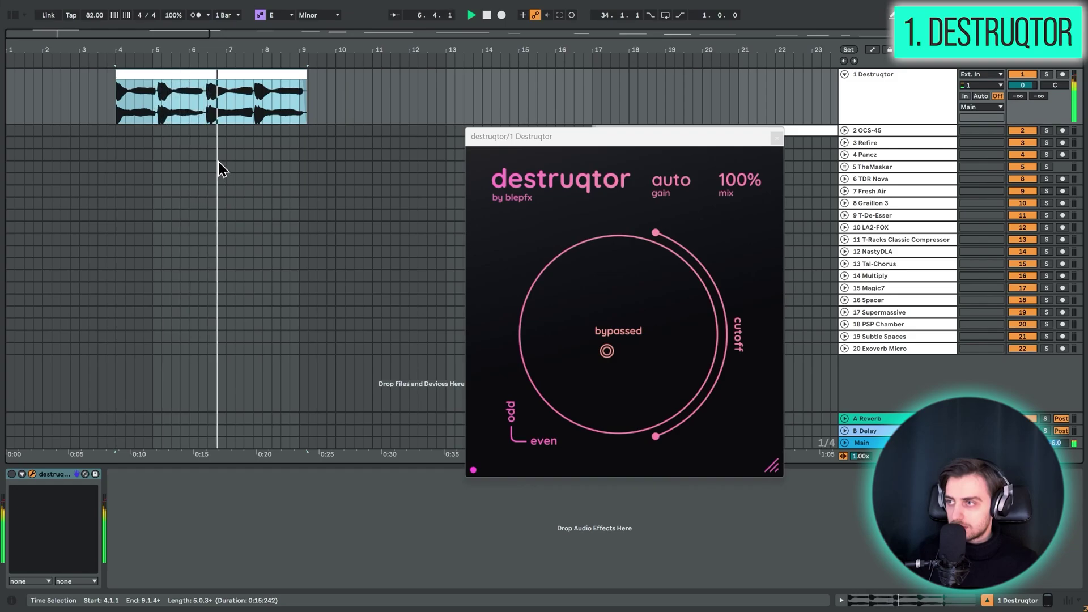
click(140, 501)
key(space)
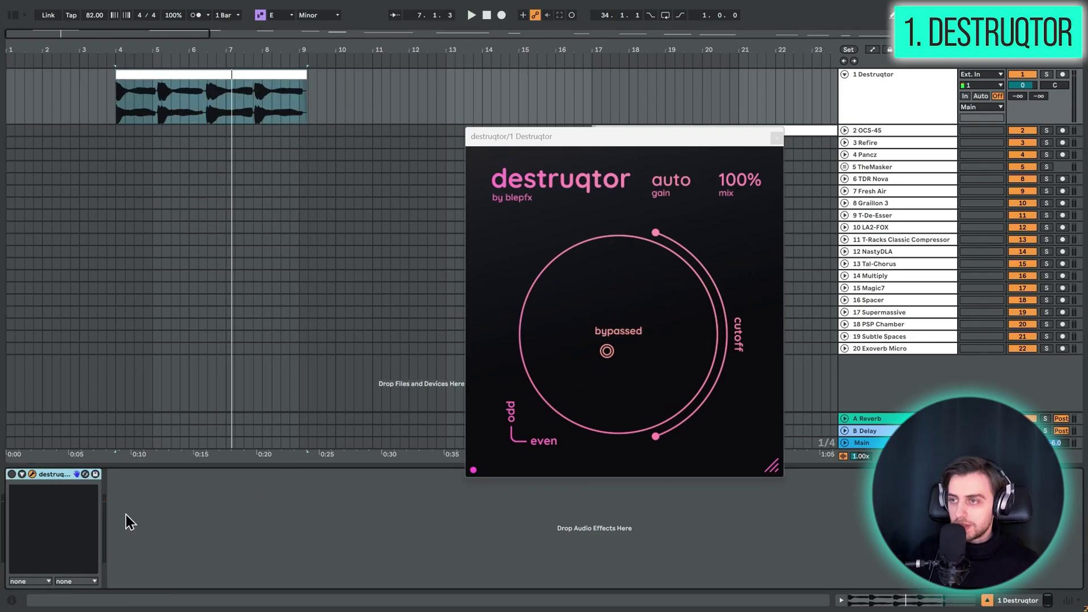
- Re-enable destruqtor and play the same clip through the effect for comparison
click(11, 474)
key(space)
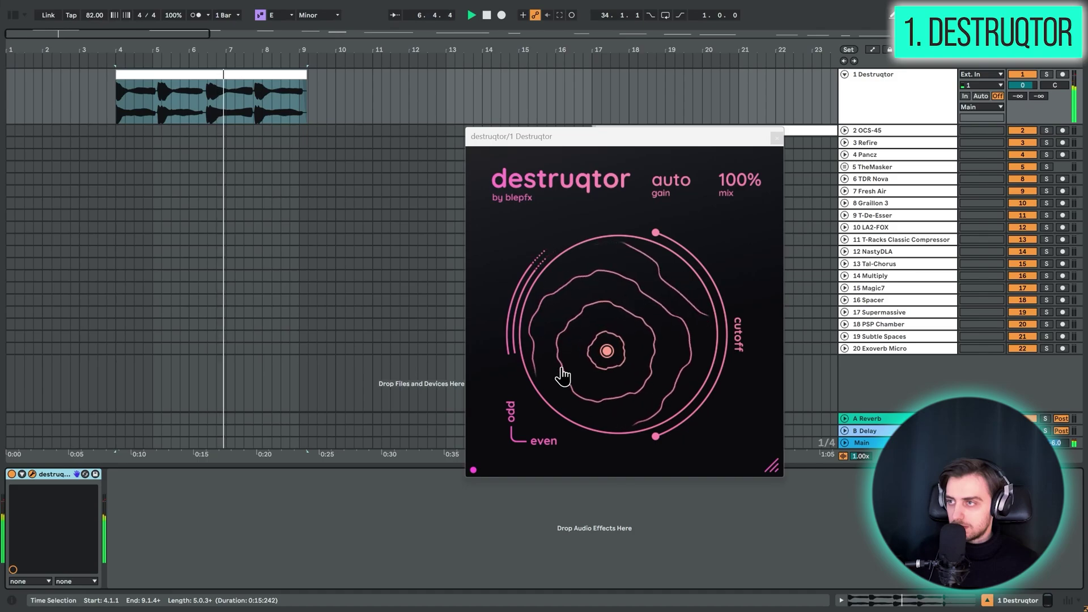
key(space)
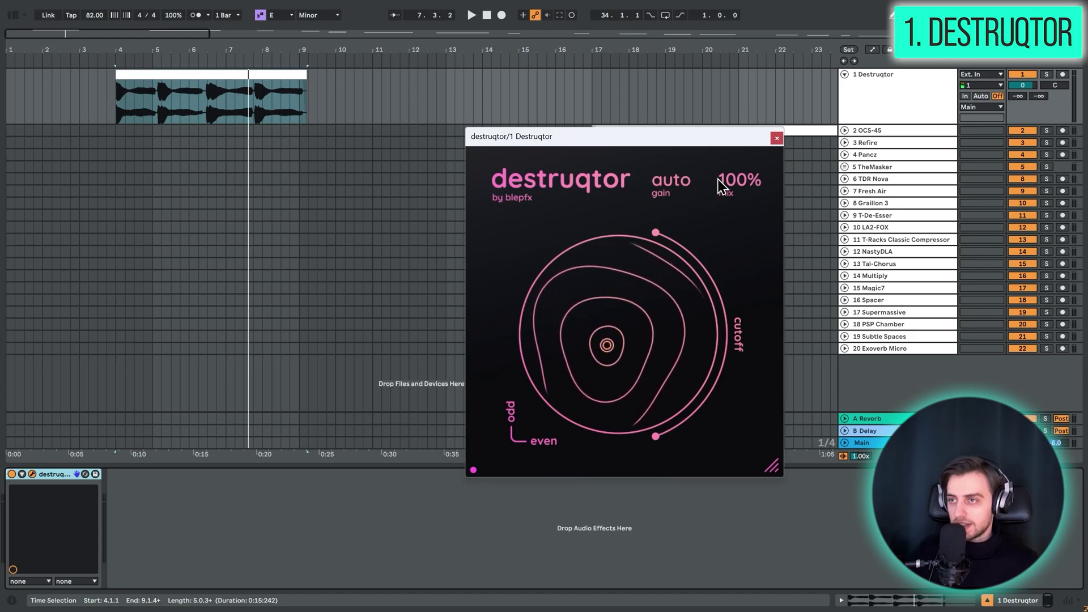
- Try a lower mix and a manual gain in destruqtor, resetting them to 100% and auto
drag(720, 179, 689, 154)
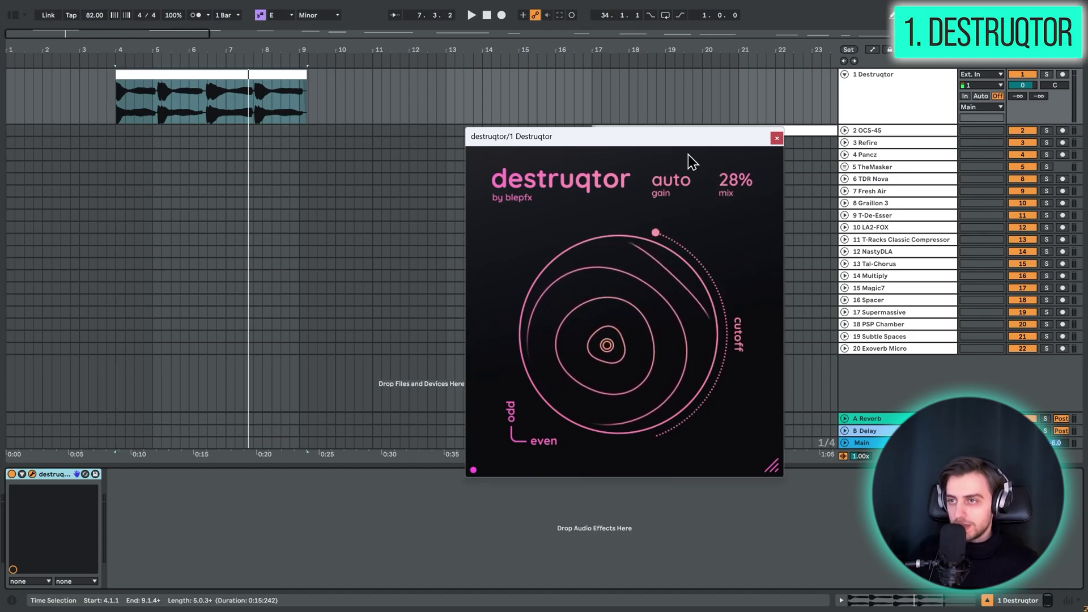
double_click(731, 181)
drag(681, 191, 685, 195)
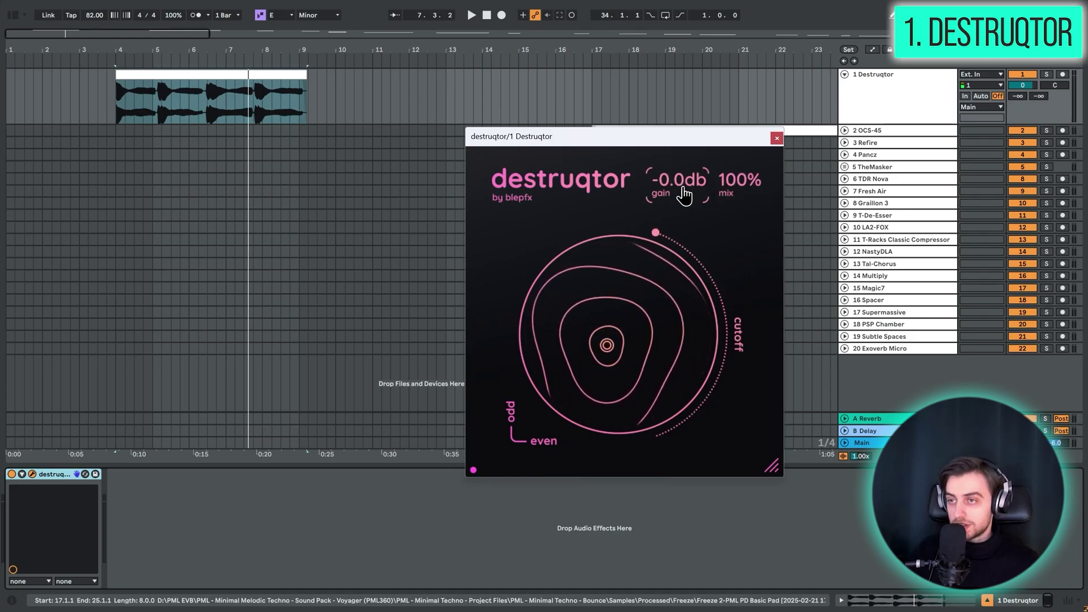
double_click(678, 197)
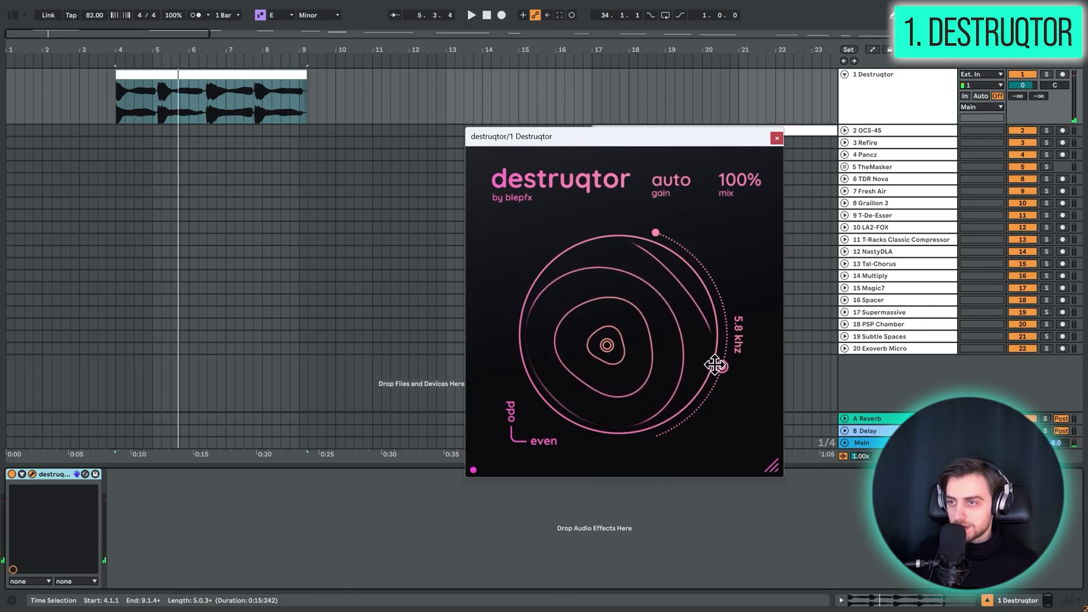
- Close the destruqtor window, collapse its track, and expand the OCS-45 track with its clip selected
click(777, 138)
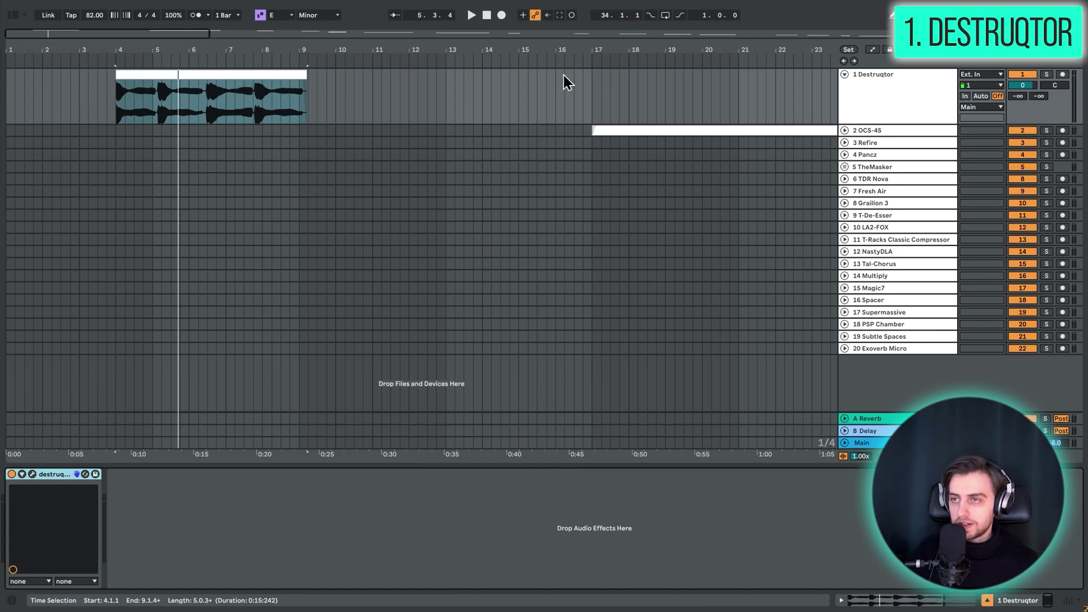
click(844, 74)
drag(786, 55, 411, 34)
click(845, 86)
click(320, 86)
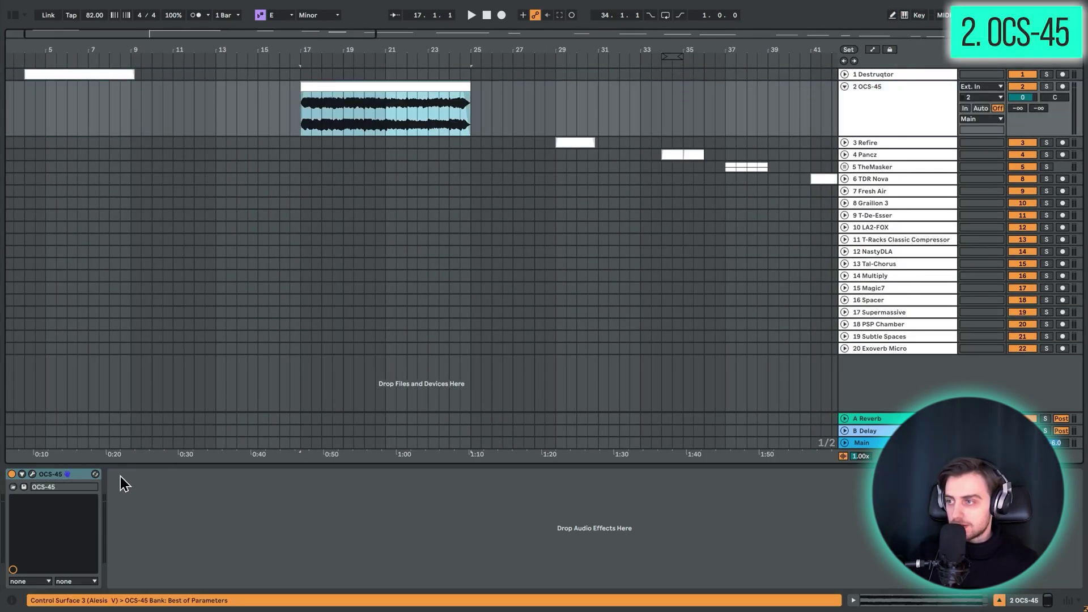
- Open the OCS-45 plug-in window and switch the effect on for the track's clip
click(32, 474)
drag(450, 220, 478, 220)
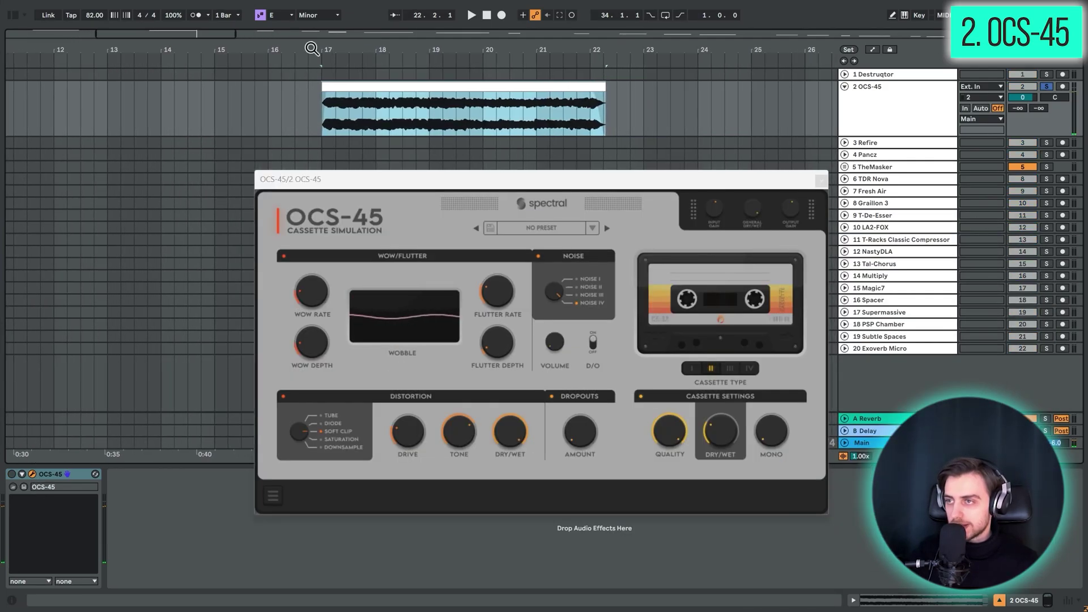
click(457, 101)
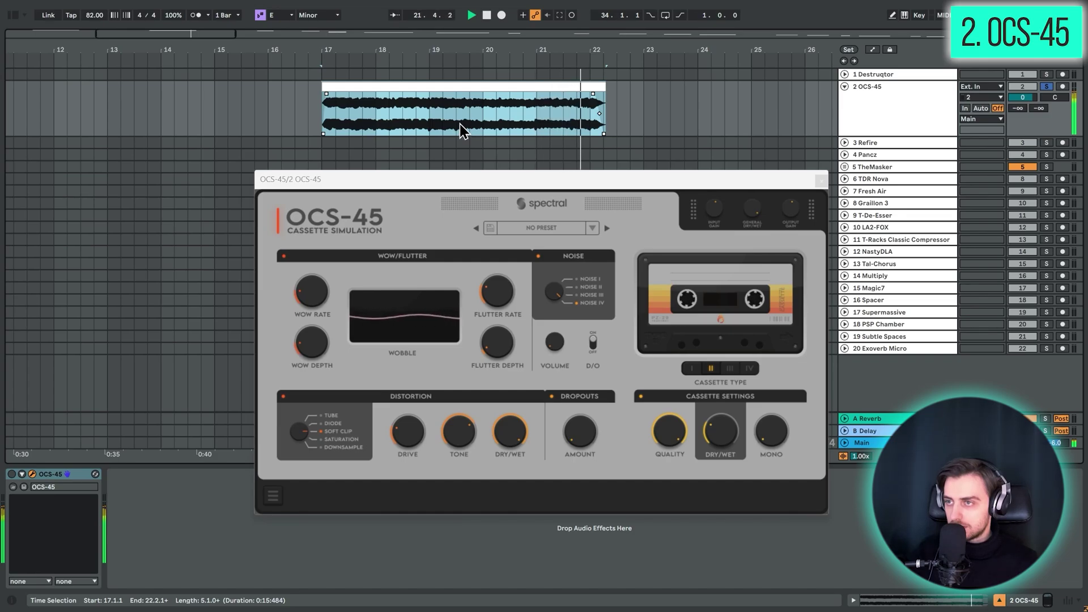
click(11, 474)
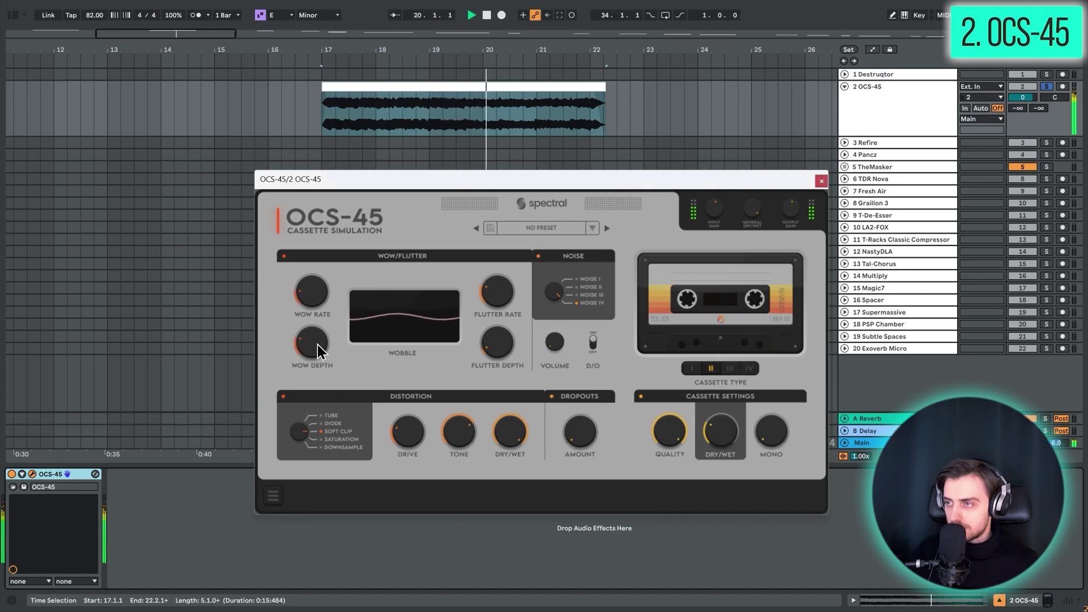
- Audition cassette types III, IV and I in OCS-45 during playback, returning to type II
click(730, 368)
click(750, 369)
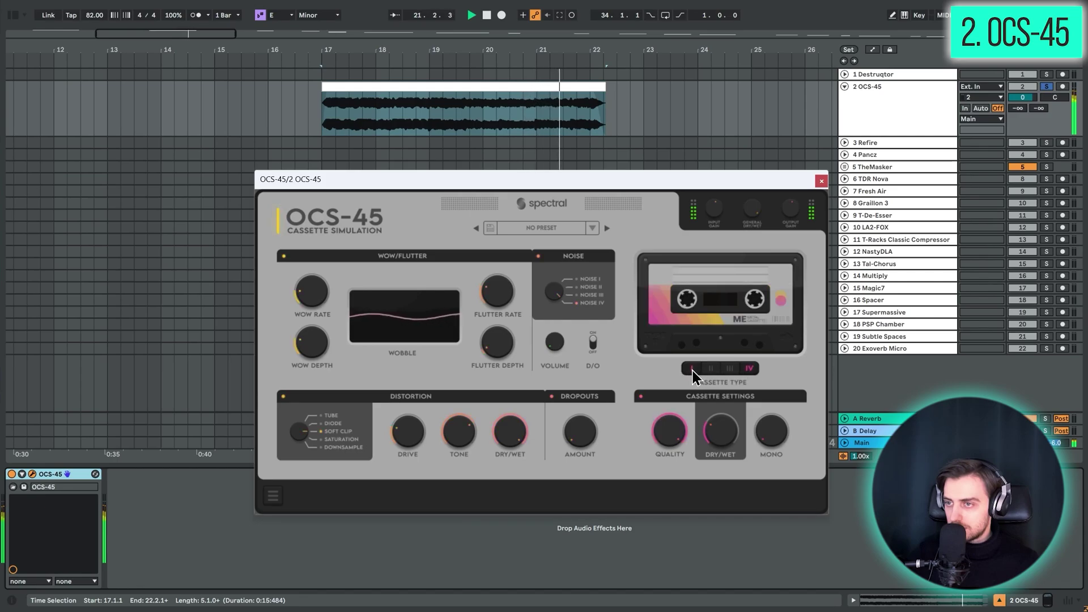
click(693, 369)
click(712, 370)
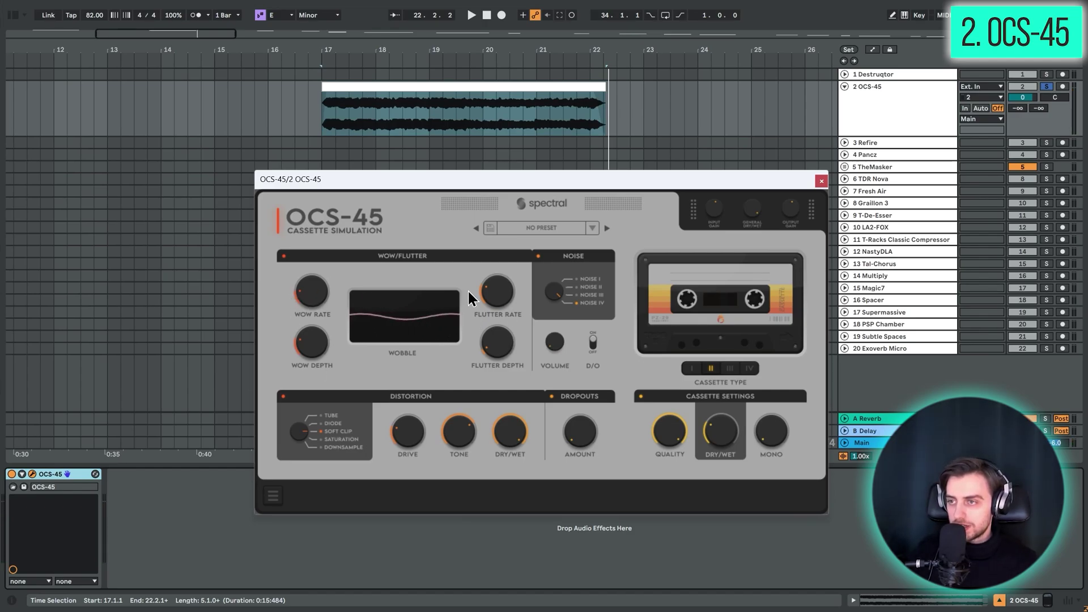
- Select Noise I in OCS-45 and compare cassette types I through IV during playback
key(space)
drag(561, 309, 558, 296)
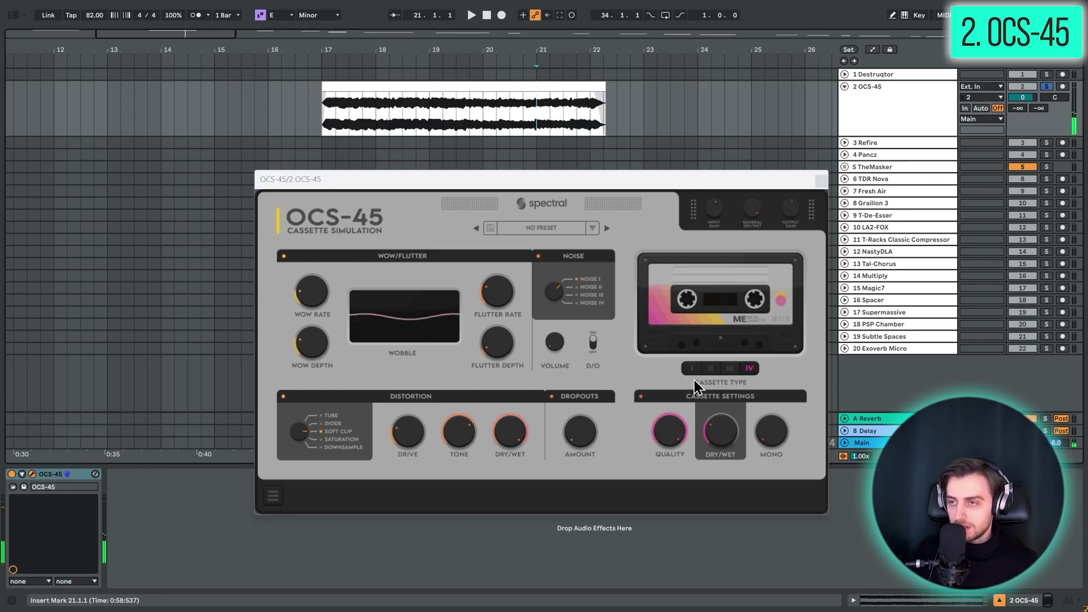
click(694, 370)
key(space)
click(710, 370)
click(732, 369)
click(750, 369)
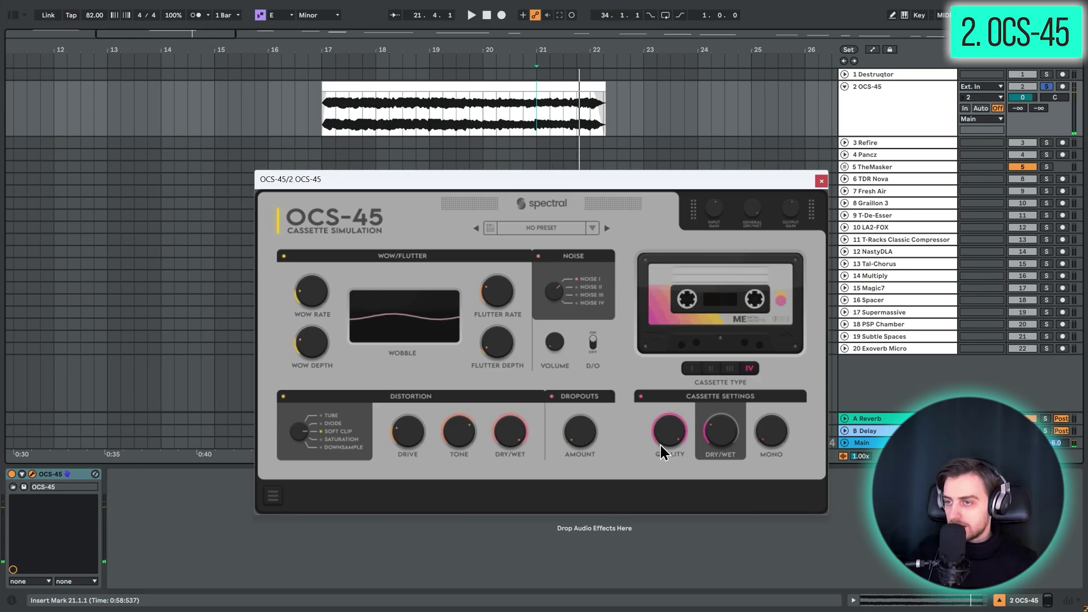
- Audition the clip from 20.4.1, lowering the cassette quality to its minimum and raising the distortion drive
click(524, 116)
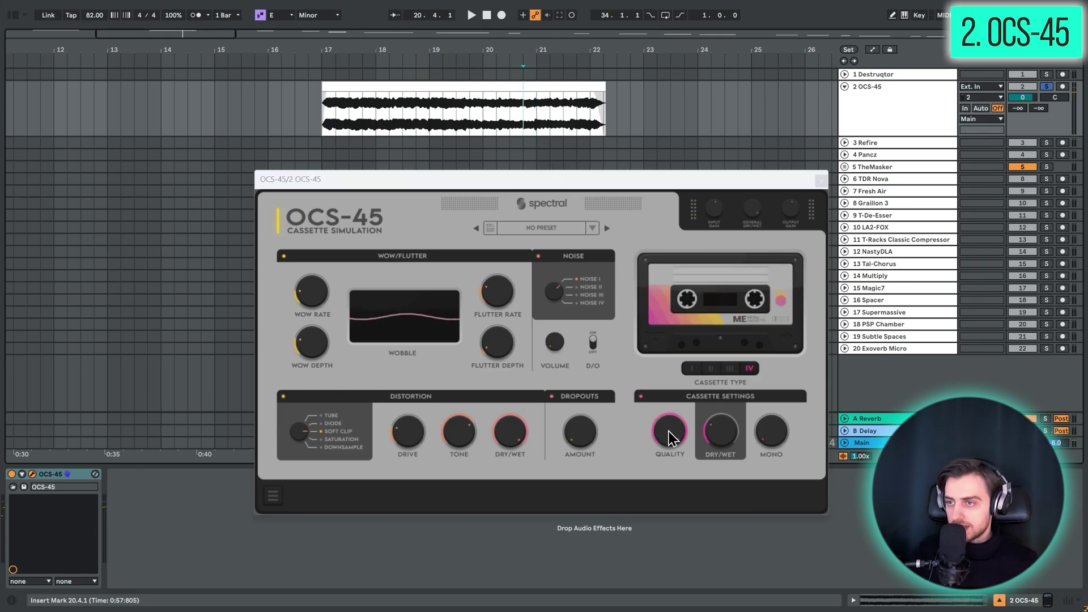
key(space)
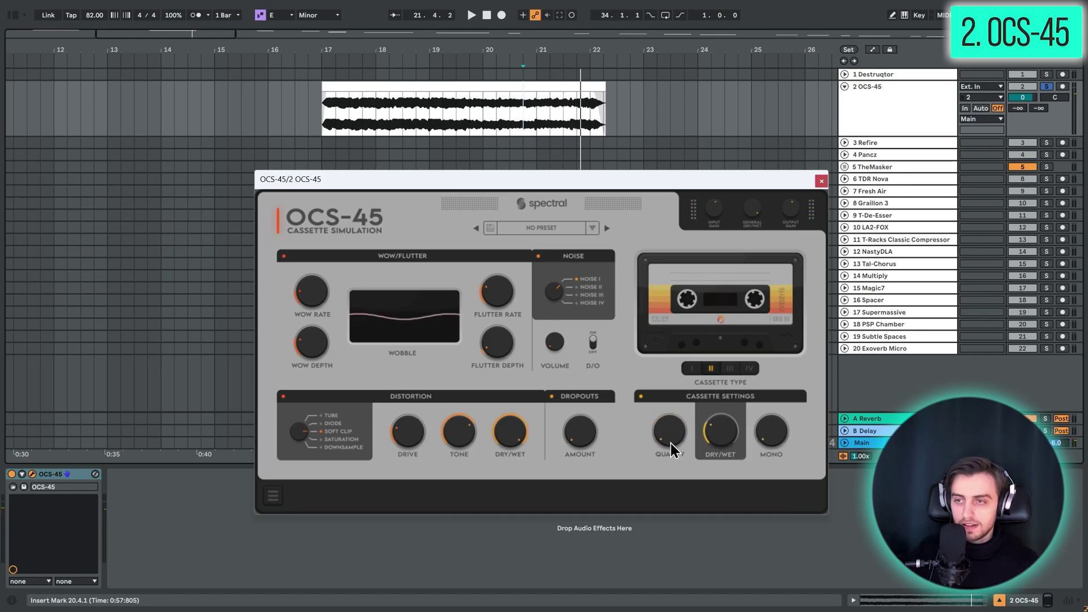
drag(671, 443, 688, 422)
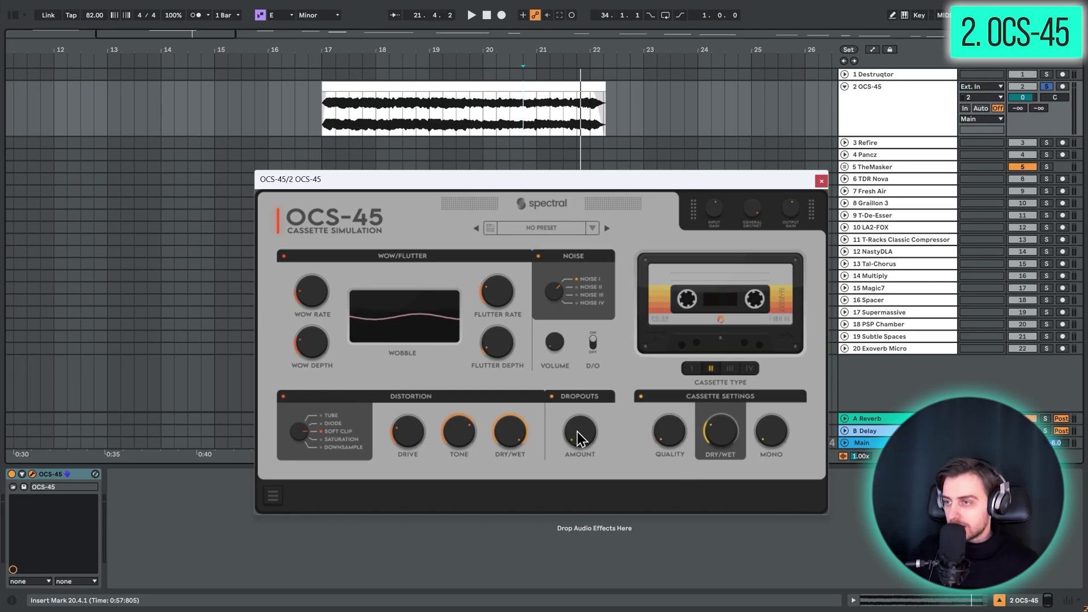
key(space)
drag(408, 437, 427, 394)
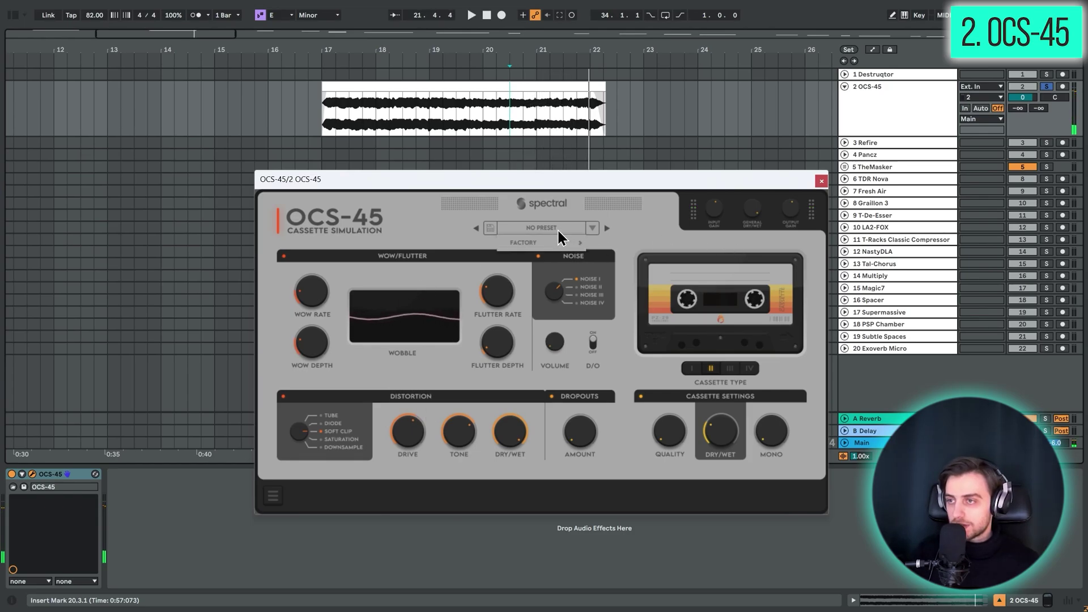
- Browse the OCS-45 factory preset list down to the high-intensity presets without loading one
mouse_move(558, 238)
scroll(650, 447, down, 5)
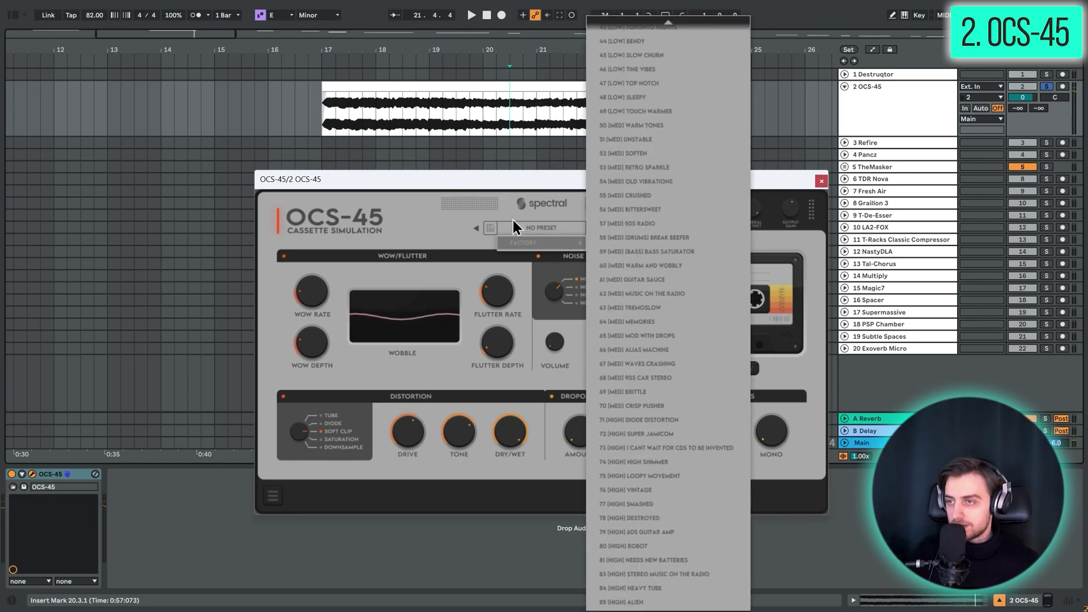
click(498, 179)
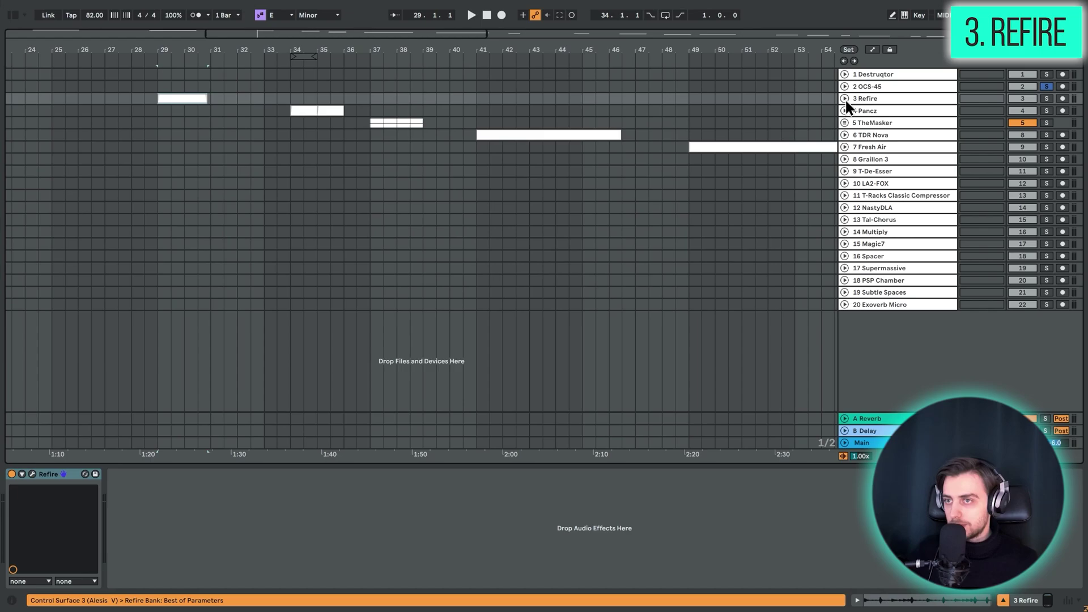
- Expand the Refire track and audition its drum clip with the Refire plug-in window open
click(845, 99)
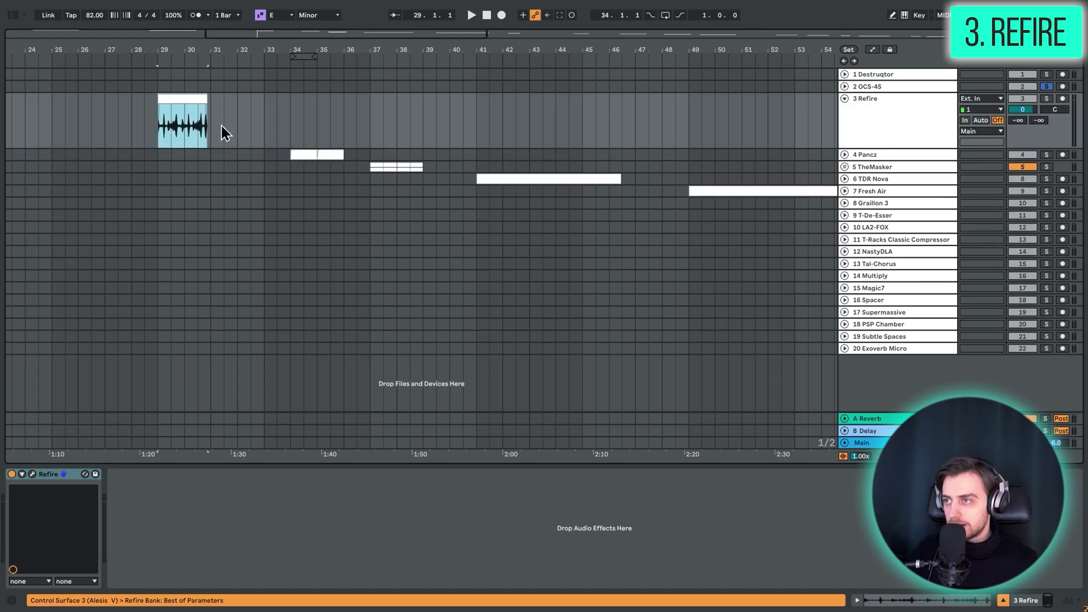
drag(354, 110, 474, 166)
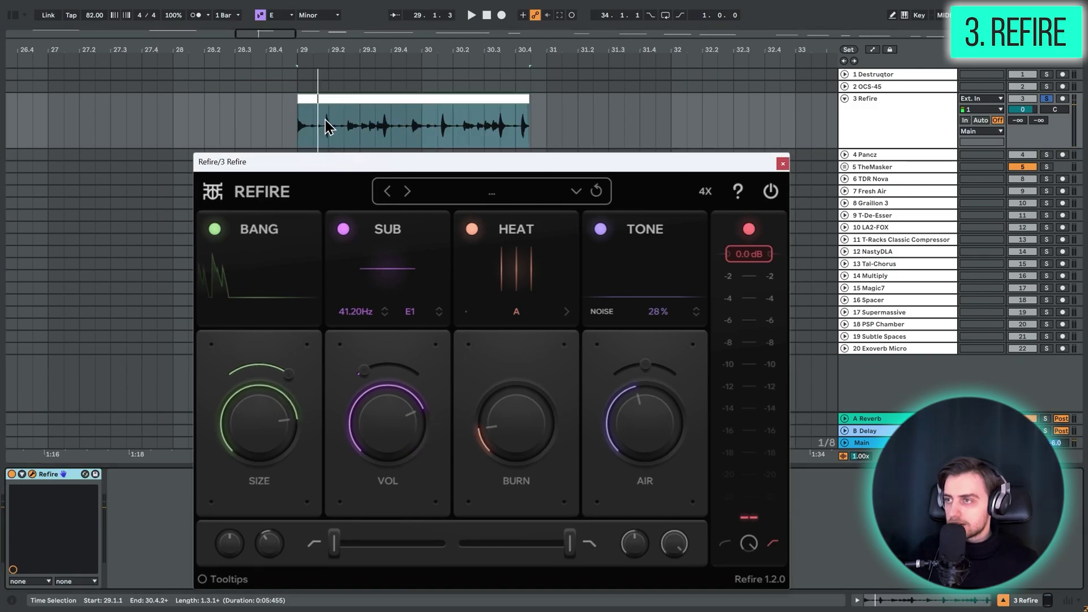
click(322, 117)
key(space)
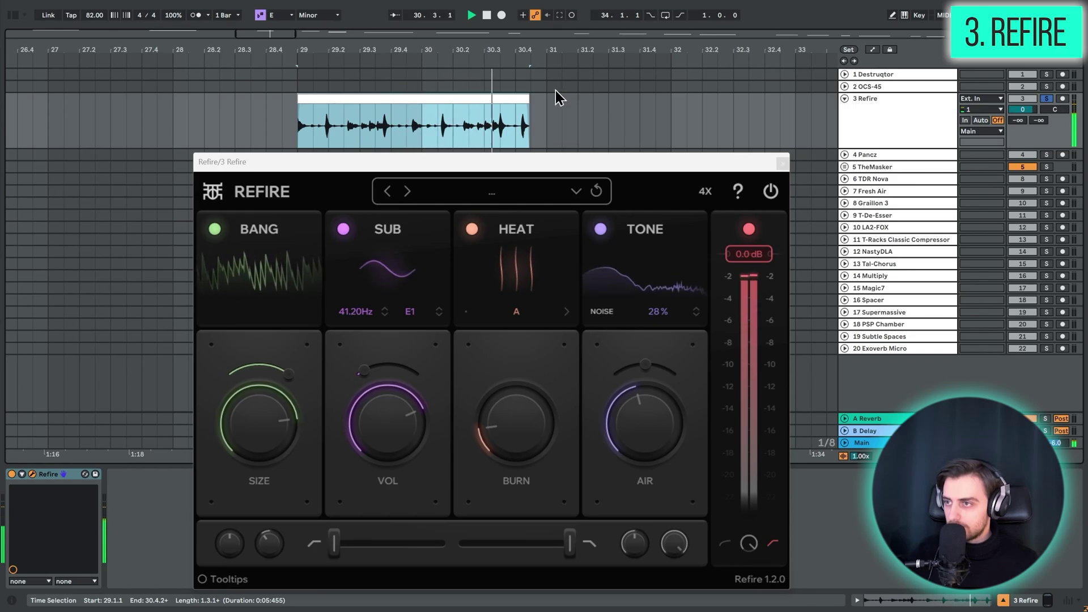
key(space)
- Adjust Refire's Air amount and set the Tone section's noise to 40%
mouse_move(257, 423)
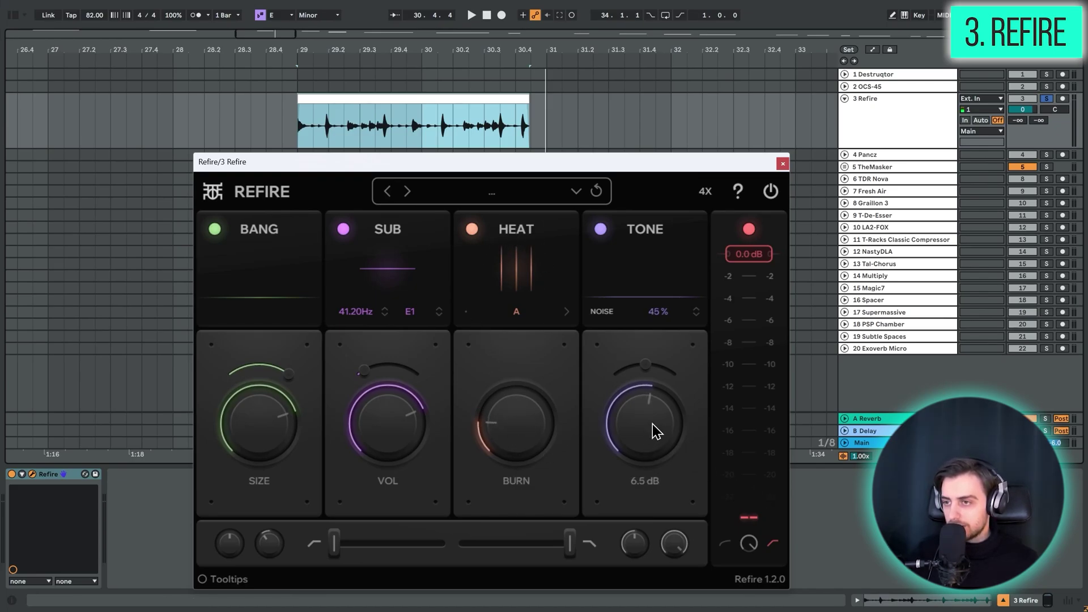
drag(655, 431, 651, 449)
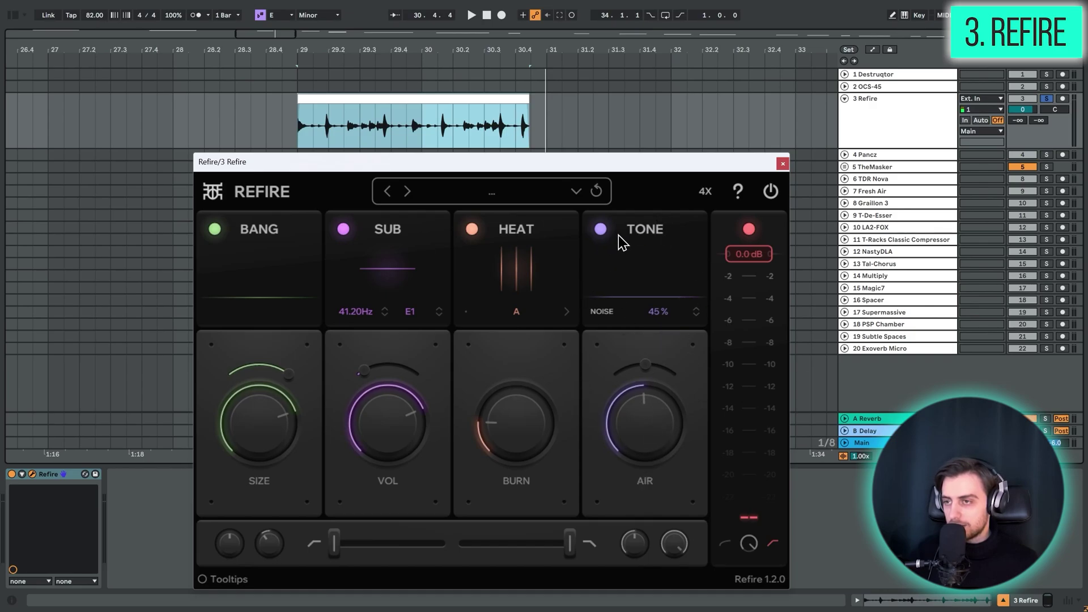
drag(664, 310, 664, 319)
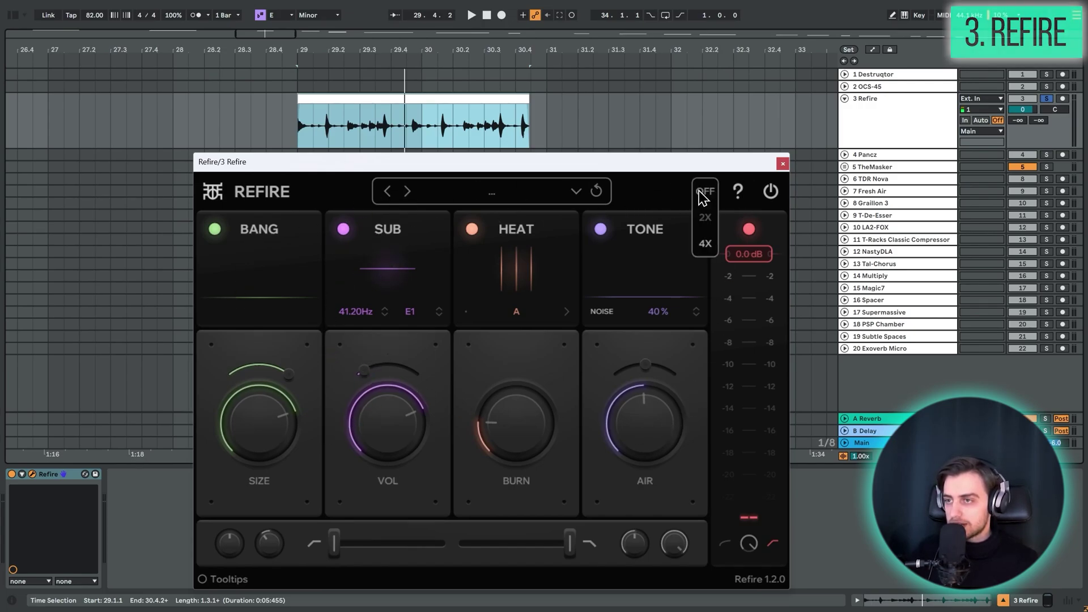
- Close Refire, solo the Pancz track, and loop and trim its clip to the single bar starting at 34
click(782, 164)
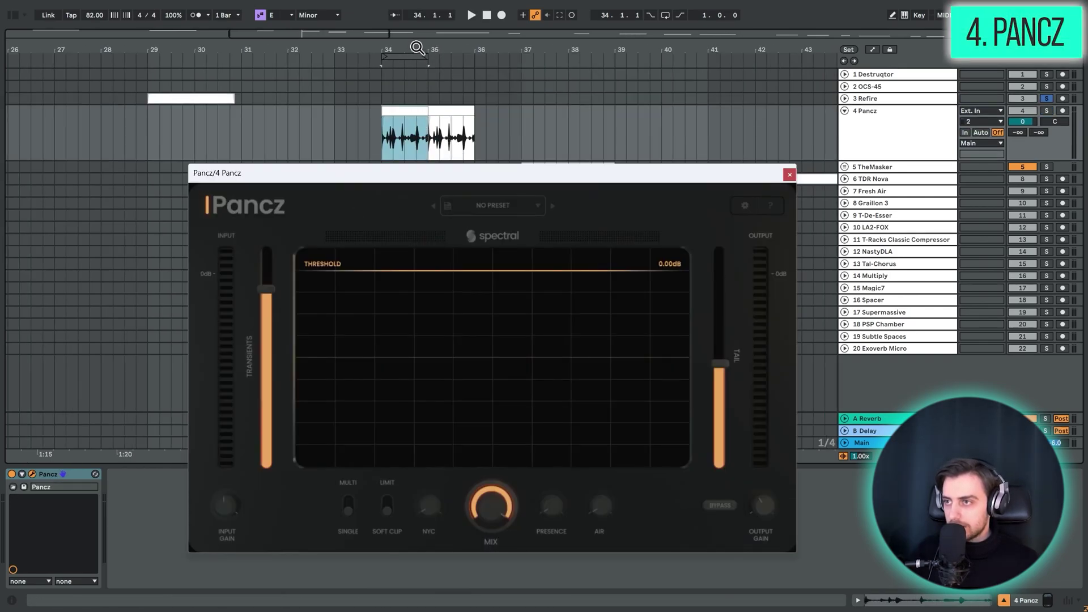
drag(417, 47, 420, 85)
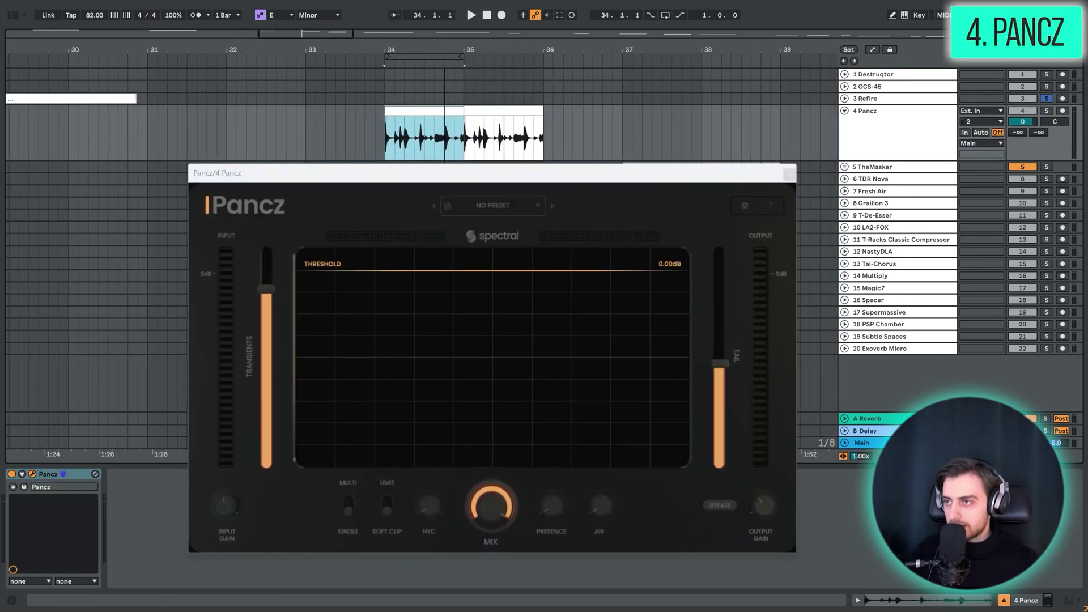
key(ctrl+l)
key(s)
click(507, 113)
drag(506, 114, 444, 114)
- Audition the looped drum clip with Pancz bypassed and with it enabled
key(space)
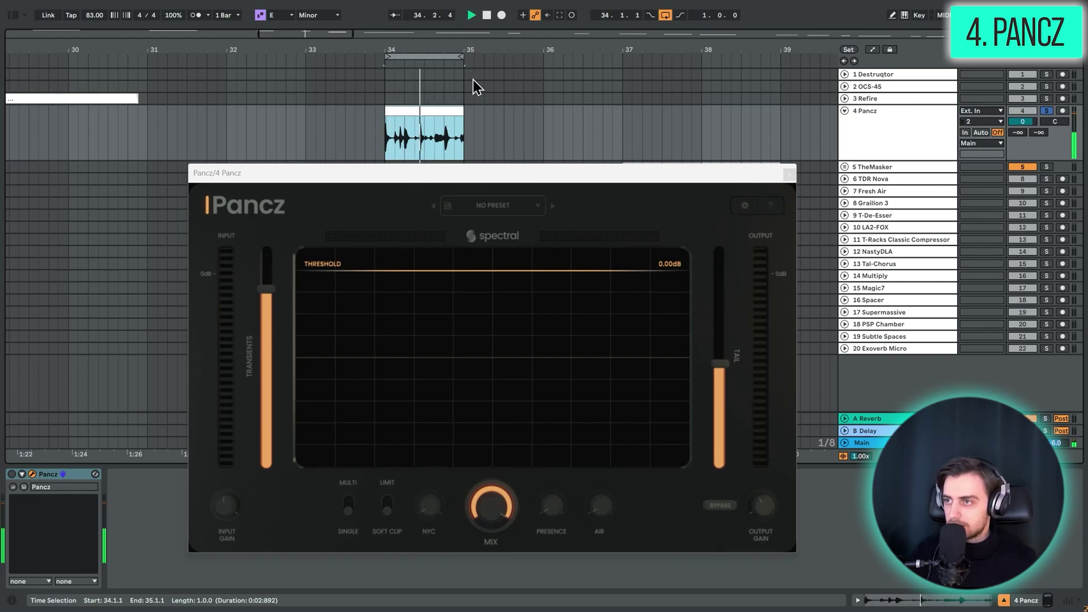
click(11, 474)
key(space)
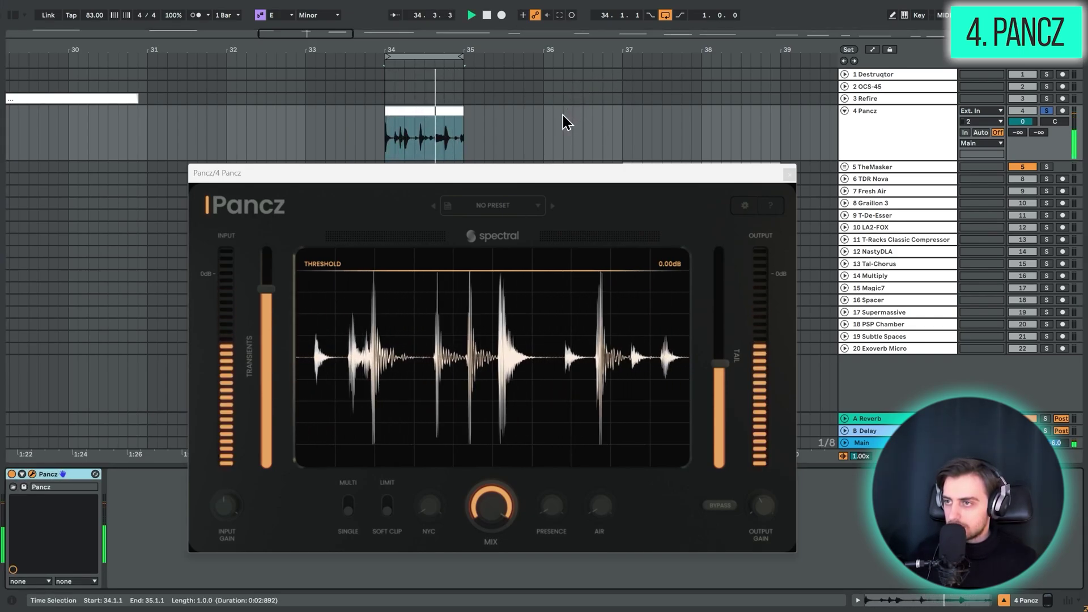
key(space)
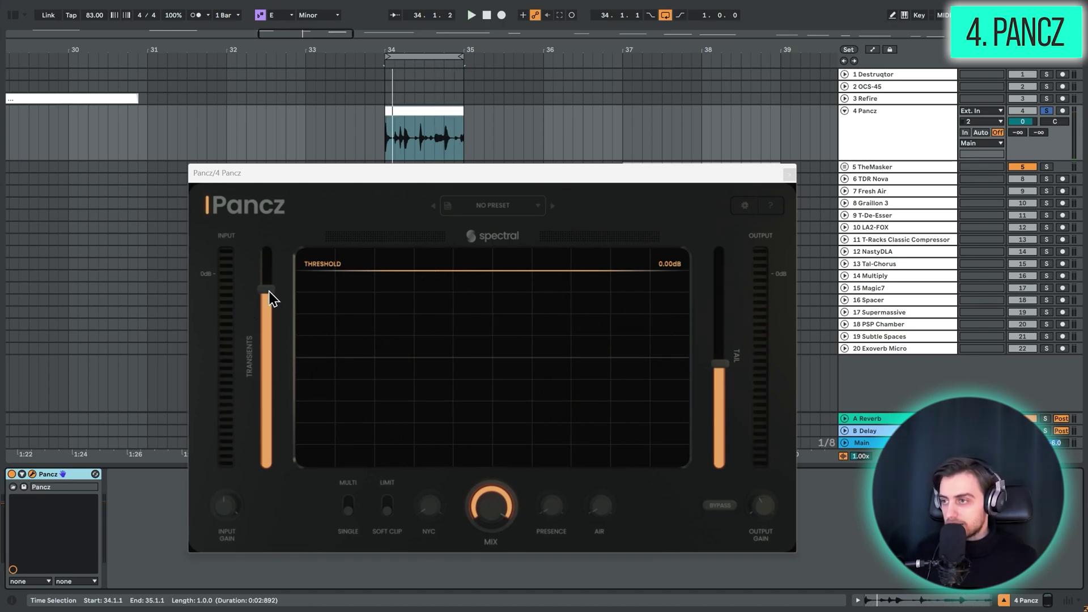
- Raise the Pancz transients slightly and increase the tail to 0.28
mouse_move(272, 293)
mouse_down()
mouse_move(261, 360)
mouse_move(277, 291)
mouse_up()
mouse_move(703, 368)
mouse_down()
mouse_move(723, 402)
mouse_move(701, 361)
mouse_up()
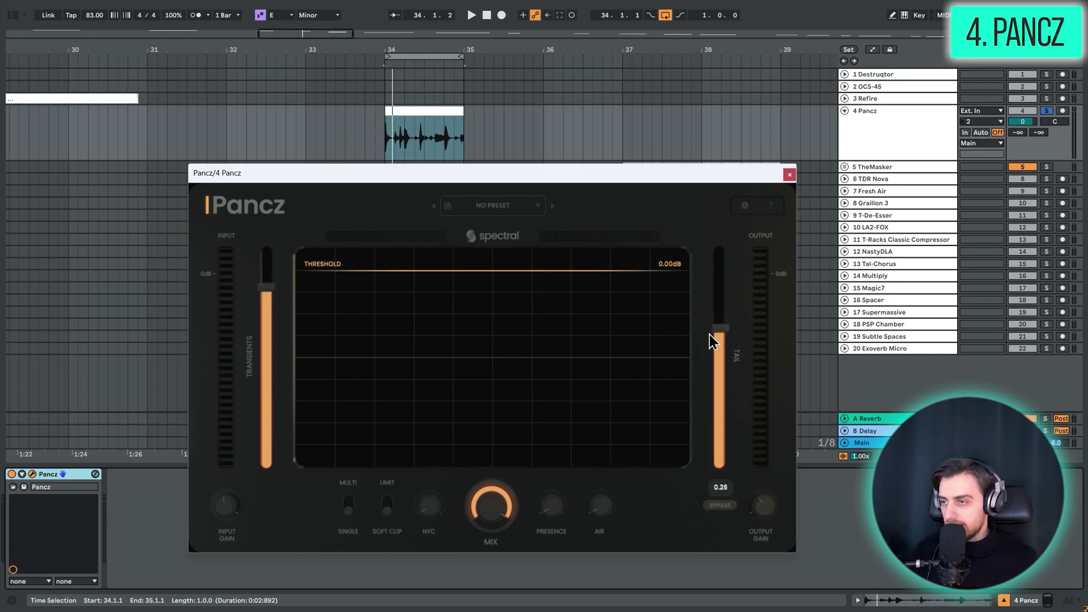
- Reset the Pancz tail and transients, and audition the drum clip while lowering the transients to -0.88 and raising them to 0.67
drag(264, 333, 261, 355)
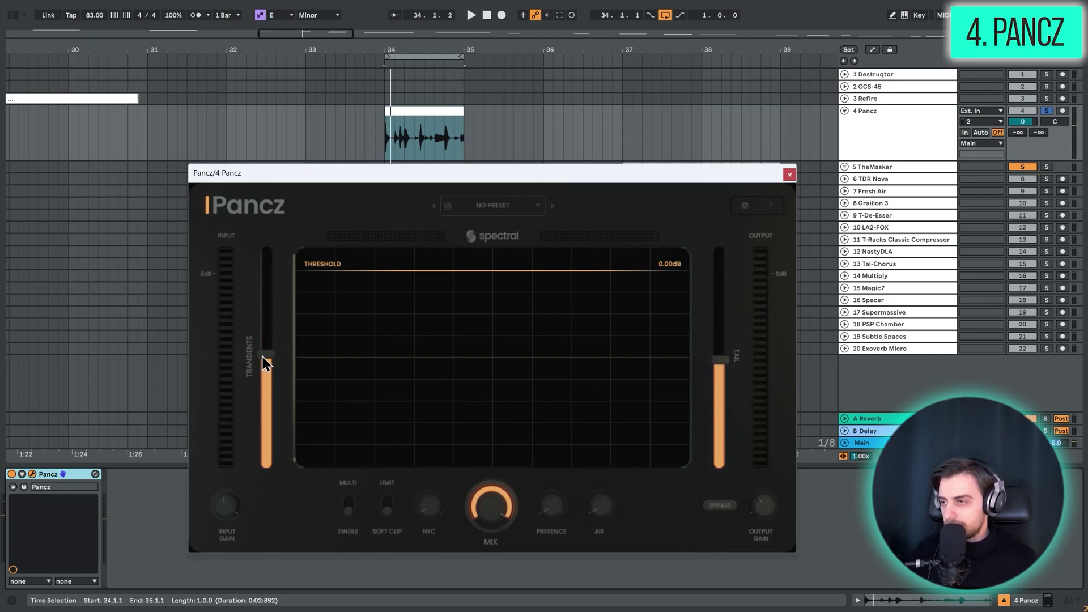
key(space)
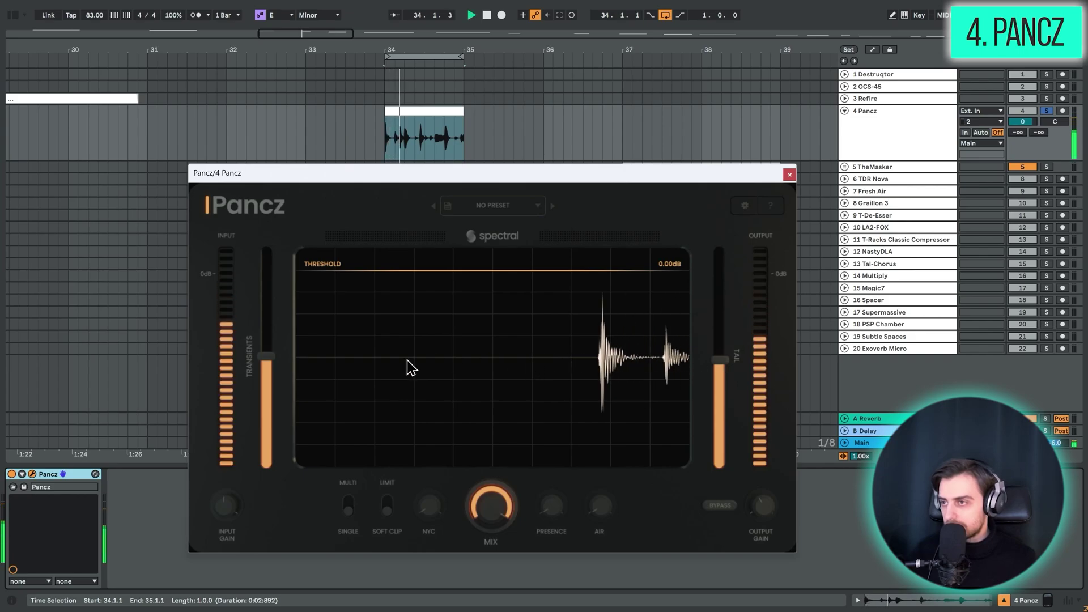
drag(267, 363, 268, 462)
key(space)
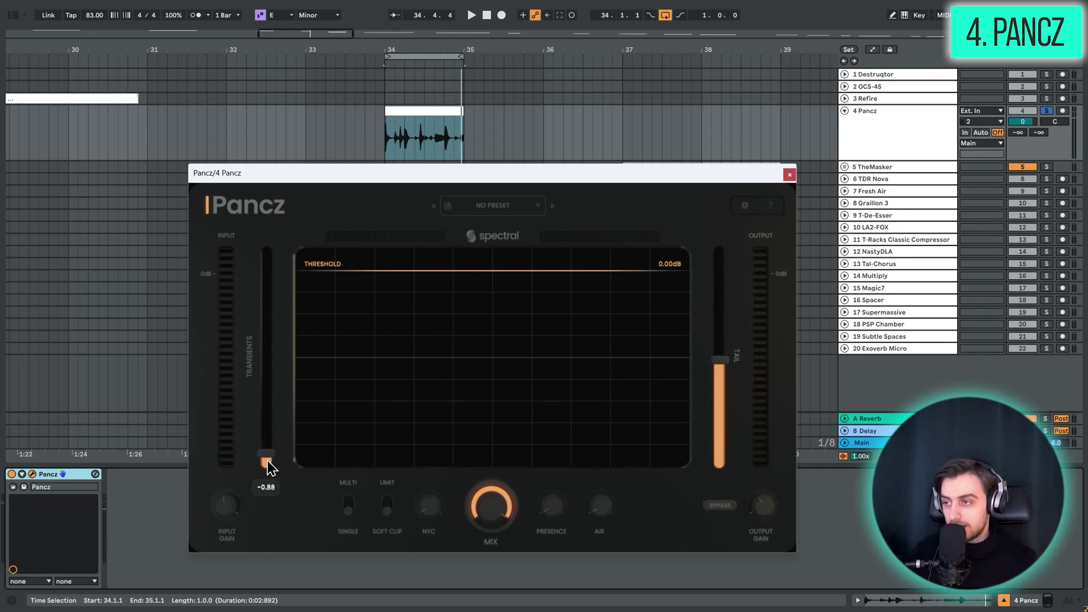
drag(267, 461, 271, 281)
key(space)
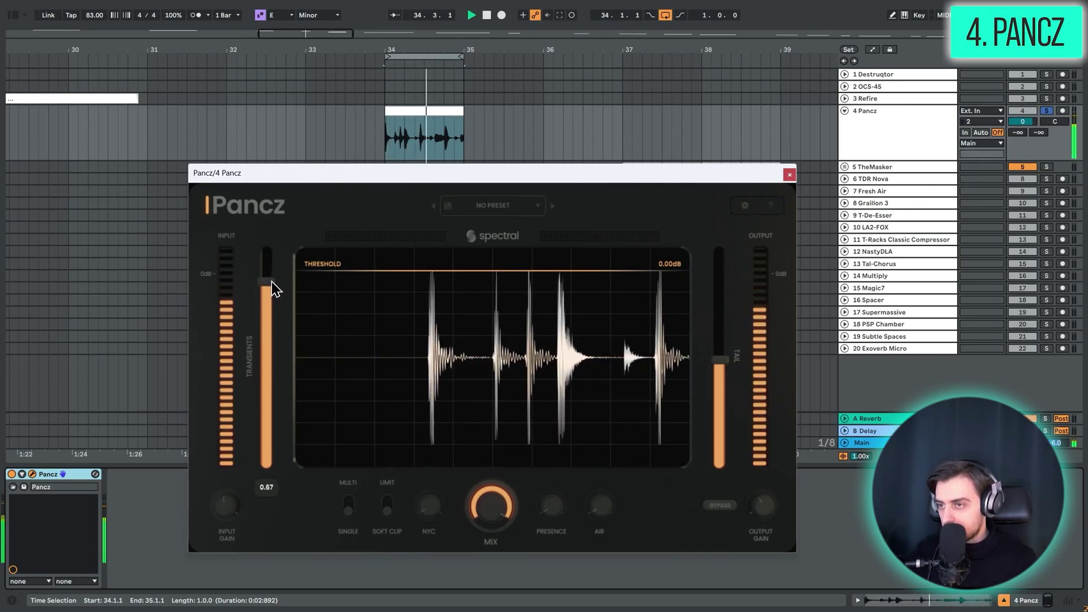
key(space)
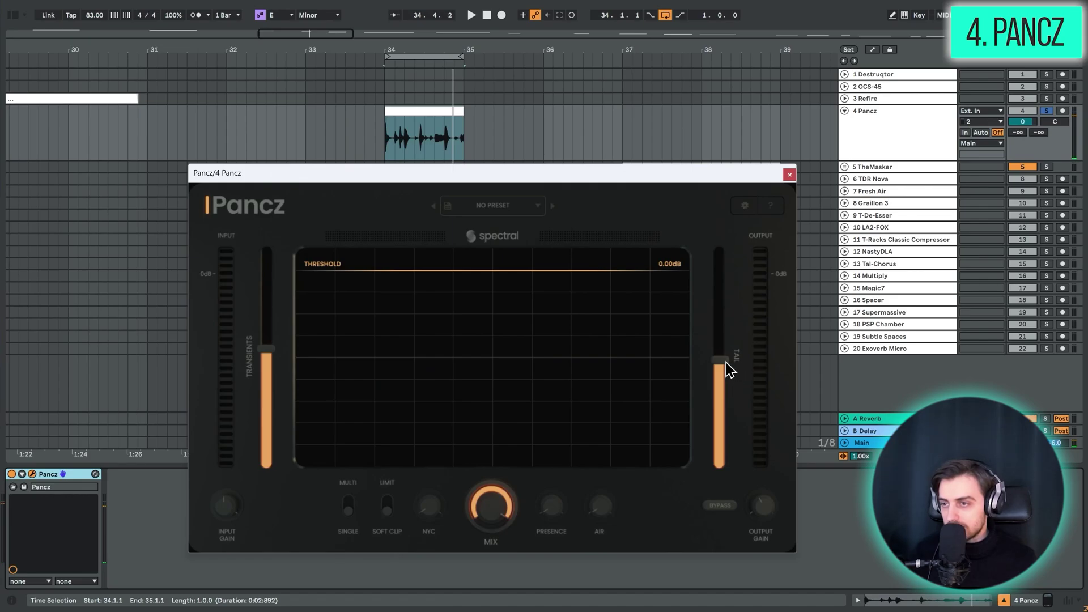
- Audition the drum clip with the Pancz tail lowered to -0.97 and then raised, and boost the transients
key(space)
drag(727, 366, 706, 464)
key(space)
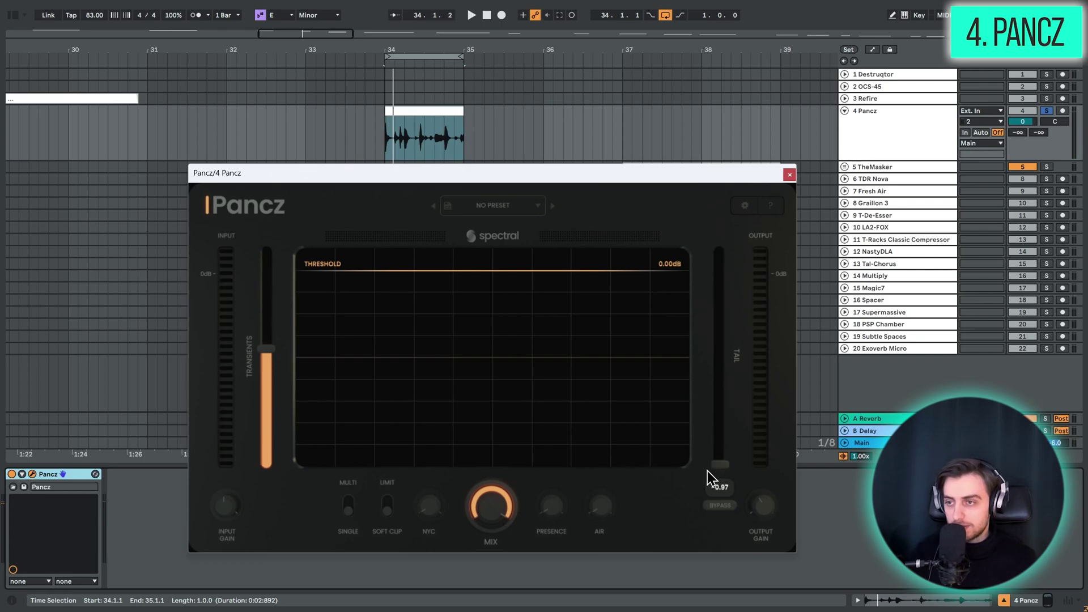
mouse_move(708, 469)
mouse_down()
mouse_move(726, 273)
mouse_move(727, 290)
mouse_up()
key(space)
drag(270, 347, 273, 300)
key(space)
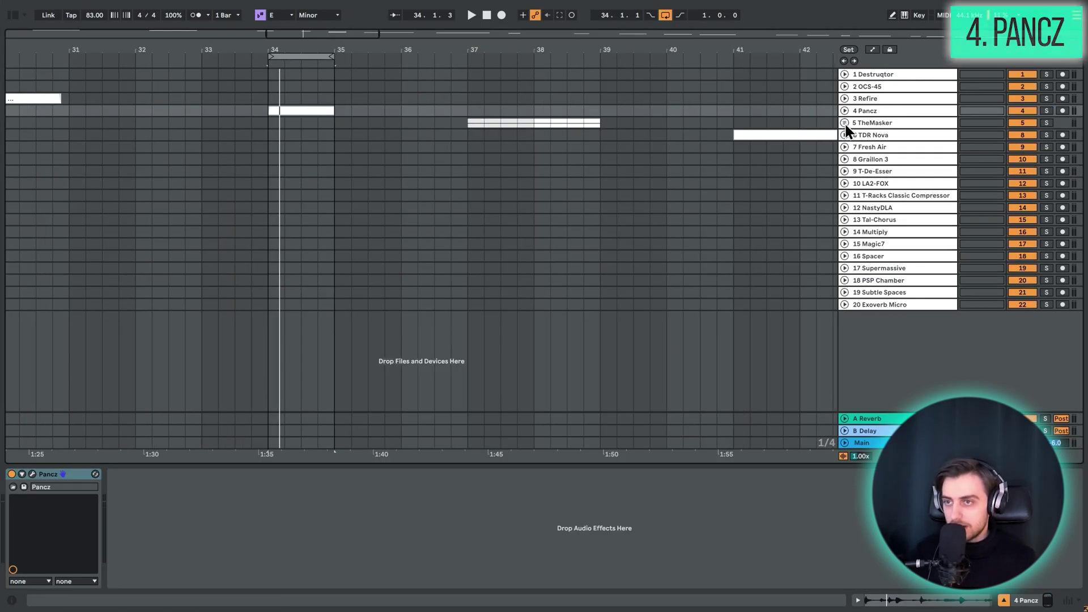
- Unfold the TheMasker group and open TheMasker on the Analog track, placing its window clear of the clips
click(845, 122)
click(489, 172)
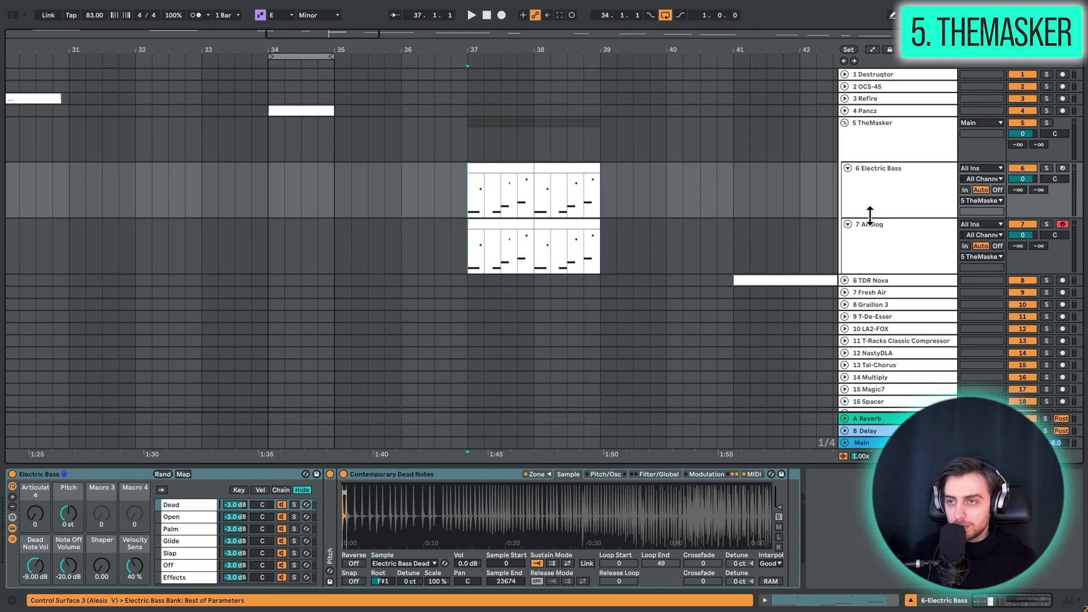
drag(597, 46, 425, 34)
click(316, 258)
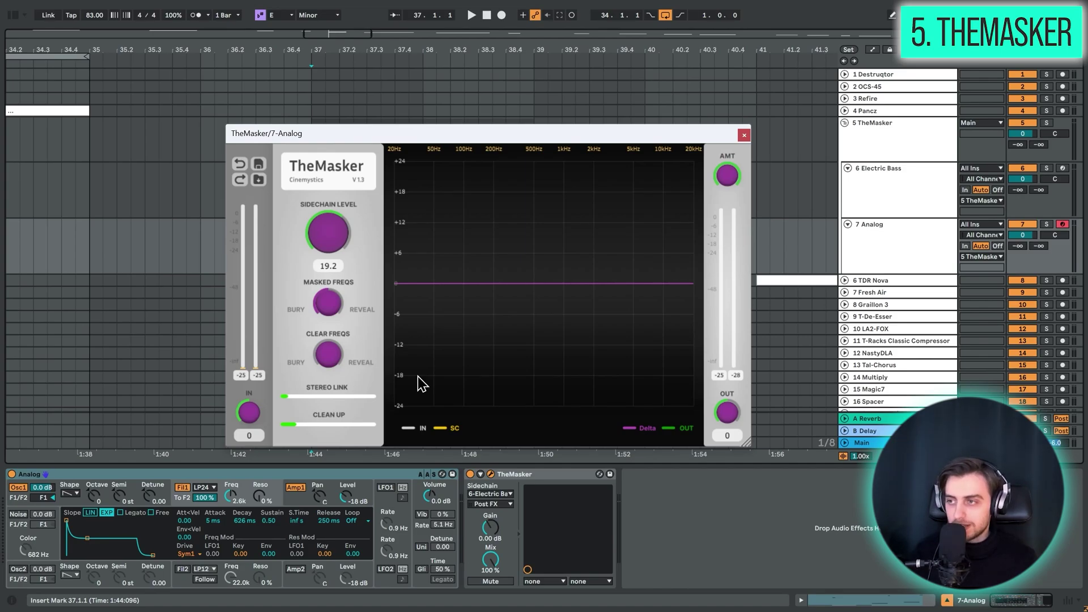
drag(457, 138, 498, 291)
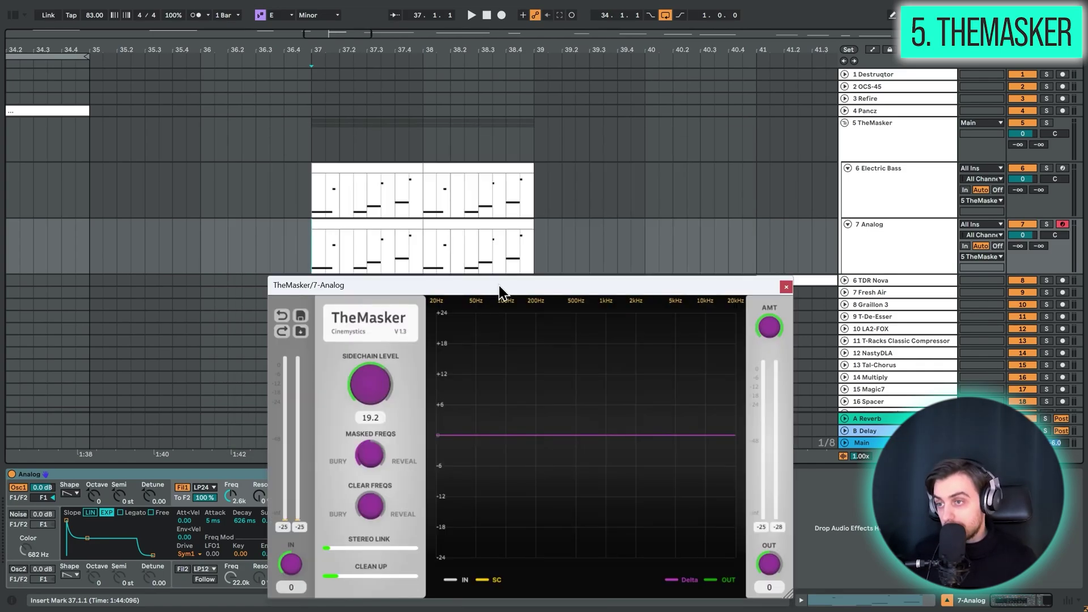
drag(457, 295, 449, 330)
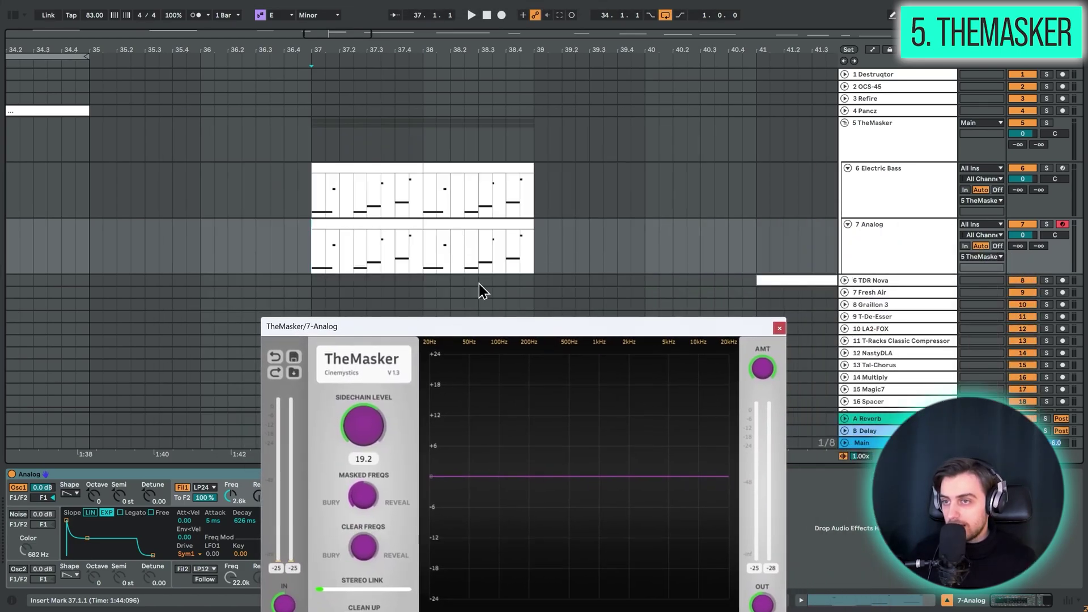
- Solo the Electric Bass track and play its clip from bar 37
click(372, 168)
click(1046, 169)
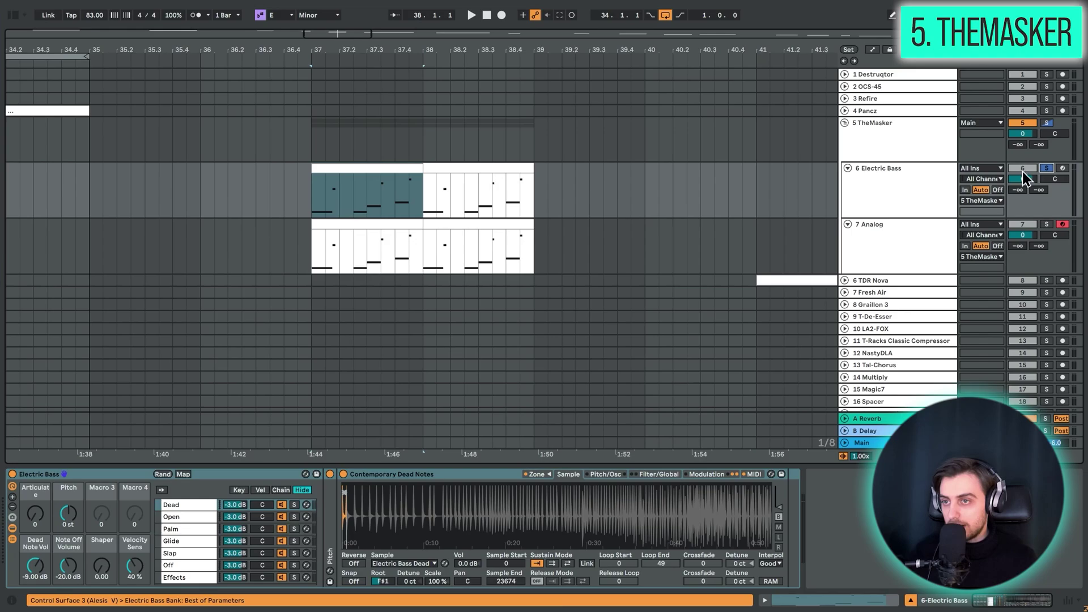
click(344, 164)
key(space)
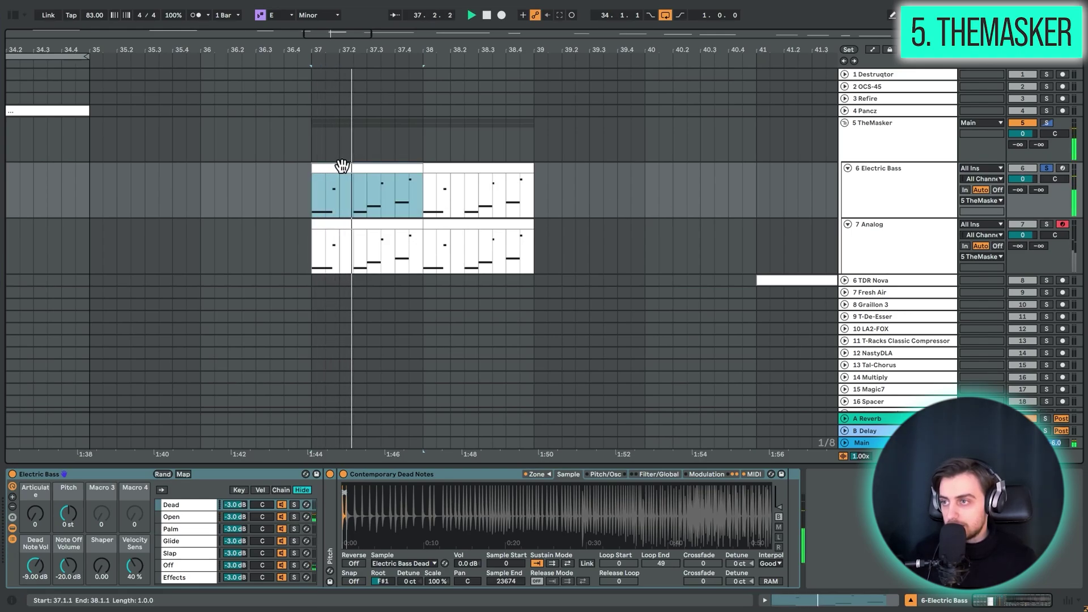
- Solo the Analog track and audition its first clip with TheMasker bypassed
click(1046, 225)
click(340, 225)
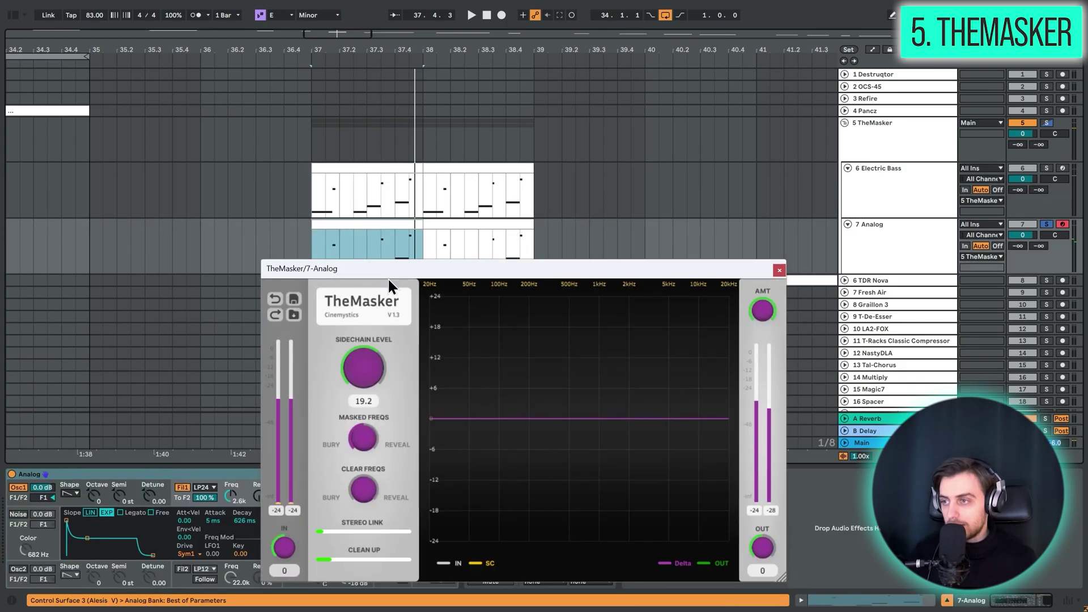
drag(389, 280, 329, 298)
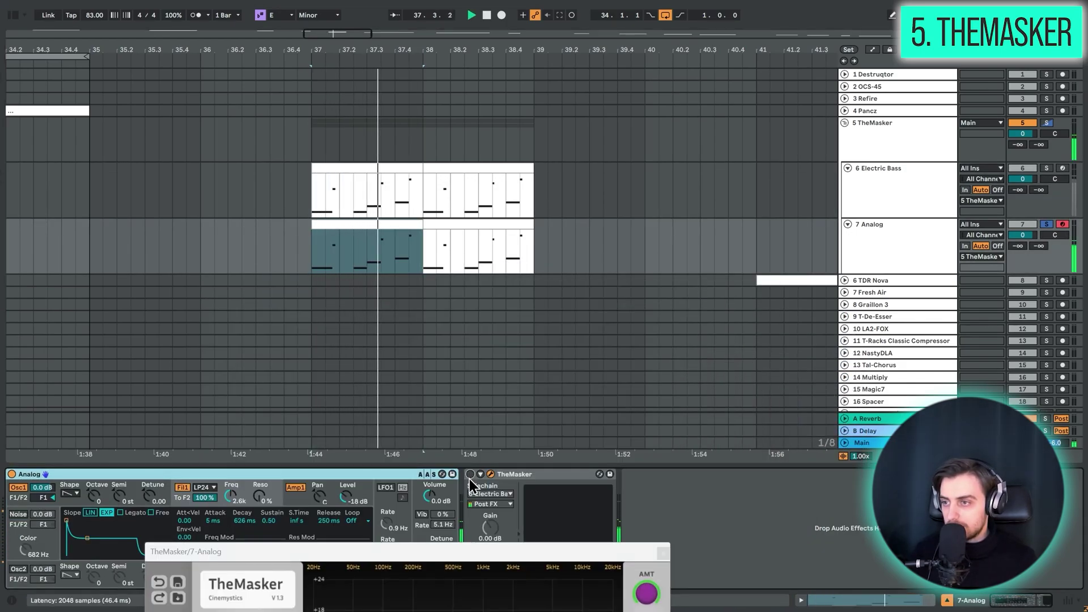
- Solo the whole TheMasker group and play the bass and Analog clips together with the plug-in bypassed
click(1047, 124)
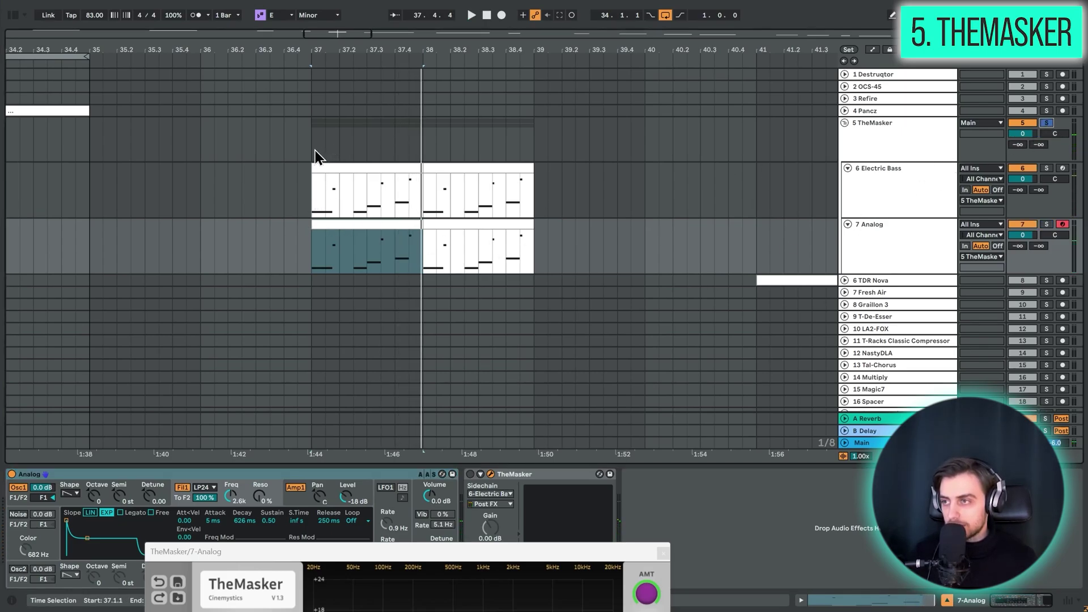
key(space)
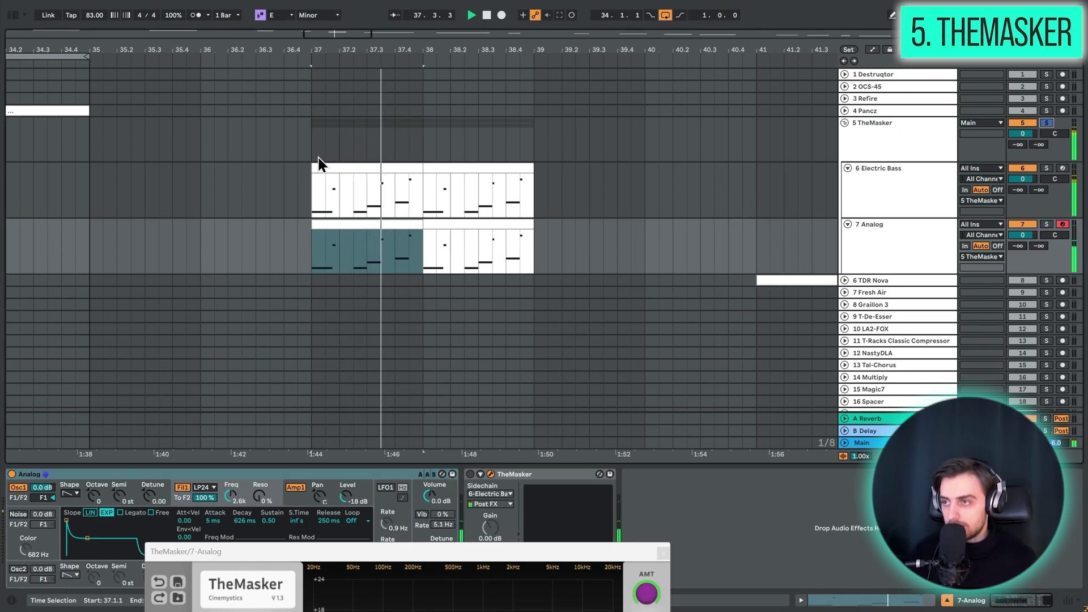
key(space)
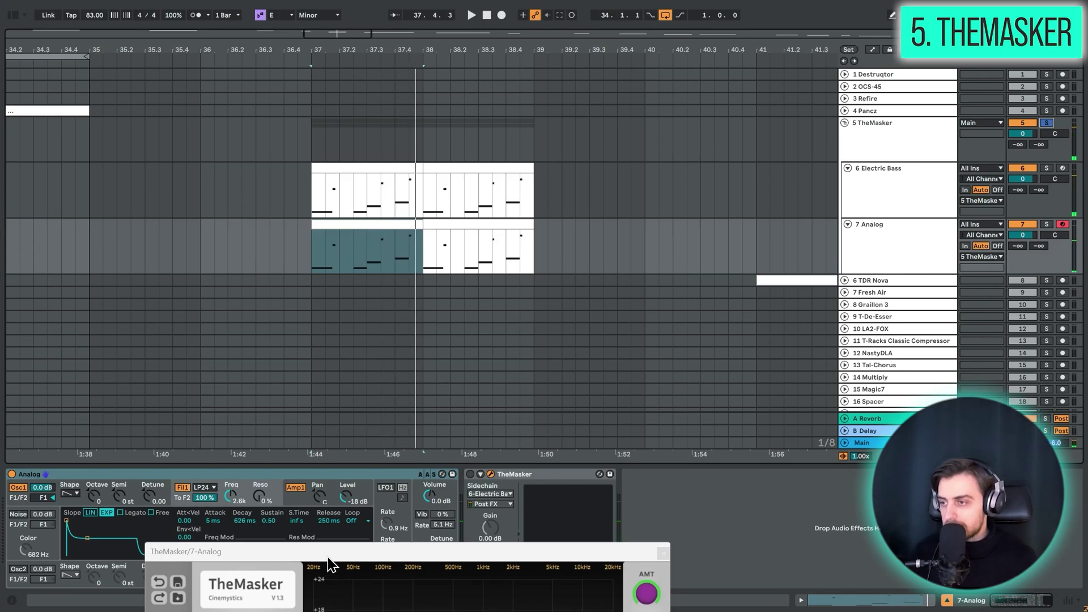
- Enable TheMasker, bring its window back into view, and check its sidechain source, keeping 6-Electric Bass selected
drag(327, 556, 209, 320)
drag(368, 313, 291, 105)
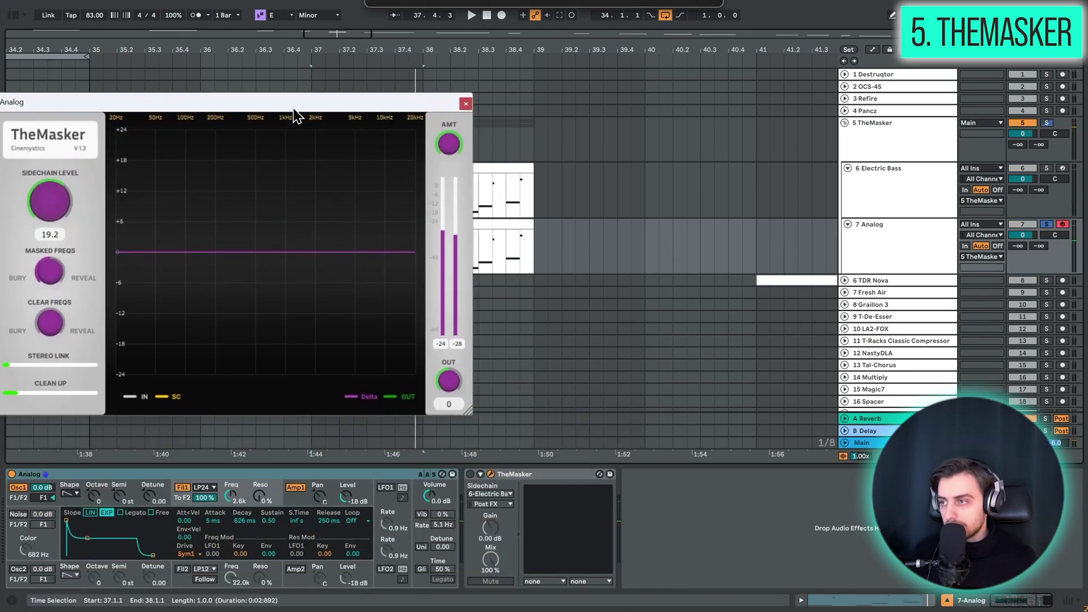
click(492, 495)
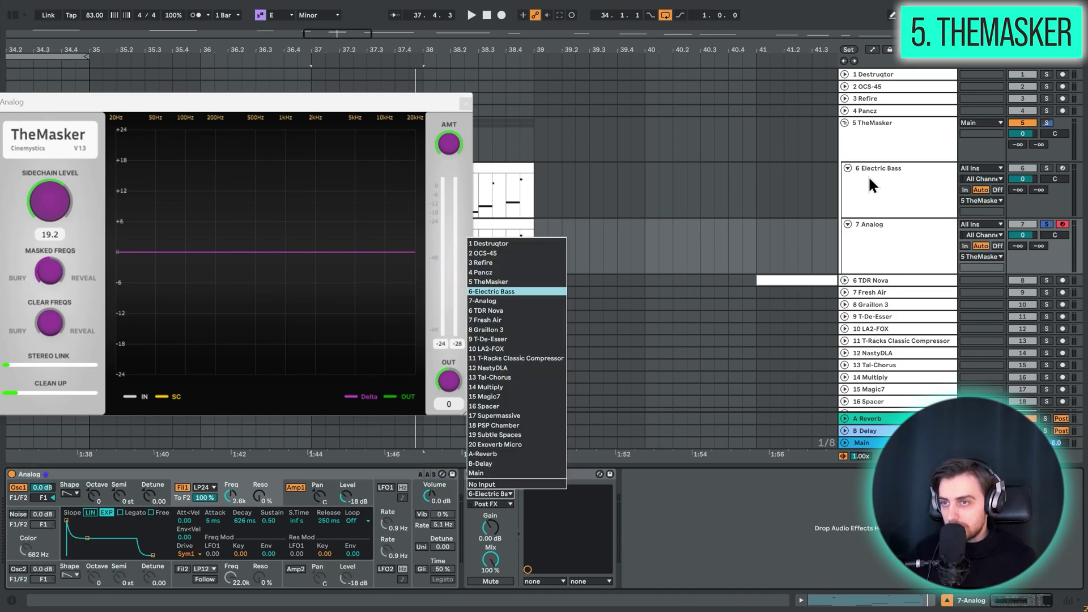
click(507, 497)
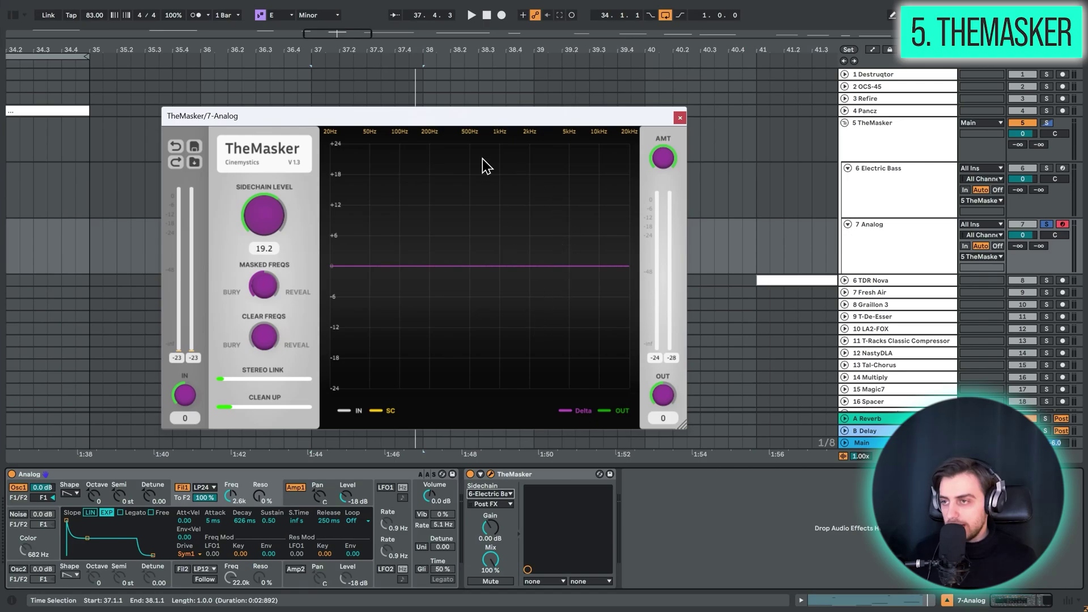
drag(474, 120, 459, 277)
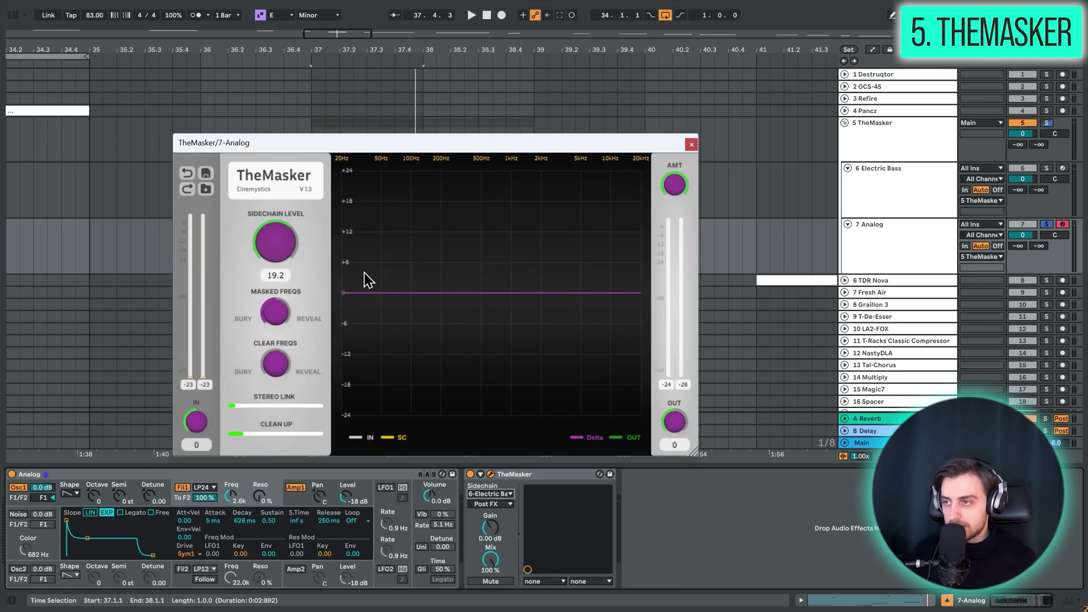
- Audition the Analog clip alone and the whole TheMasker group with the plug-in enabled
key(space)
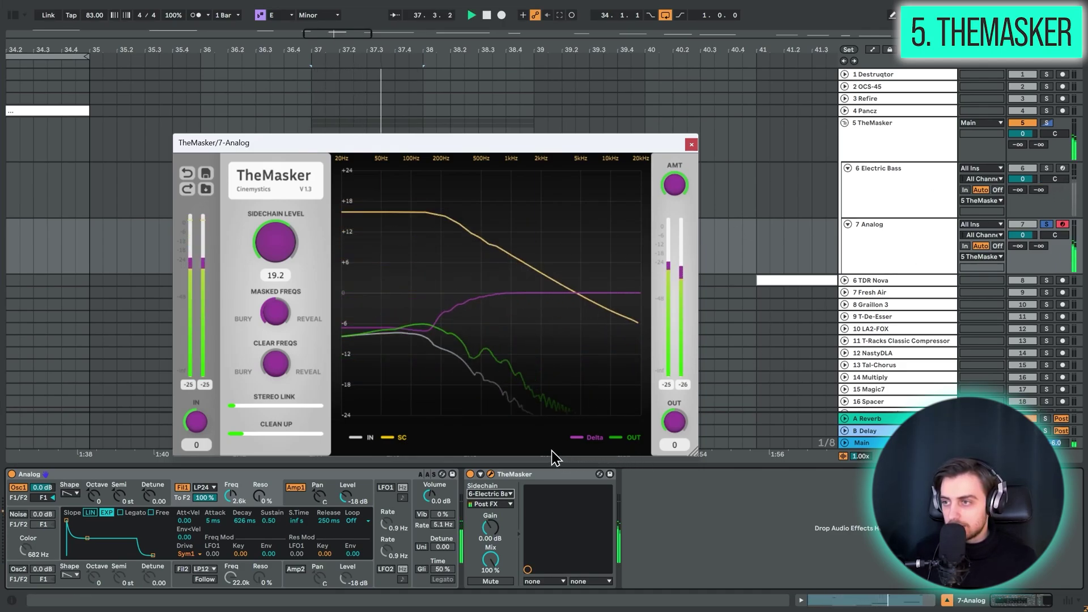
key(space)
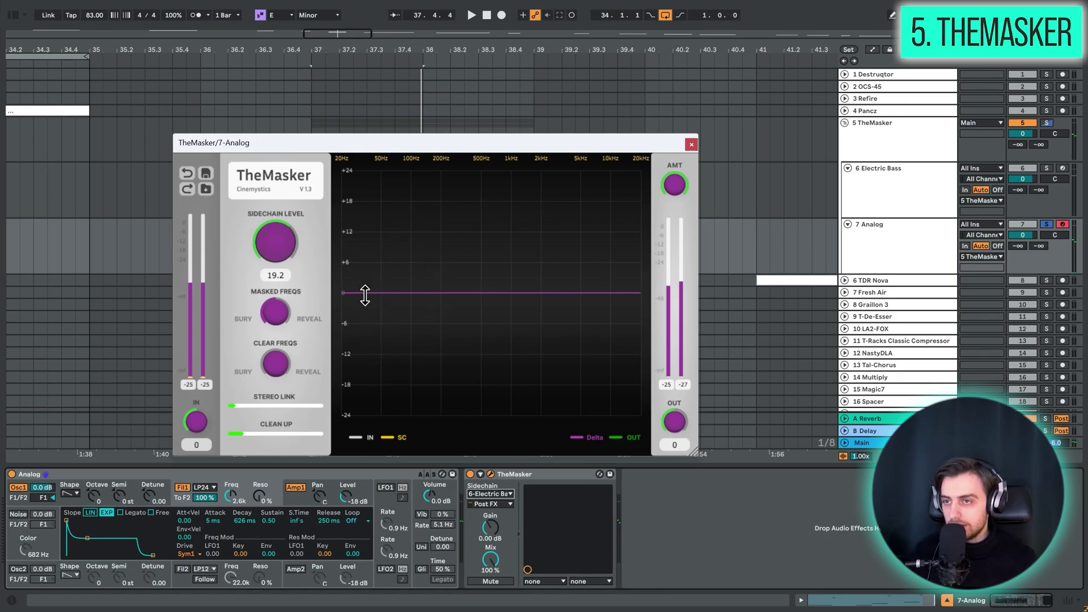
click(1047, 122)
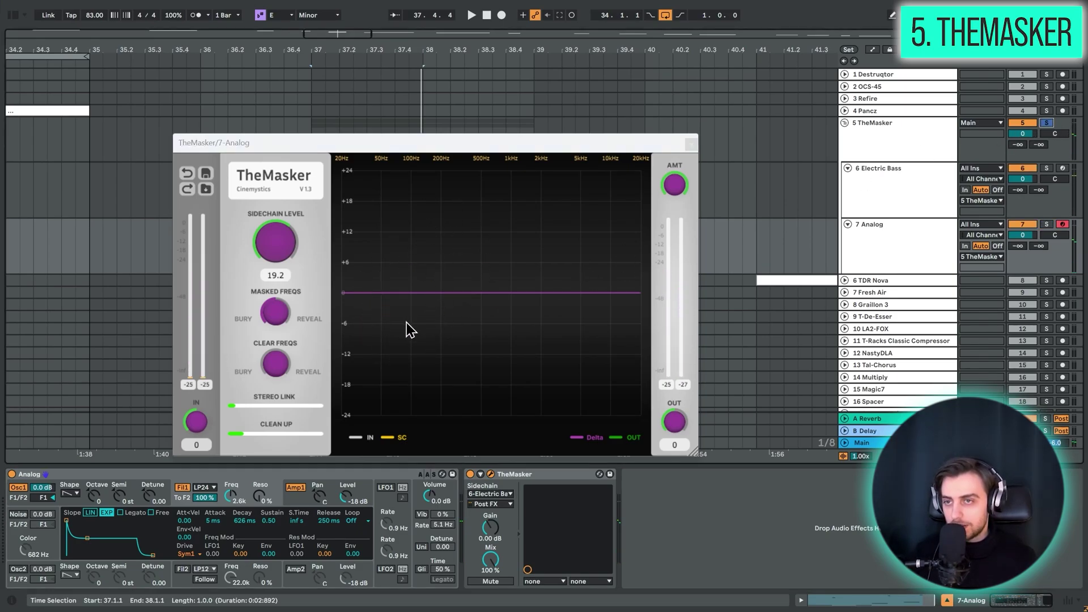
key(space)
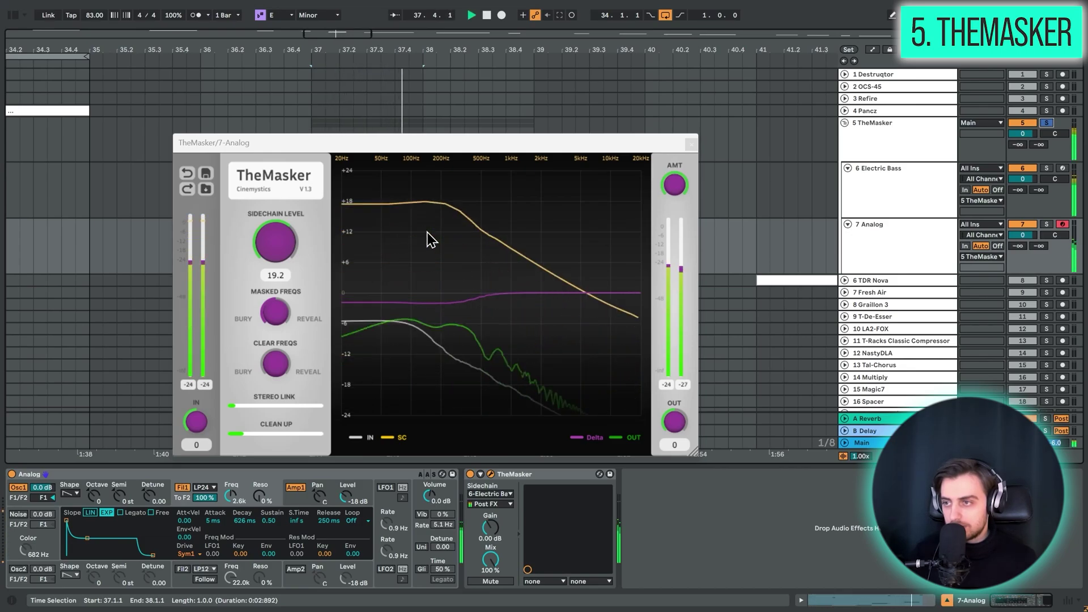
key(space)
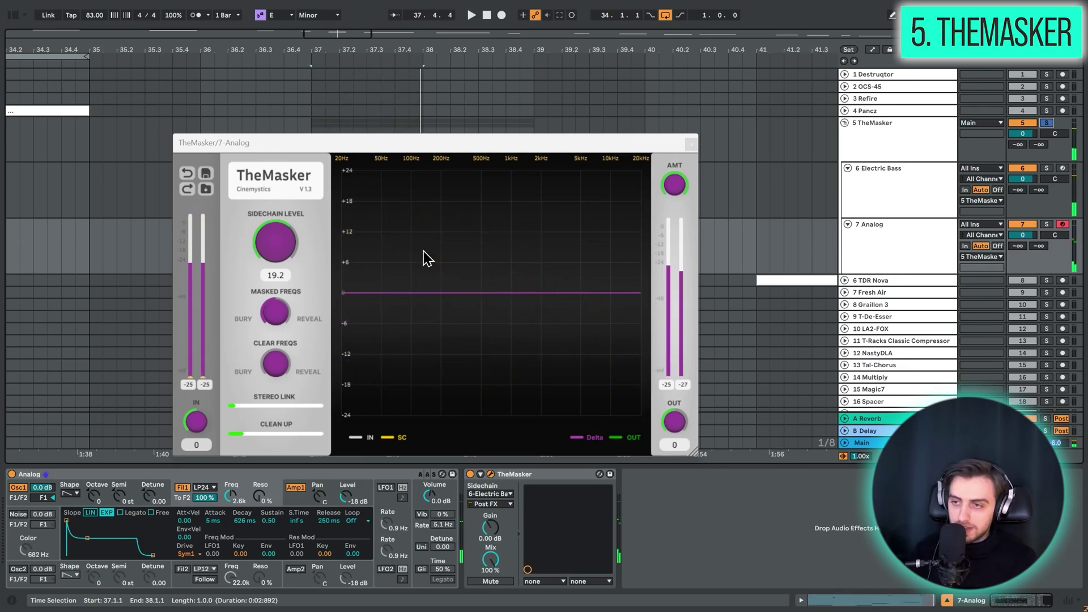
- Close TheMasker and fold its group, and open the plug-in on the TDR Nova track with its clip at bar 41 selected
click(691, 144)
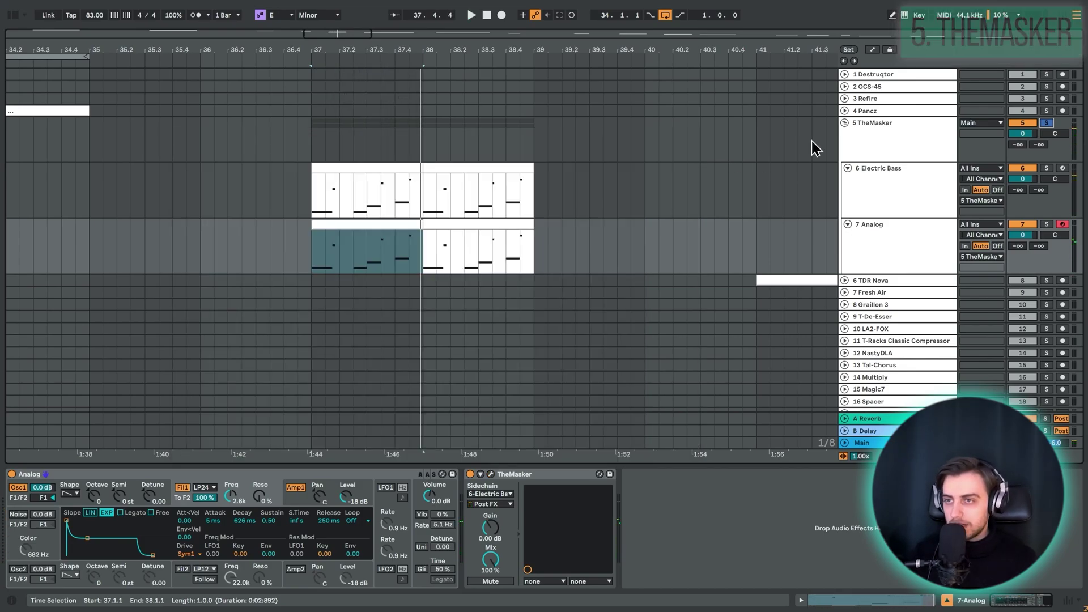
click(844, 122)
key(minus)
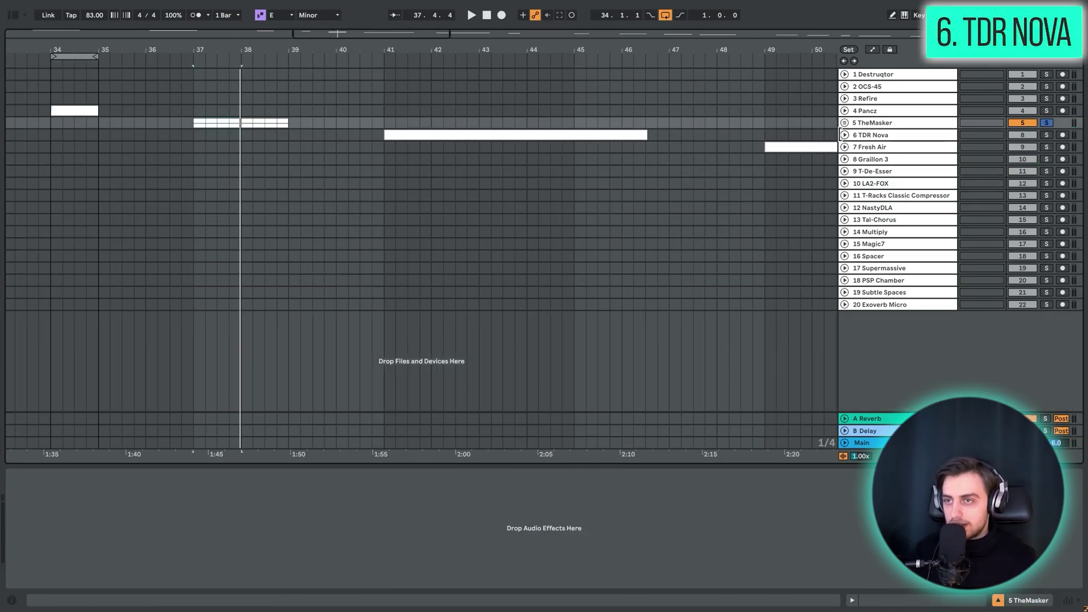
click(844, 134)
click(578, 135)
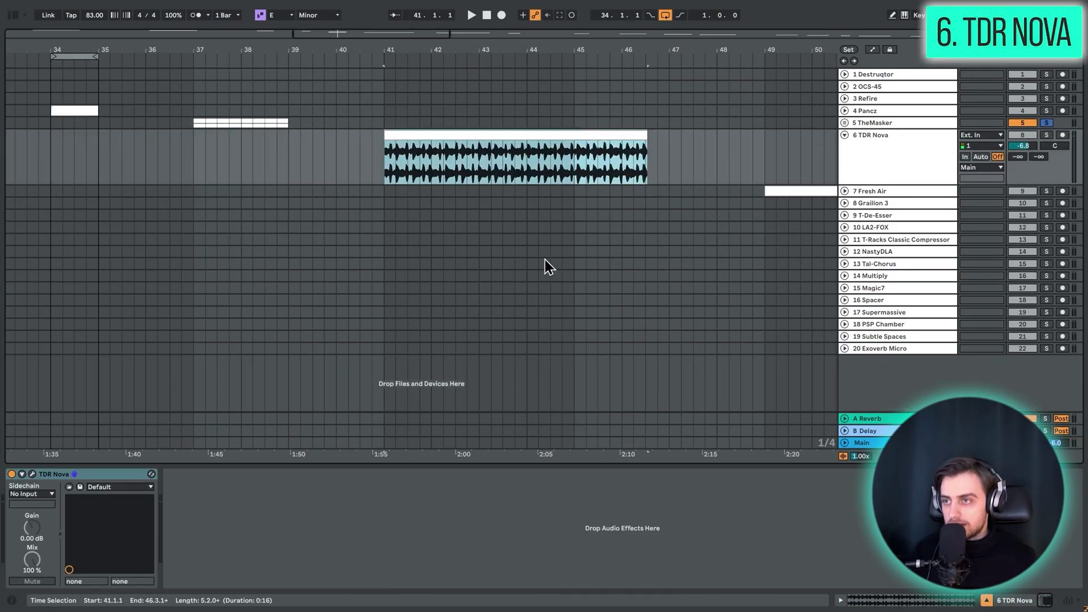
click(31, 474)
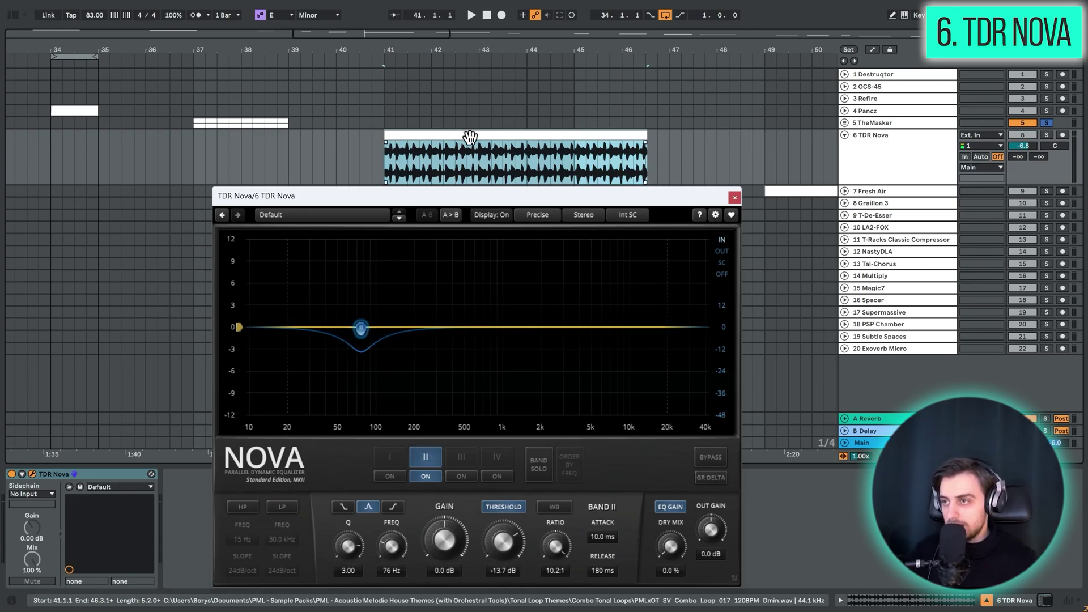
- Solo the TDR Nova track and audition its clip with the equalizer bypassed and enabled
click(13, 477)
key(s)
key(space)
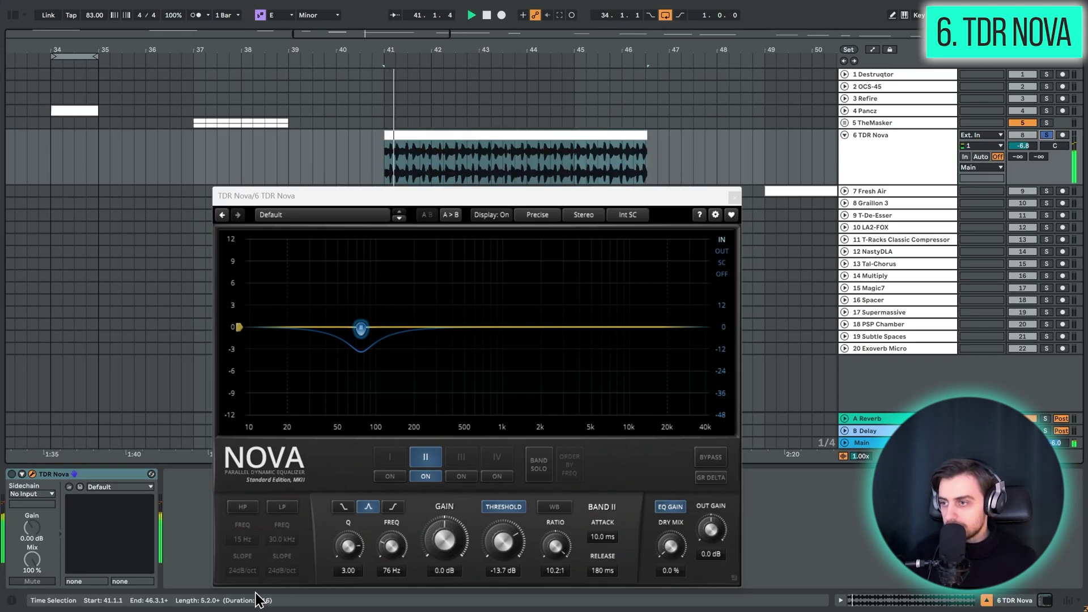
click(10, 474)
key(space)
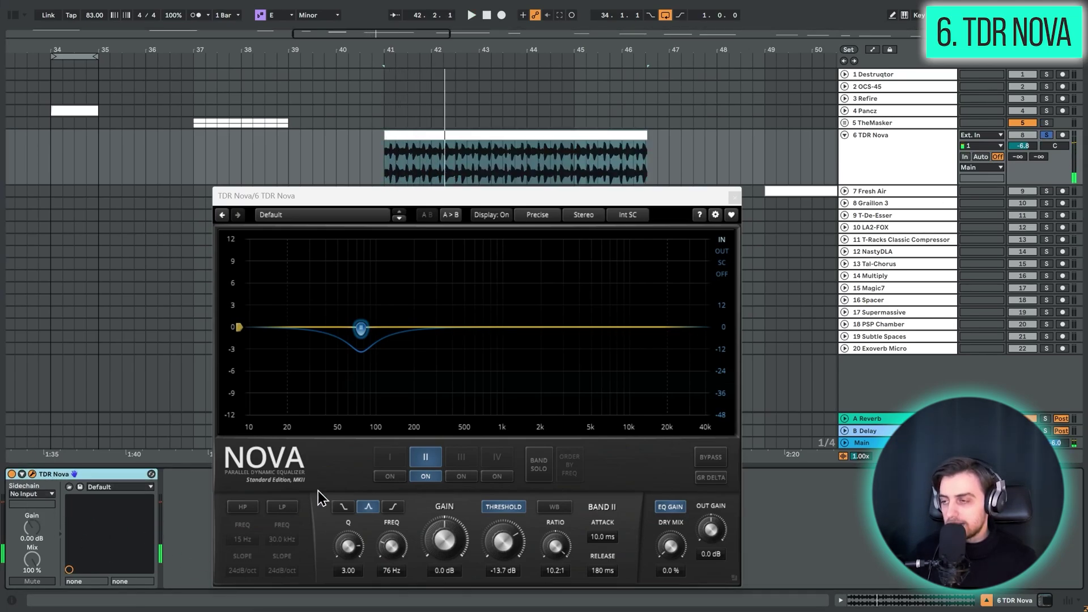
key(space)
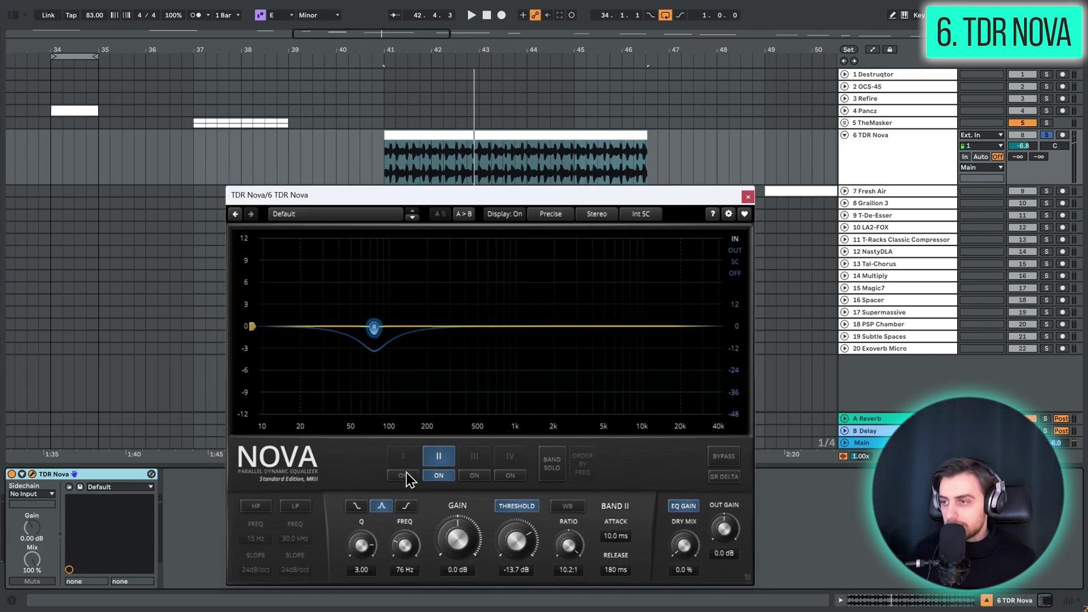
- Turn on bands I, III and IV in TDR Nova
click(405, 476)
click(474, 476)
click(509, 476)
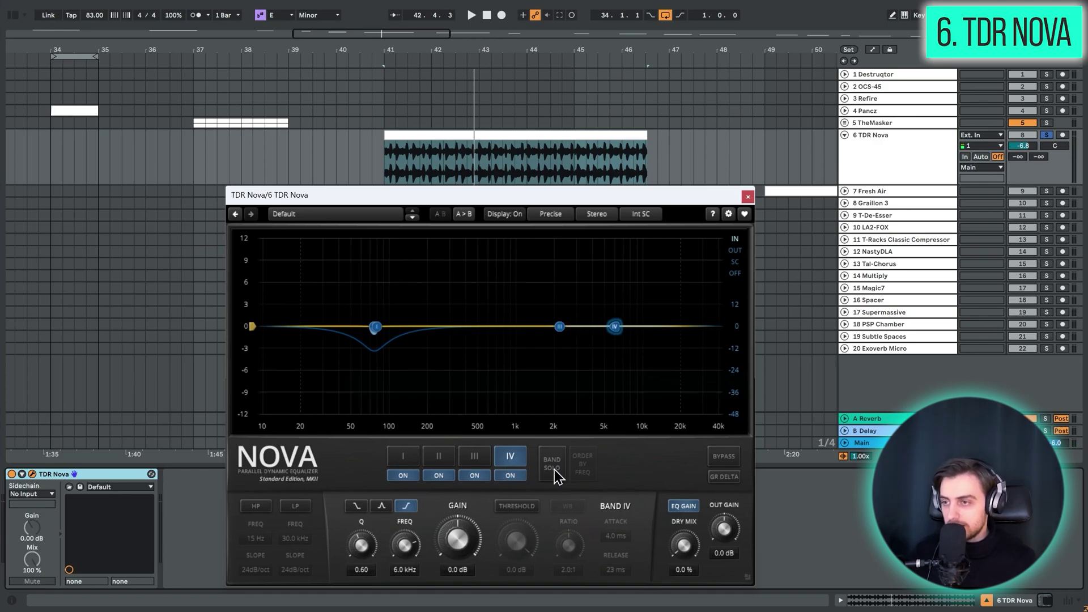
- Close TDR Nova and fold its track, and open Fresh Air on its track with the clip at bar 49 selected
click(747, 198)
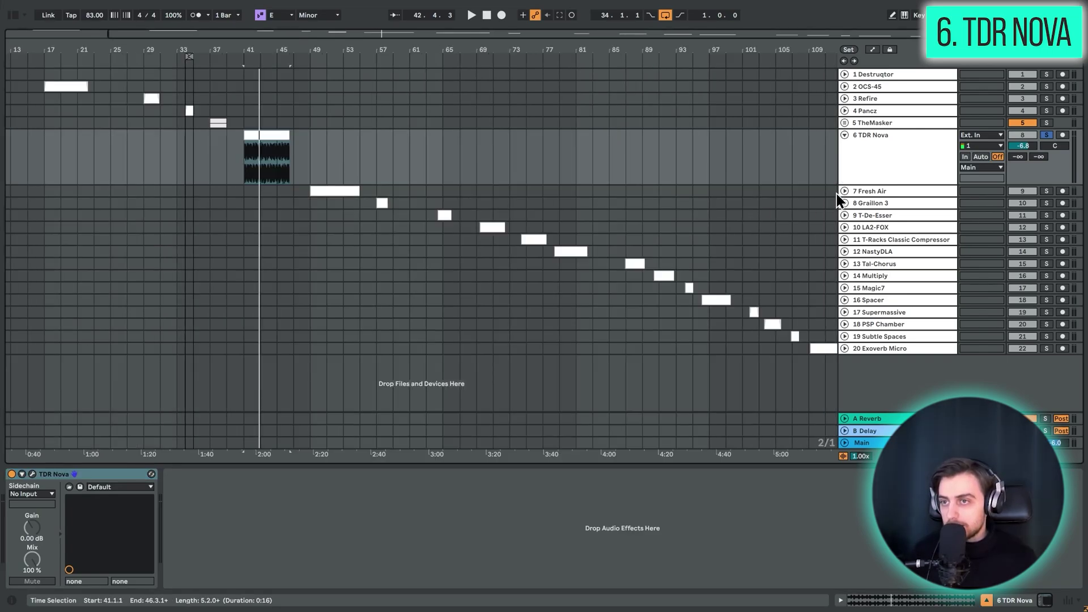
click(844, 191)
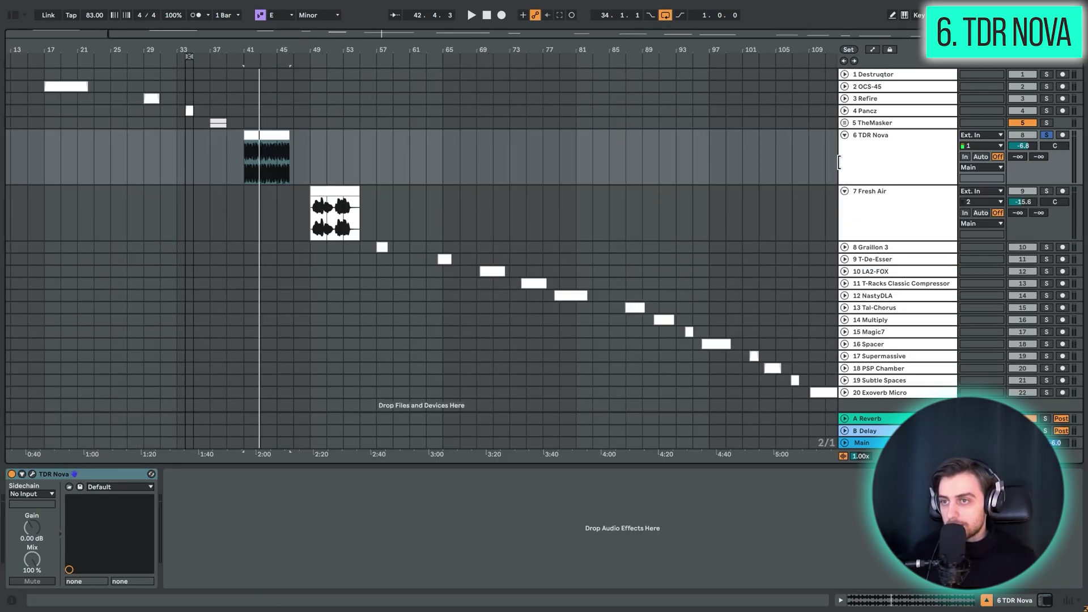
click(844, 135)
click(841, 164)
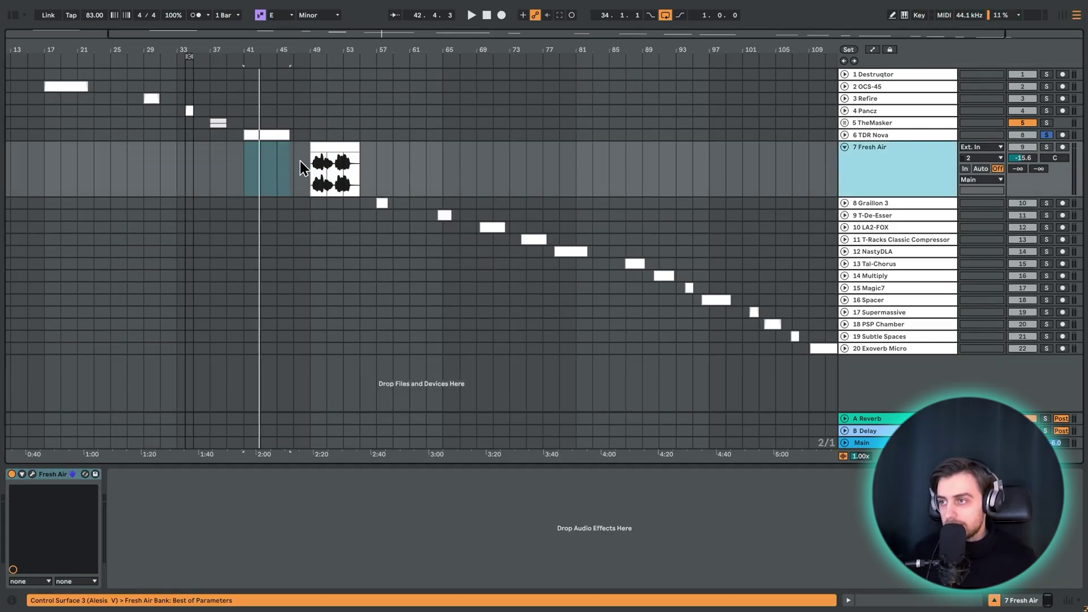
click(344, 144)
click(32, 474)
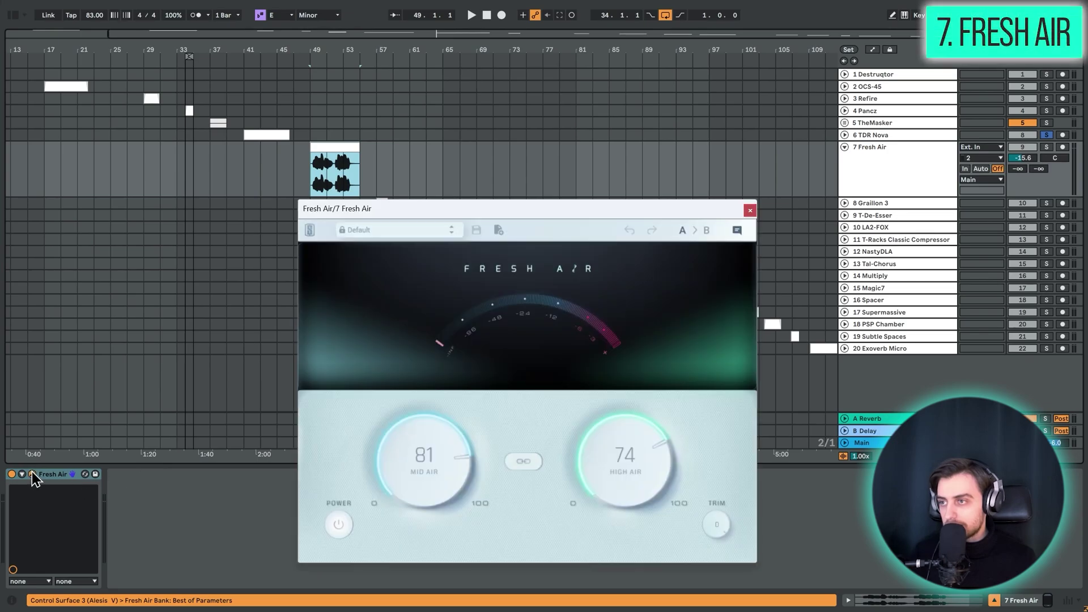
key(z)
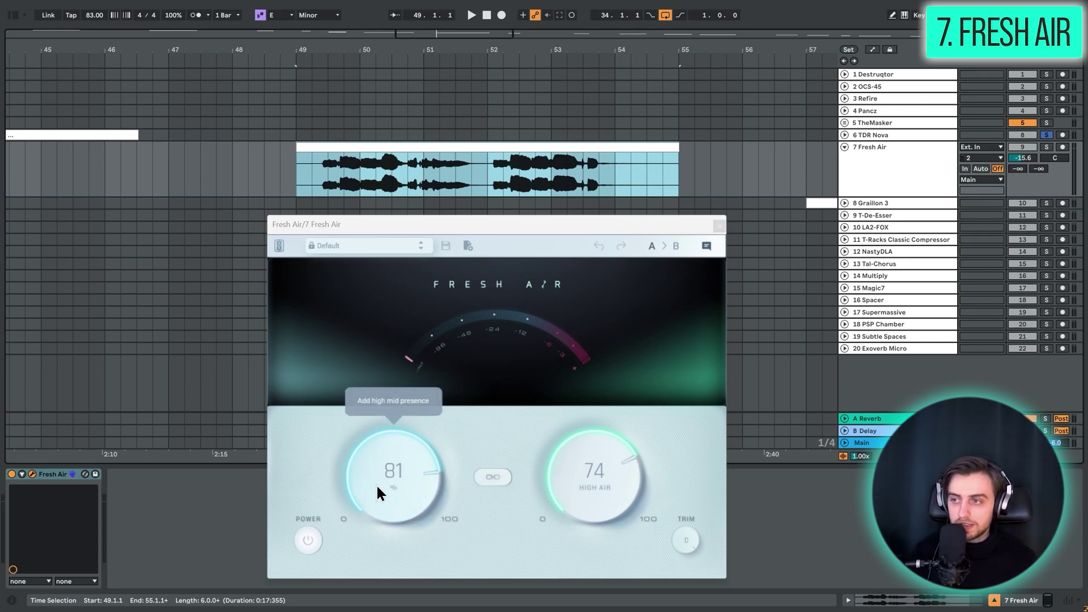
- Solo the Fresh Air track and play its vocal clip with the plug-in disabled
click(12, 475)
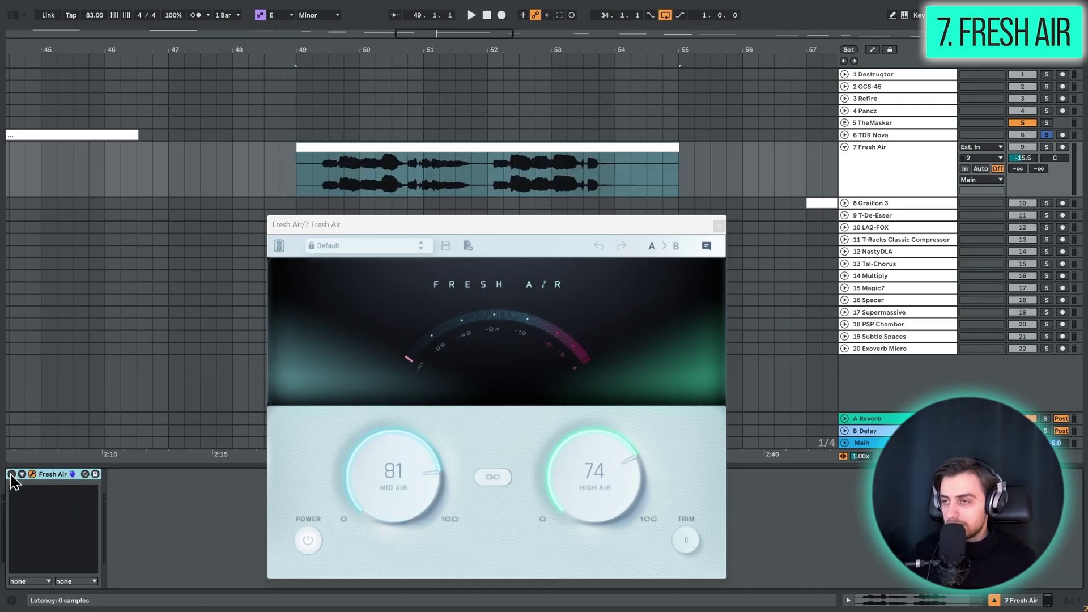
key(s)
key(space)
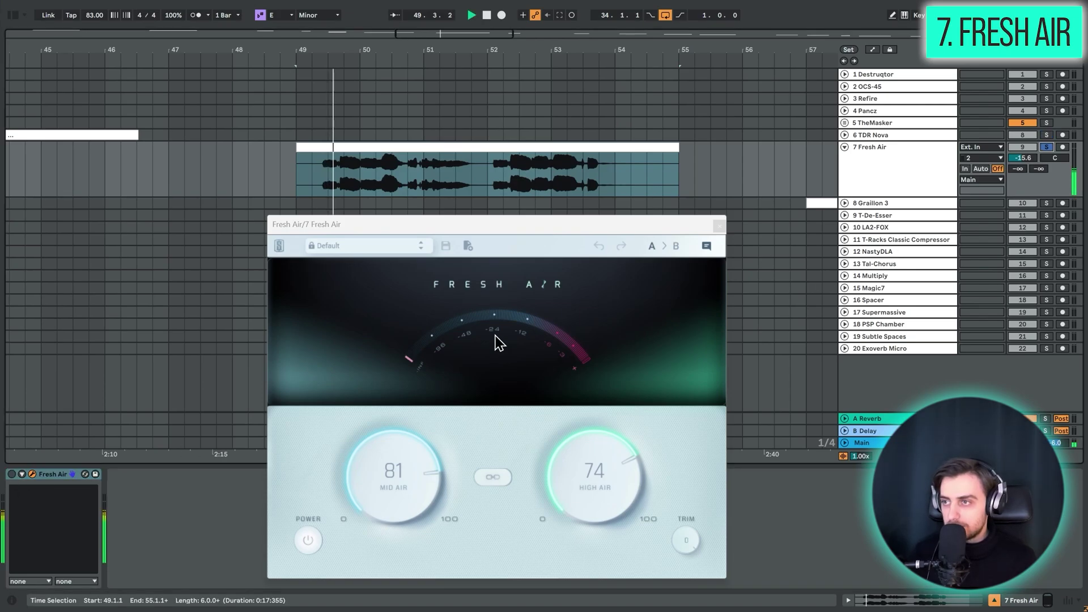
key(shift+Tab)
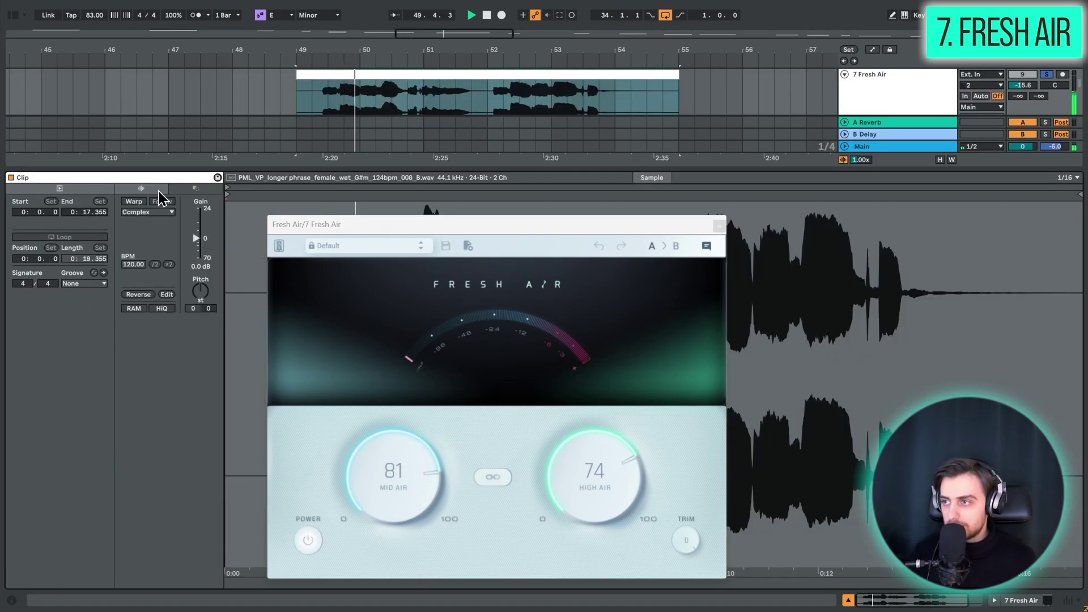
key(shift+Tab)
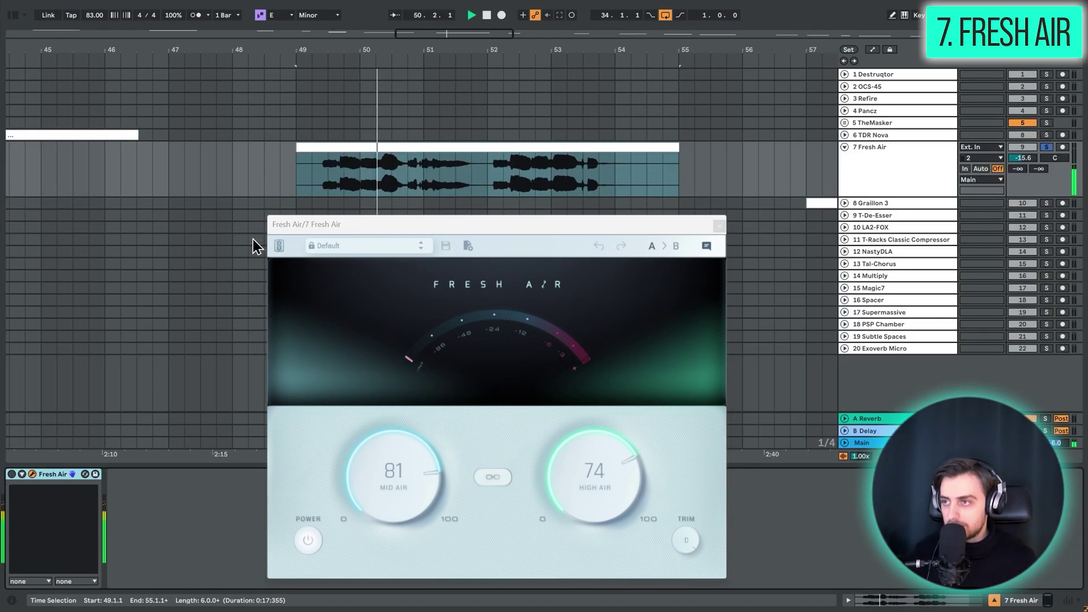
click(364, 148)
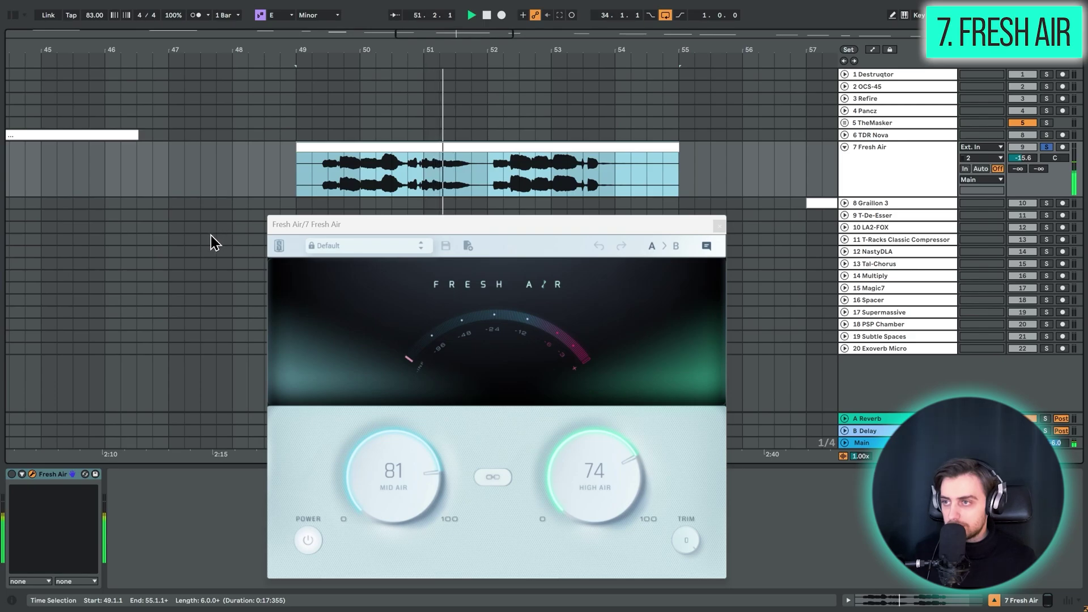
- Enable Fresh Air, audition the vocal clip with it, and set Mid Air to 75
click(12, 475)
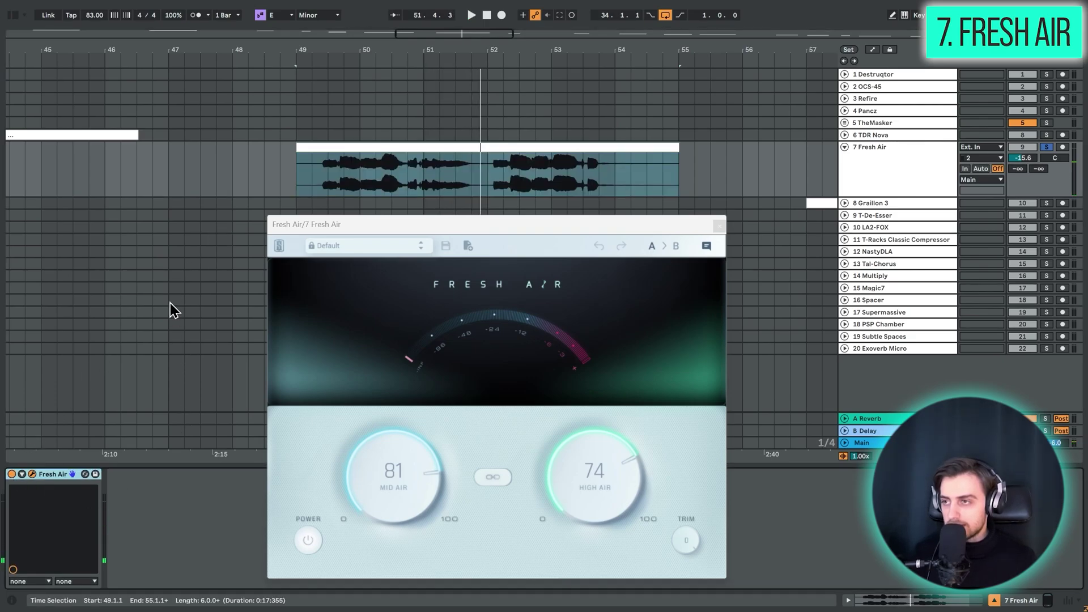
key(space)
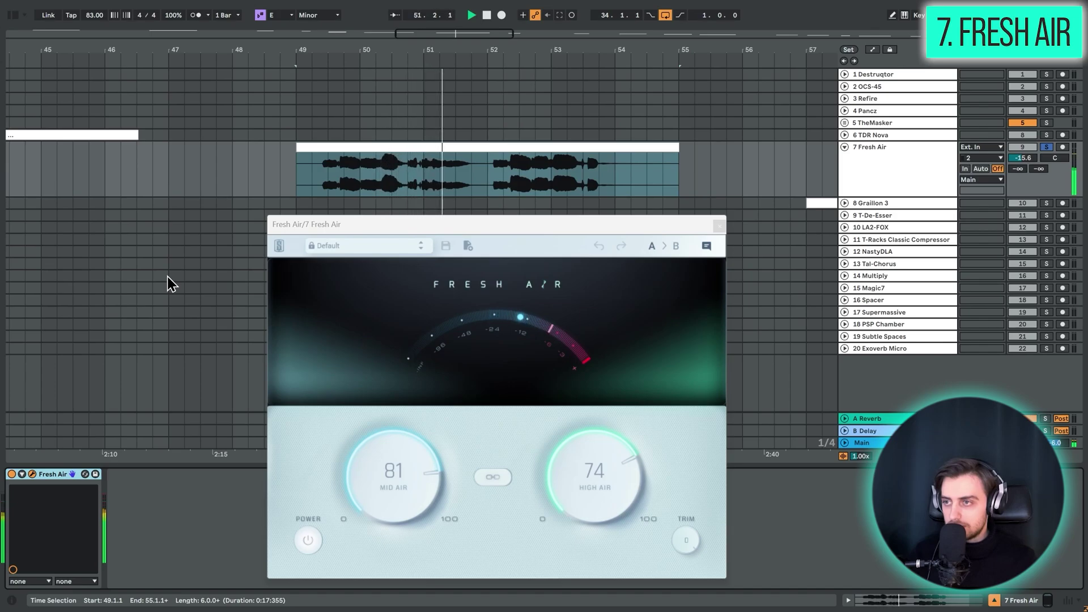
key(space)
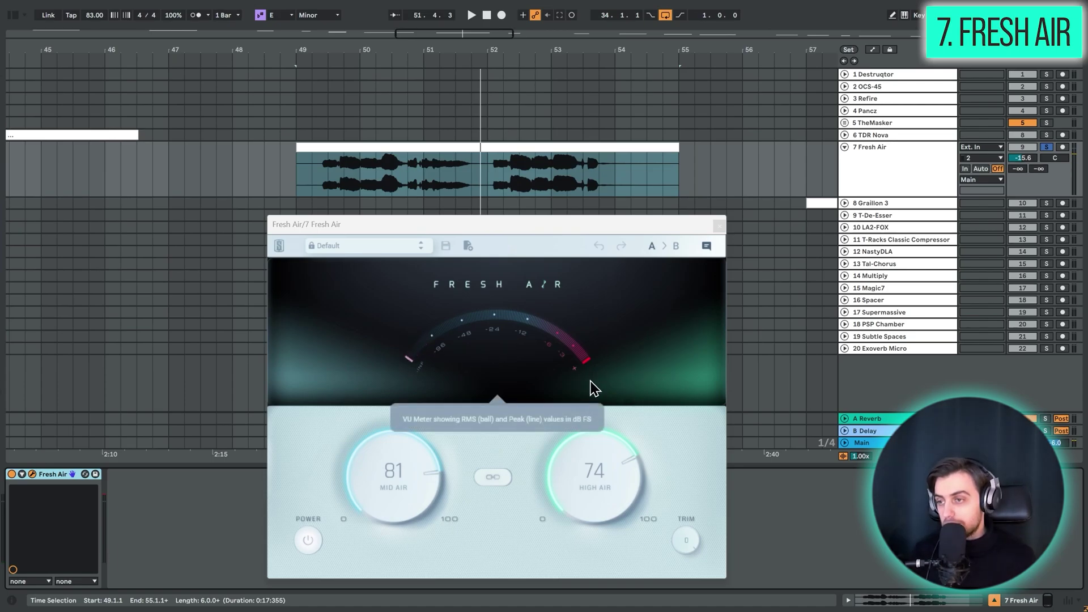
drag(393, 484, 397, 488)
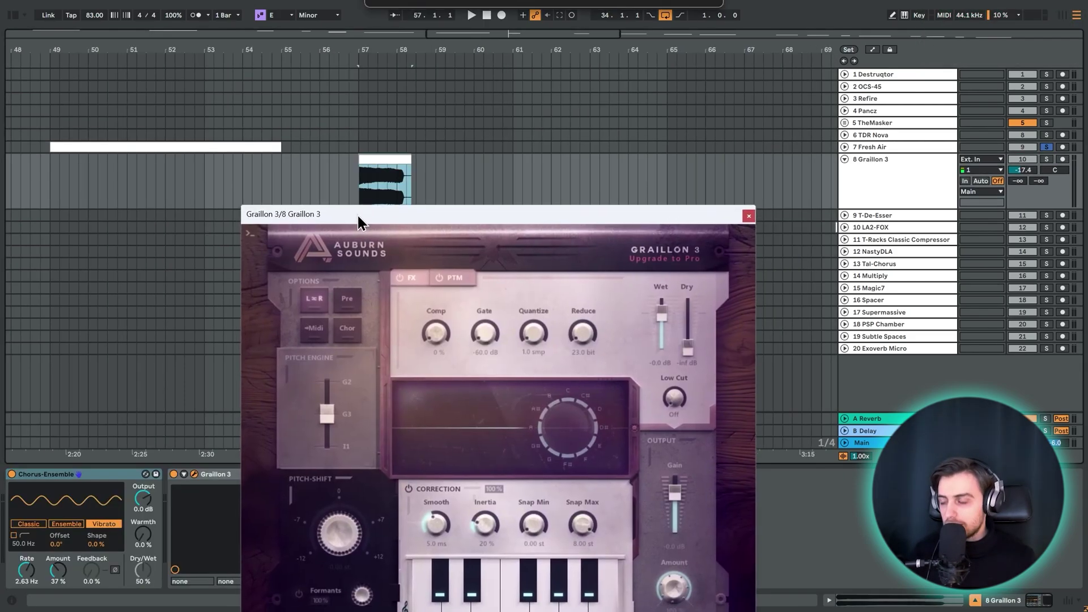
drag(357, 213, 339, 44)
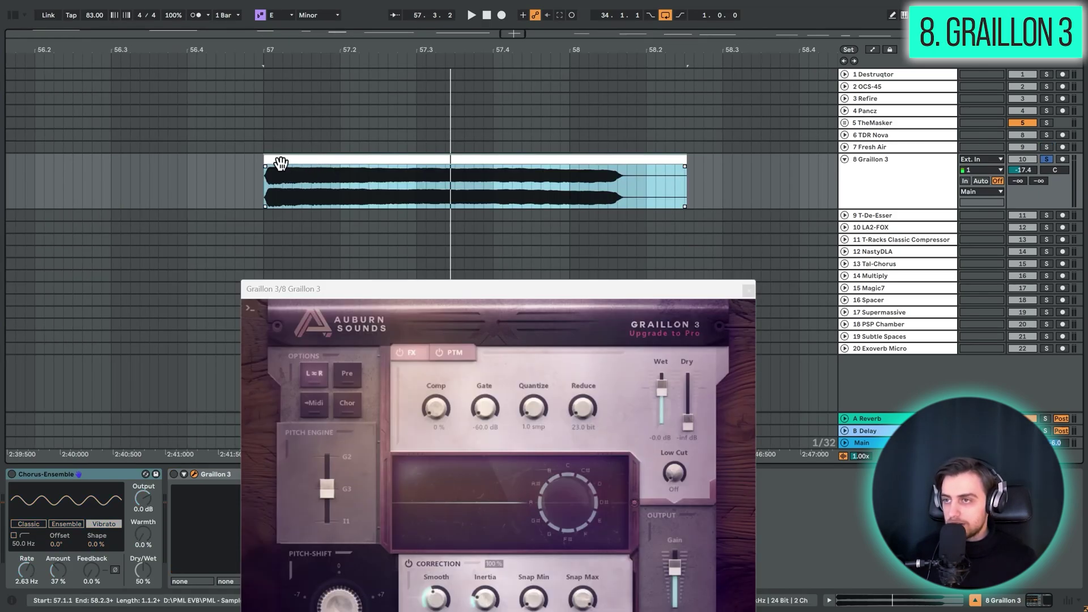
- Audition the Graillon 3 clip with Chorus-Ensemble disabled and enabled
key(space)
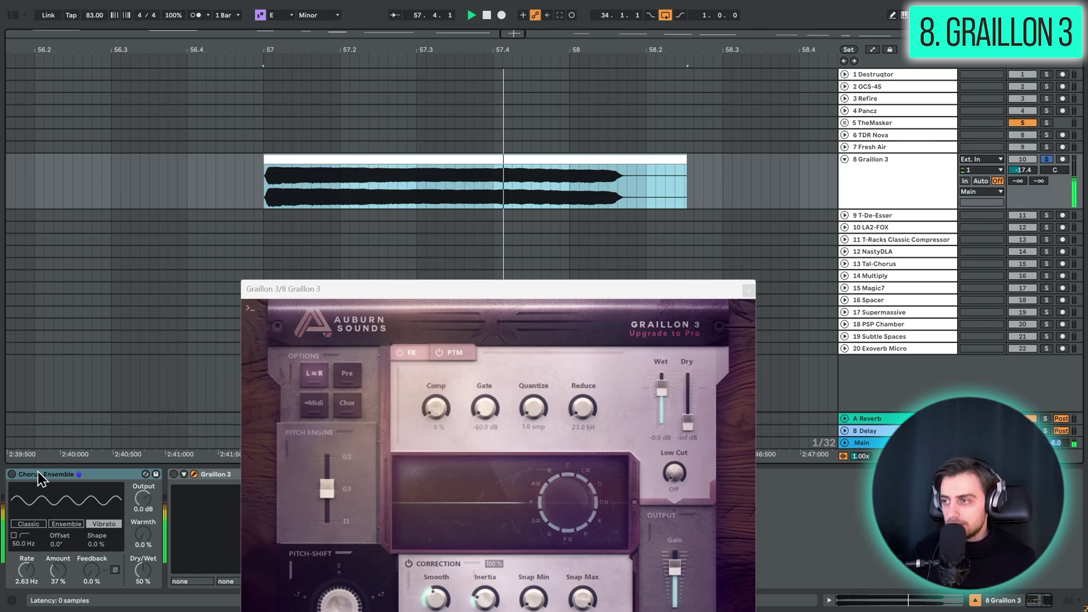
key(space)
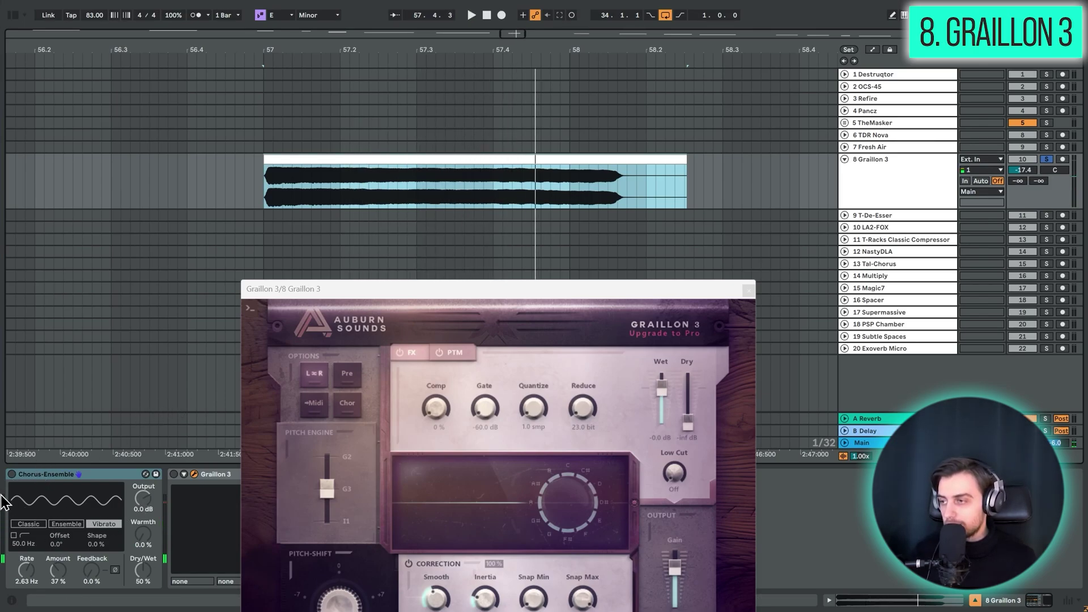
click(11, 474)
key(space)
key(space)
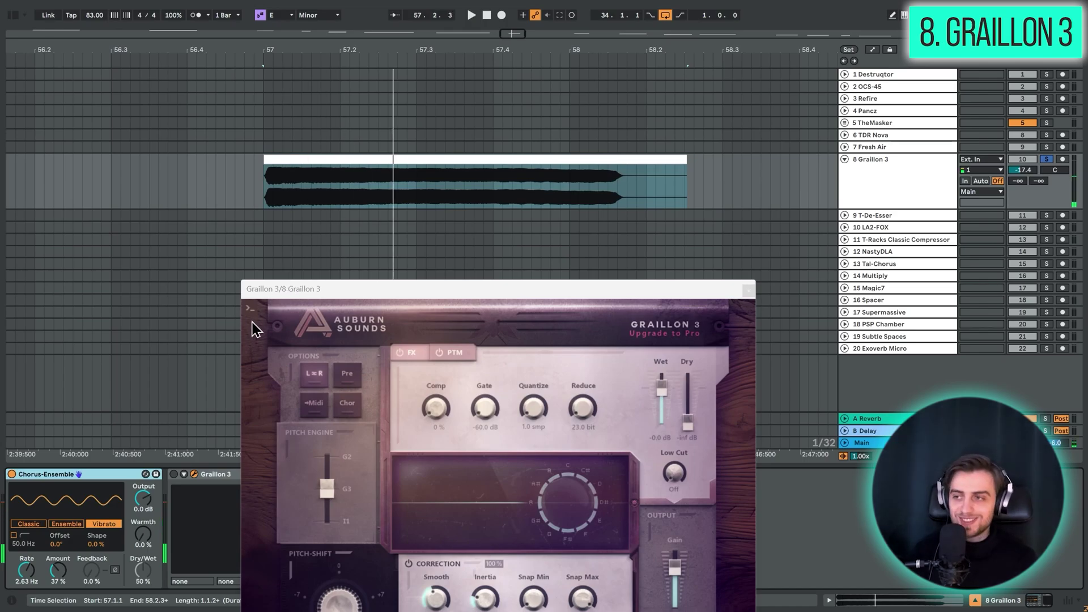
- Reposition the Graillon 3 window to show all its controls and audition the clip with the plug-in enabled
drag(284, 292, 443, 38)
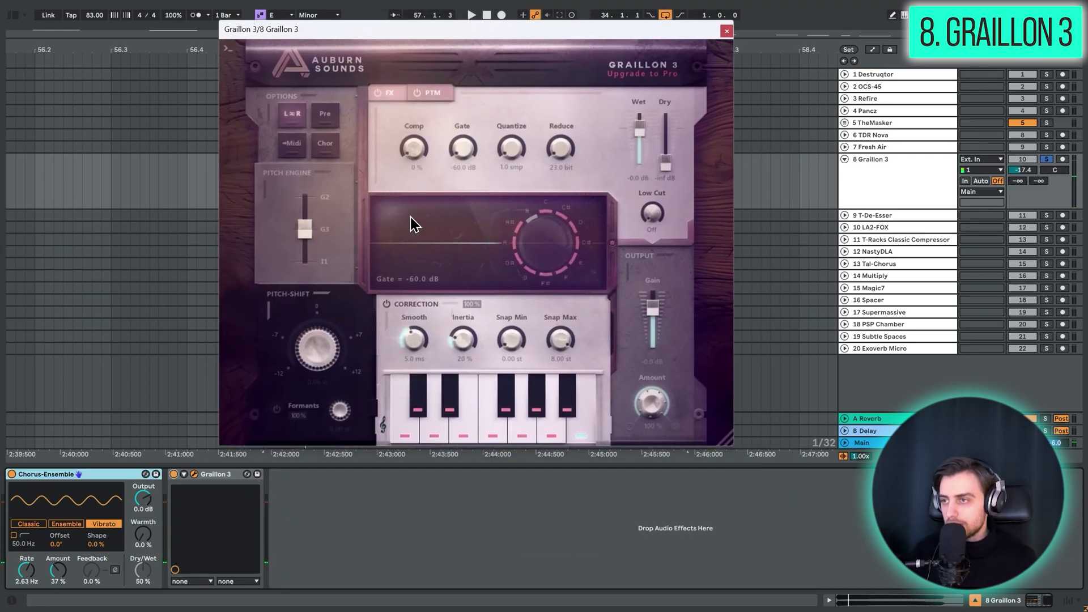
drag(280, 31, 306, 96)
key(space)
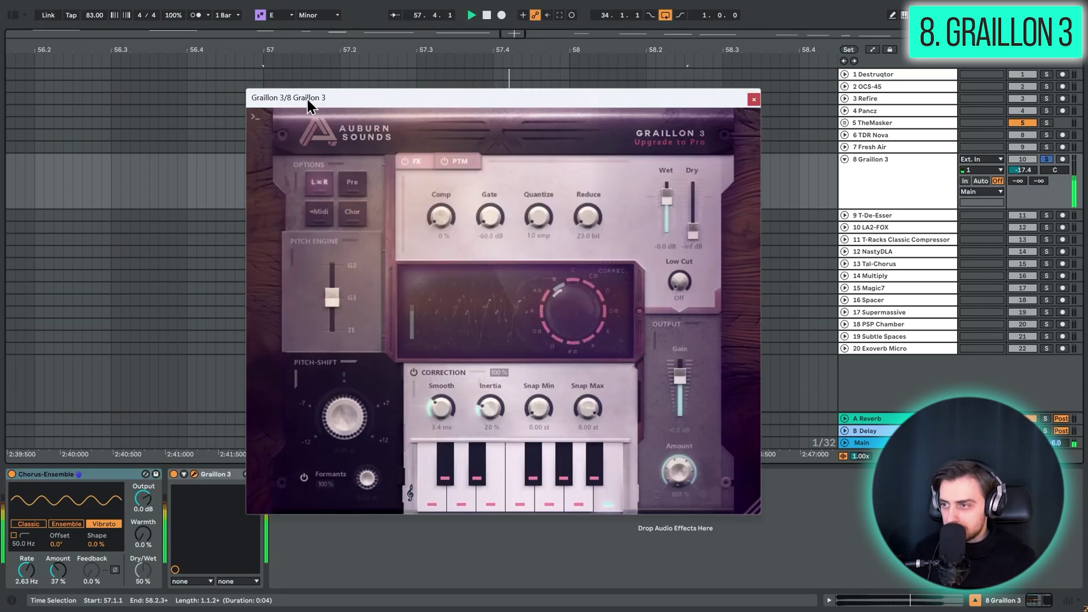
key(space)
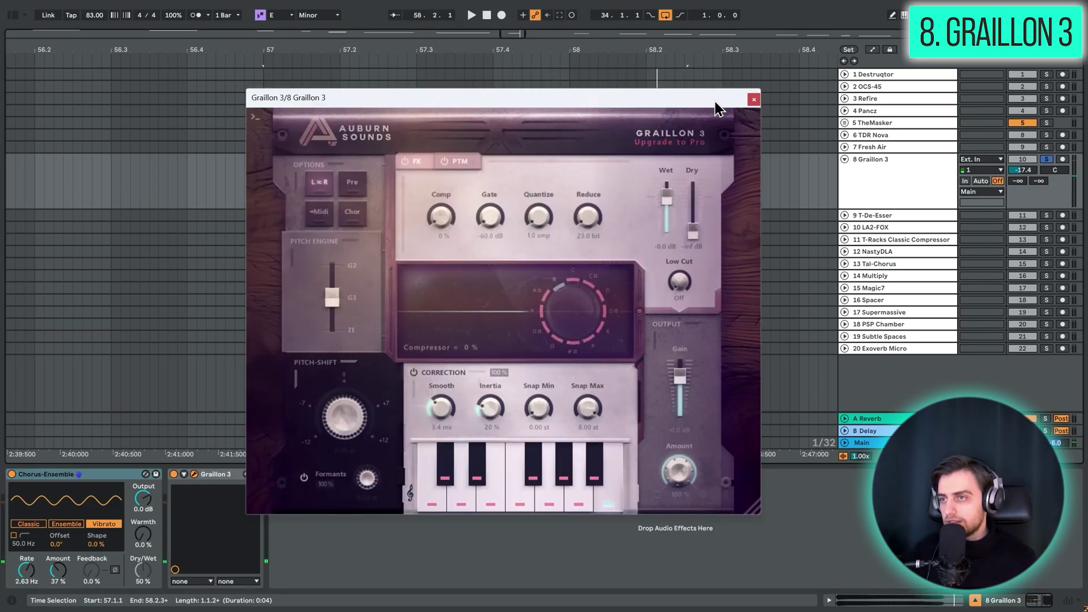
drag(715, 108, 650, 63)
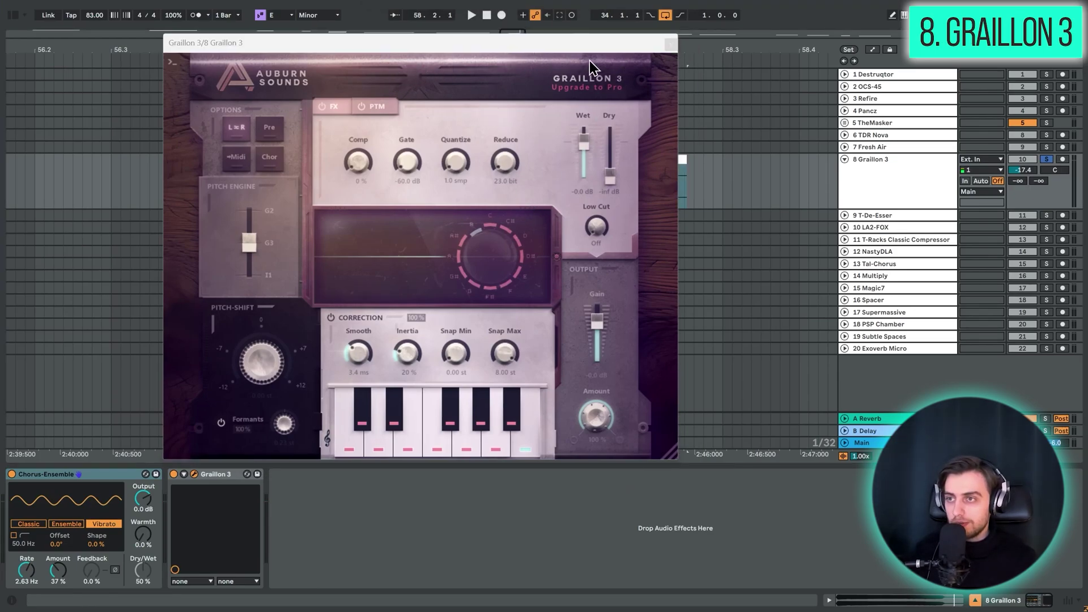
- Close Graillon 3, and open T-De-Esser 2 on its track with the clip at bar 64 selected
click(671, 43)
click(856, 218)
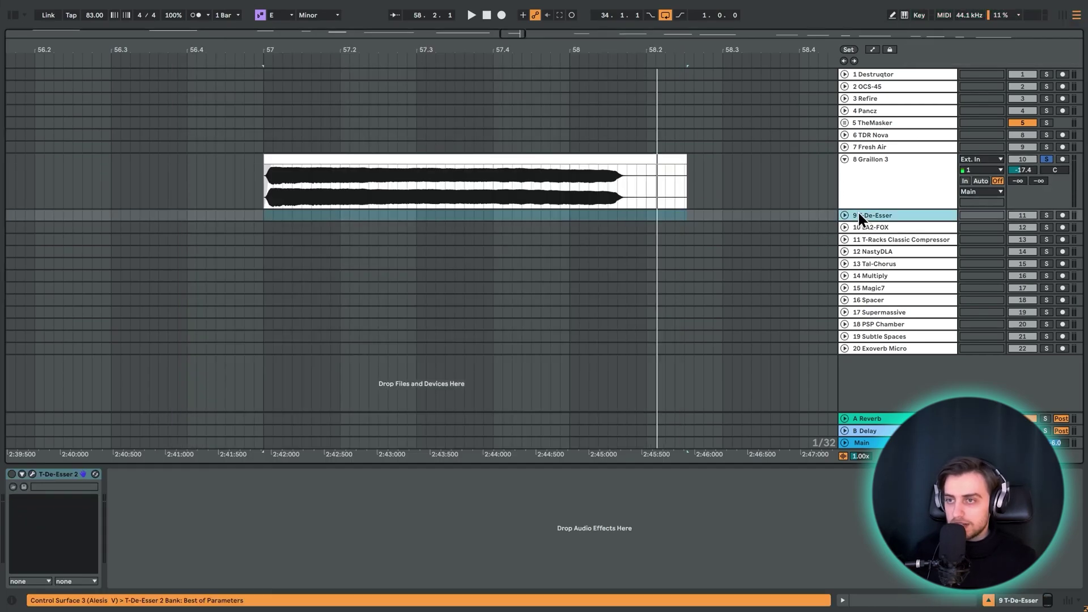
drag(733, 50, 176, 14)
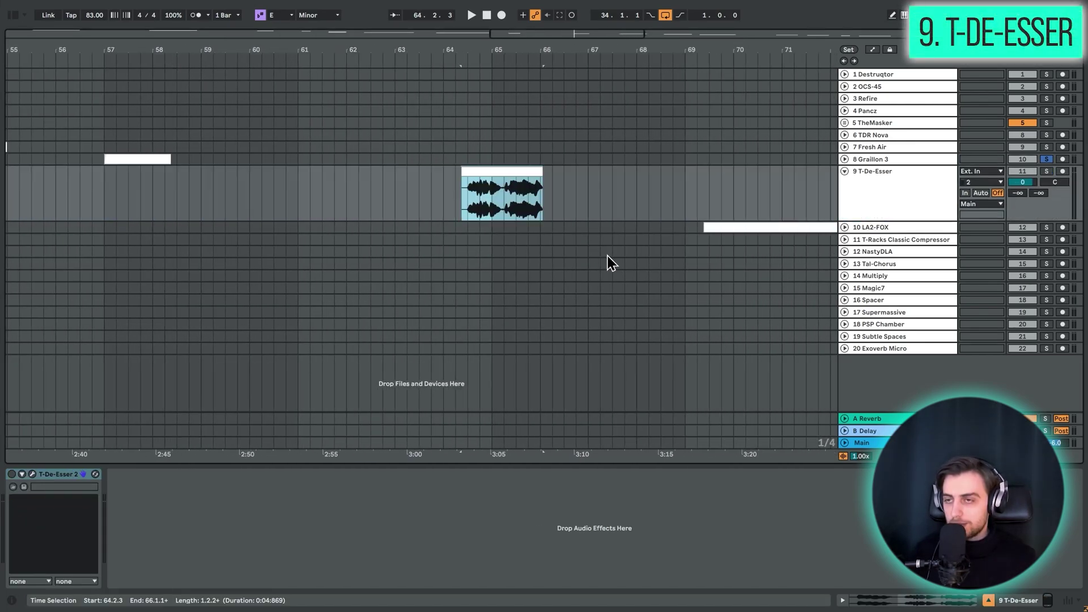
drag(509, 46, 476, 102)
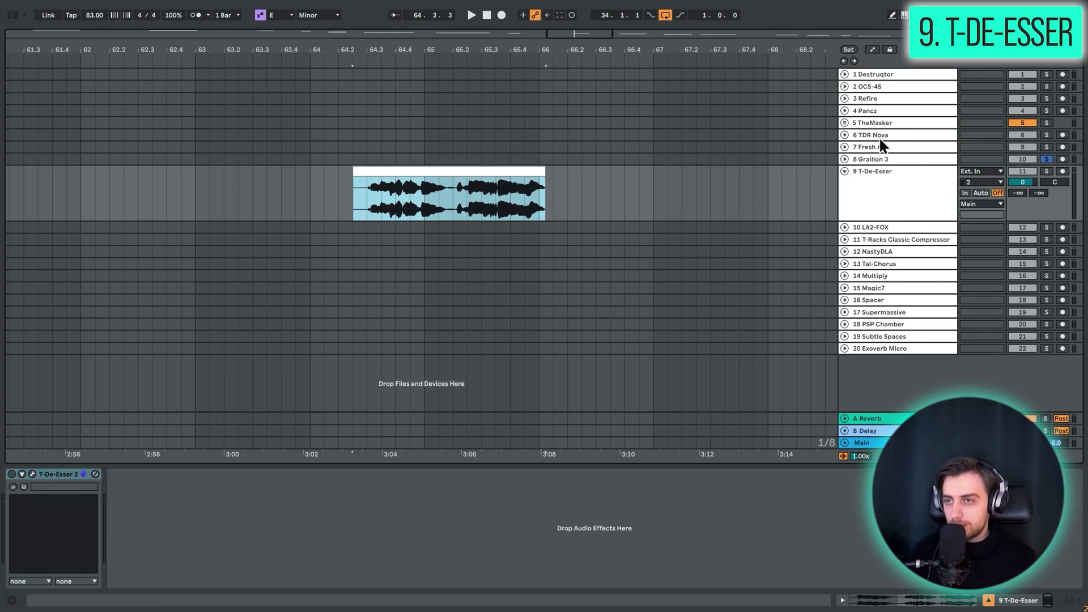
click(877, 185)
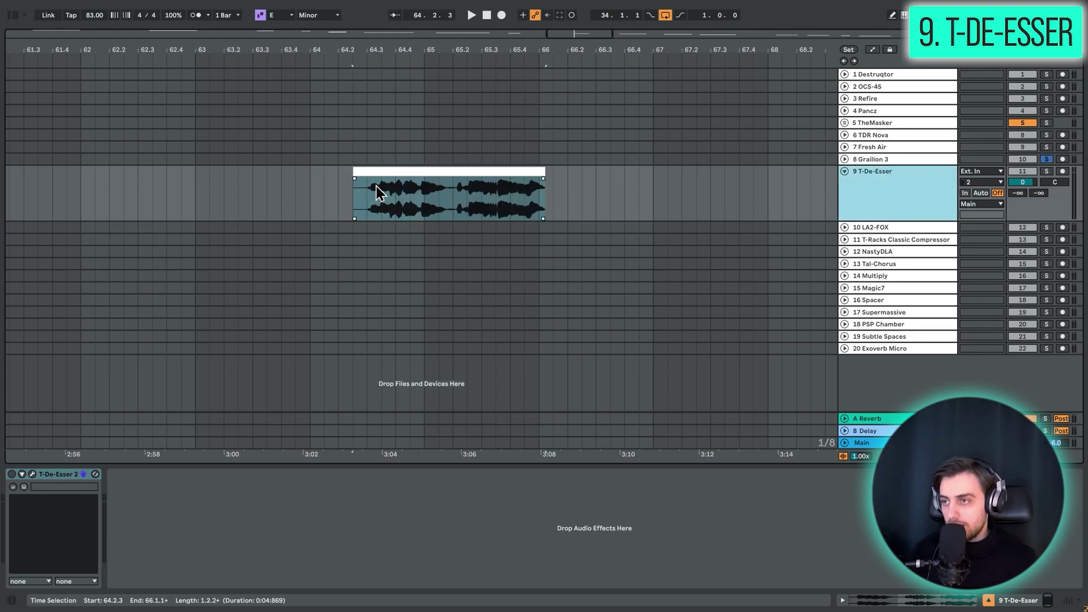
click(391, 173)
click(33, 474)
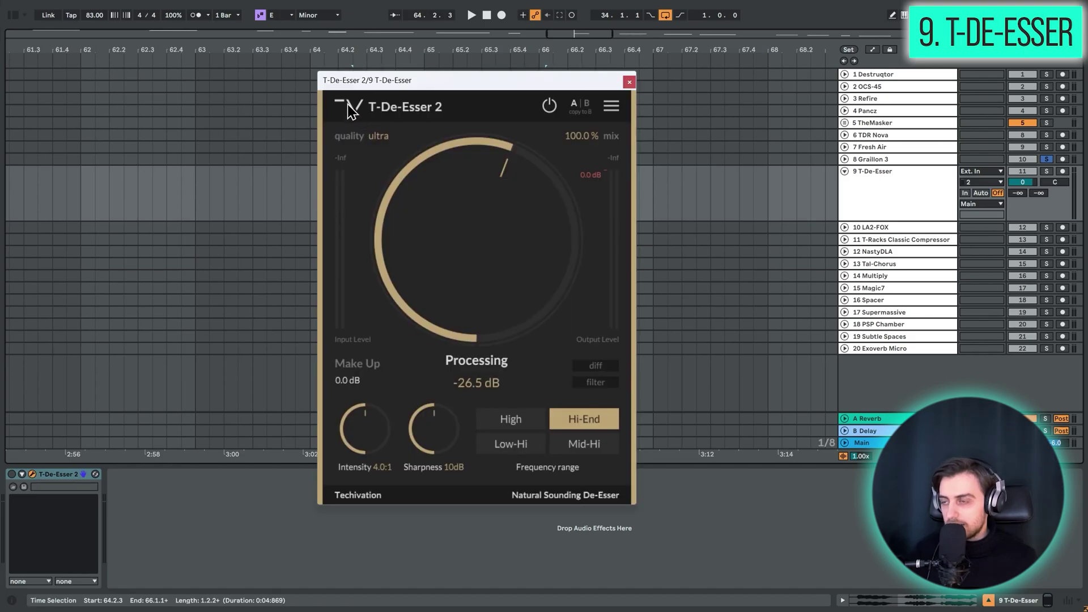
- Solo the T-De-Esser track and audition its clip with the de-esser disabled and enabled
drag(441, 76, 443, 243)
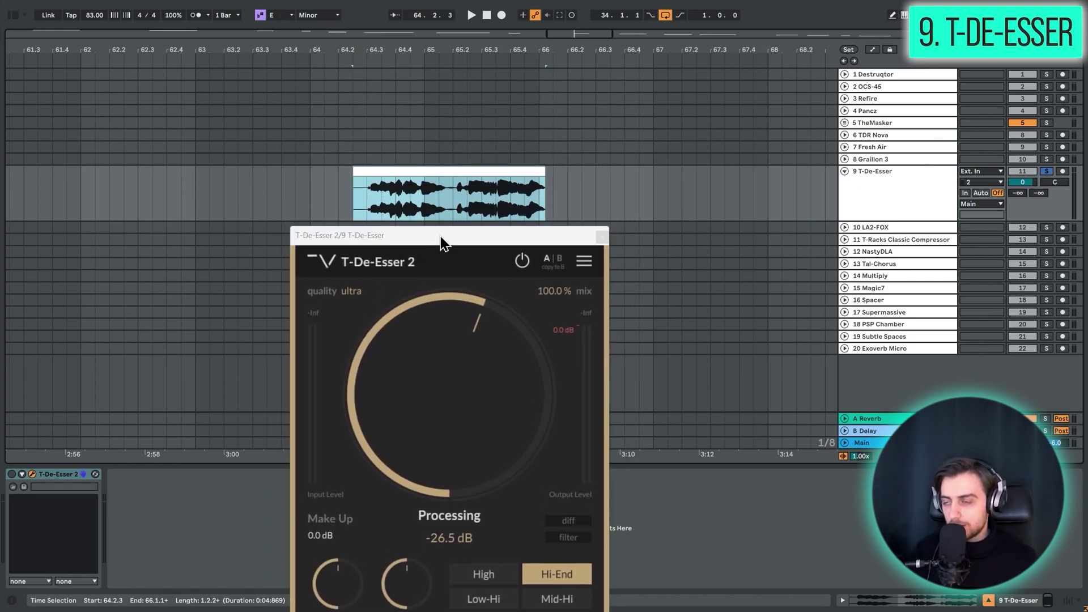
key(space)
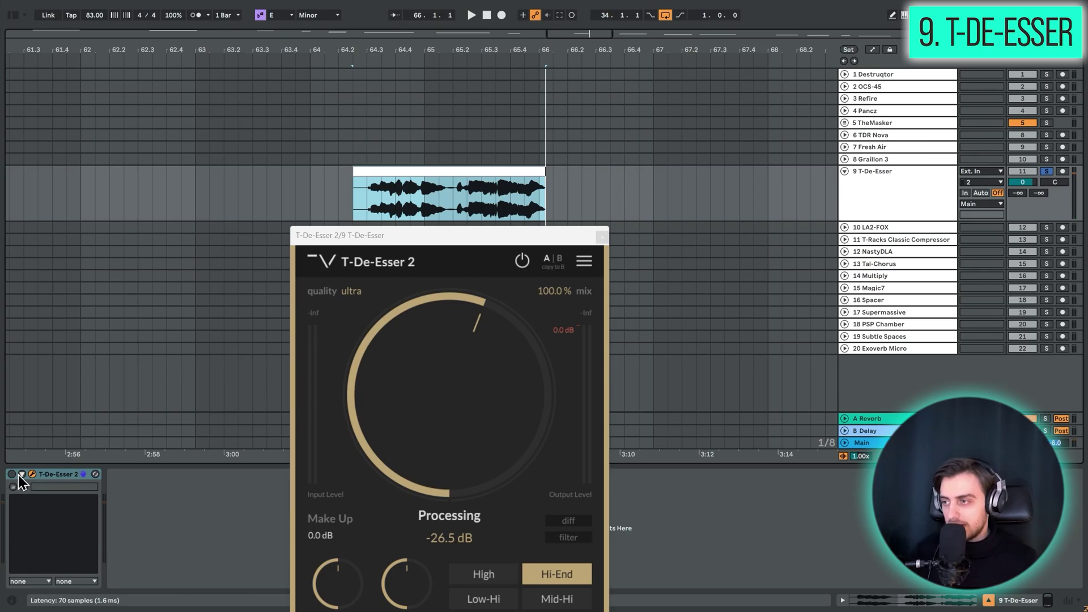
click(18, 545)
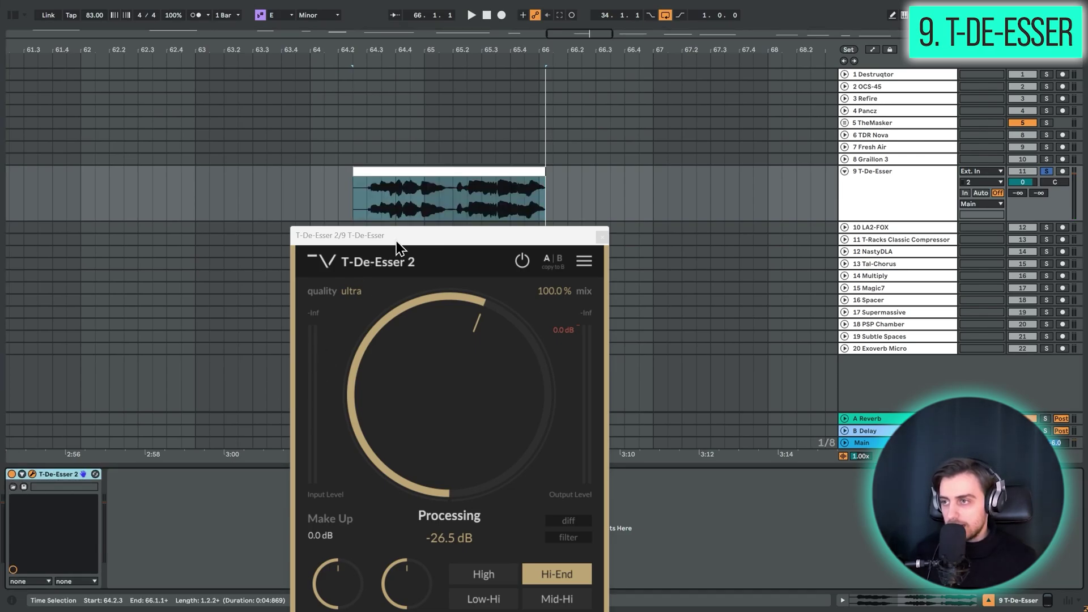
key(space)
drag(396, 240, 297, 120)
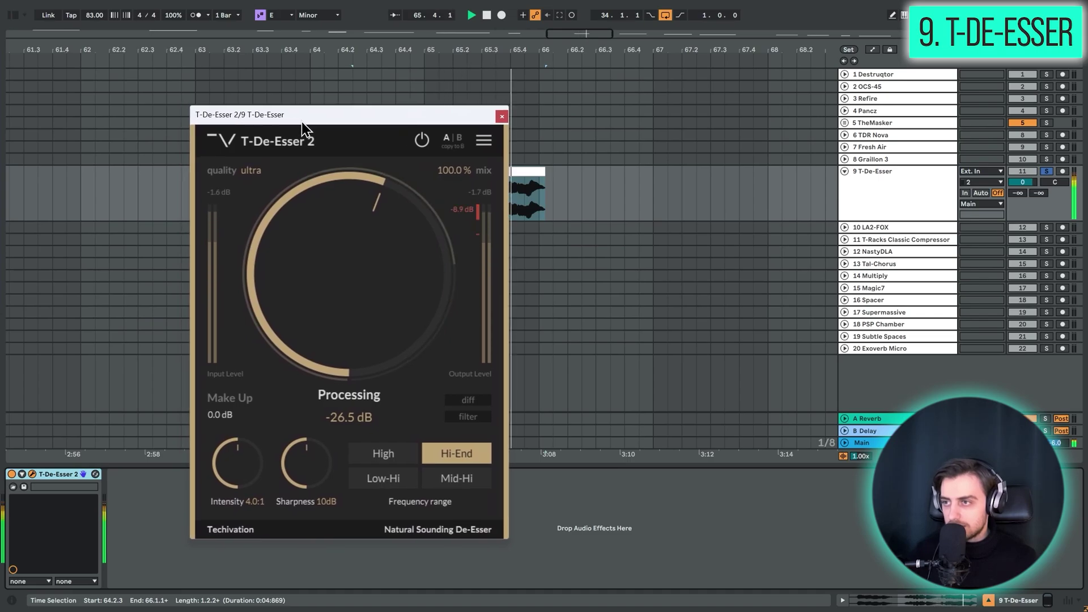
key(space)
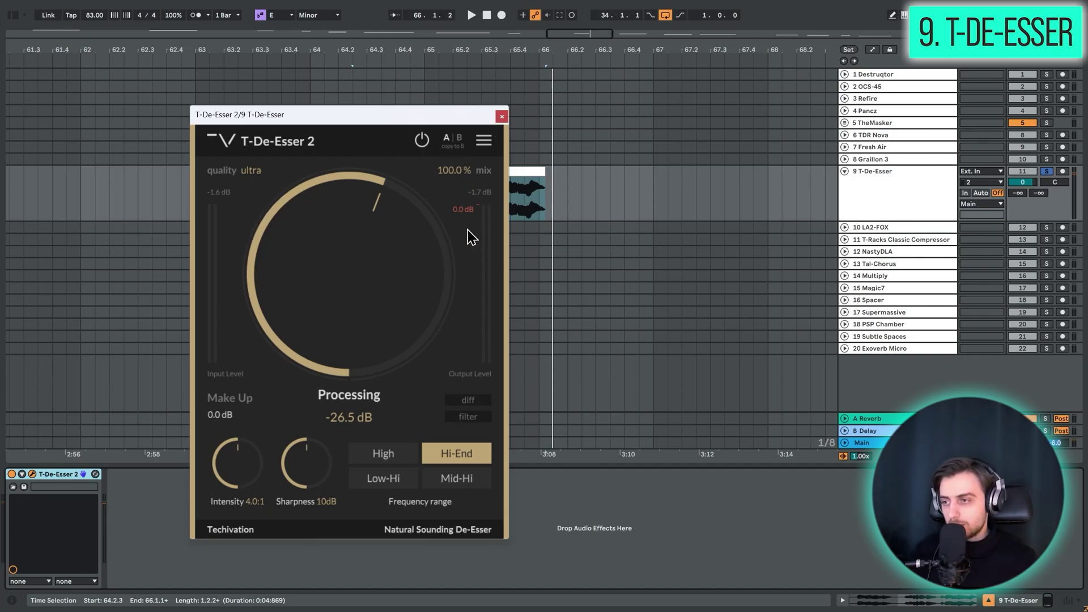
- Close T-De-Esser 2 and fold its track, and open LA2-FOX on its track with the clip at bar 69 selected
click(502, 117)
key(x)
click(845, 171)
click(844, 183)
click(890, 185)
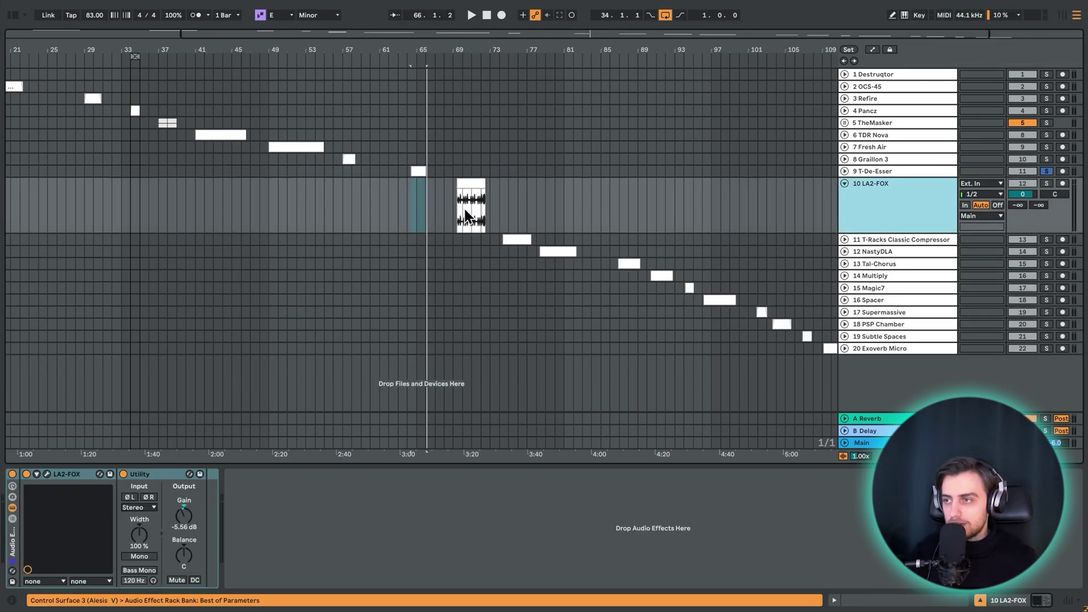
click(478, 181)
drag(482, 52, 482, 141)
click(48, 473)
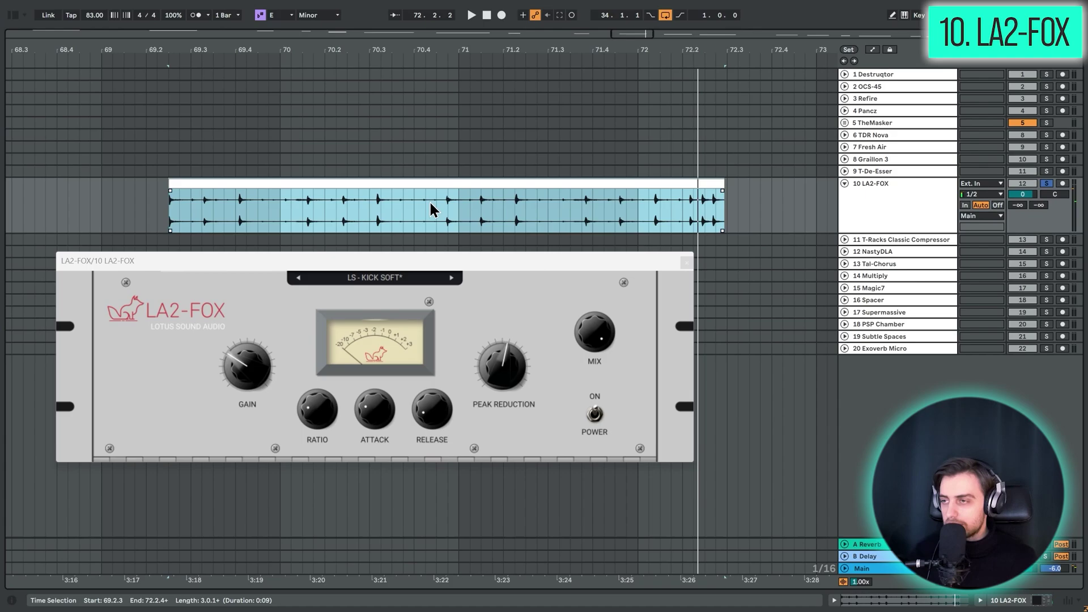
- Audition the LA2-FOX drum clip with the effect rack disabled and enabled
key(space)
drag(512, 56, 463, 49)
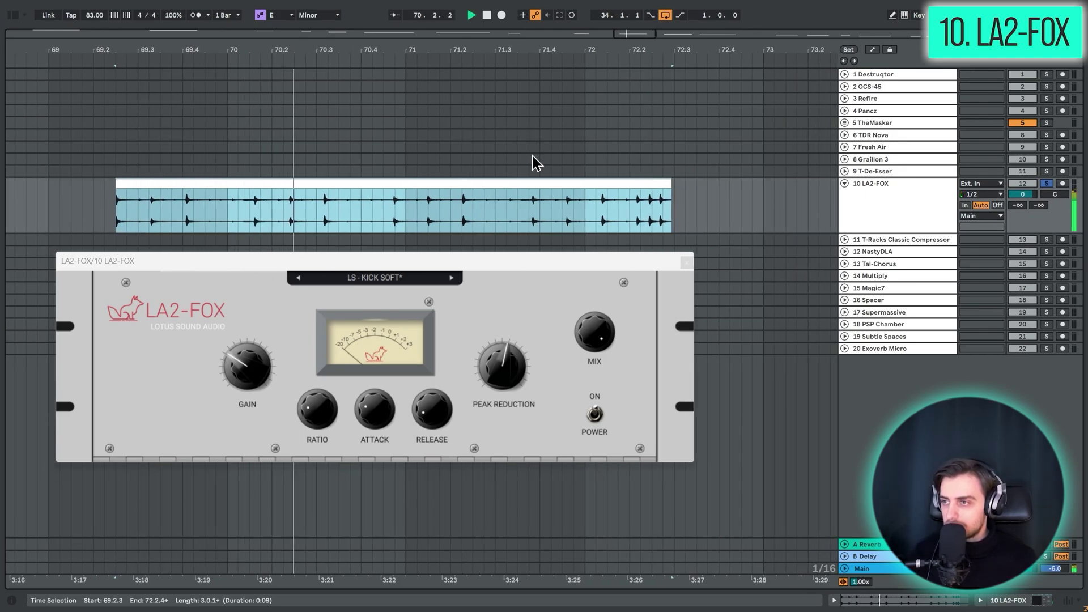
key(space)
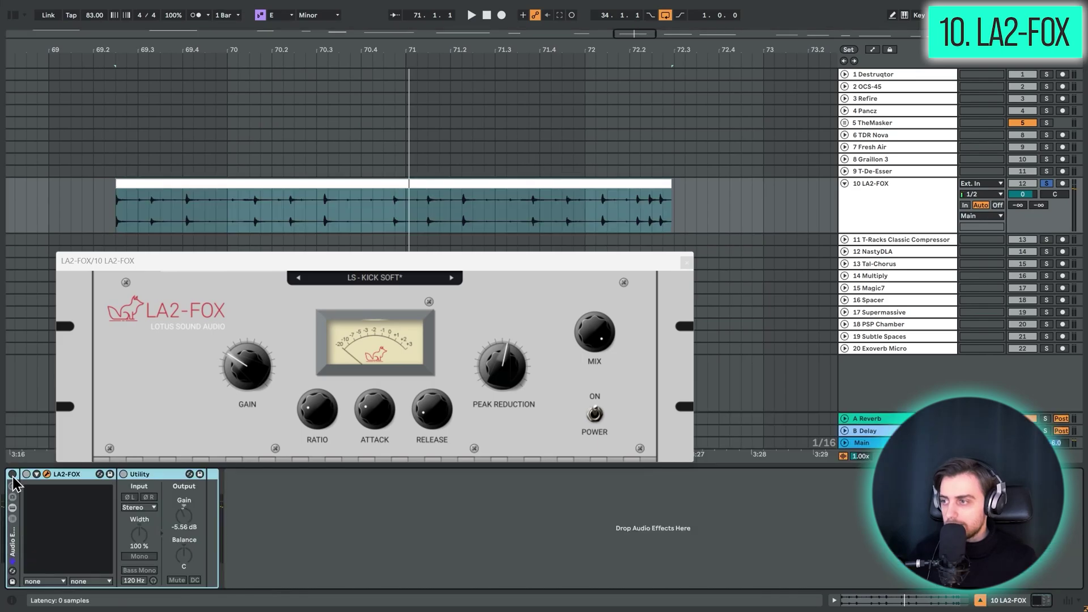
click(12, 475)
key(space)
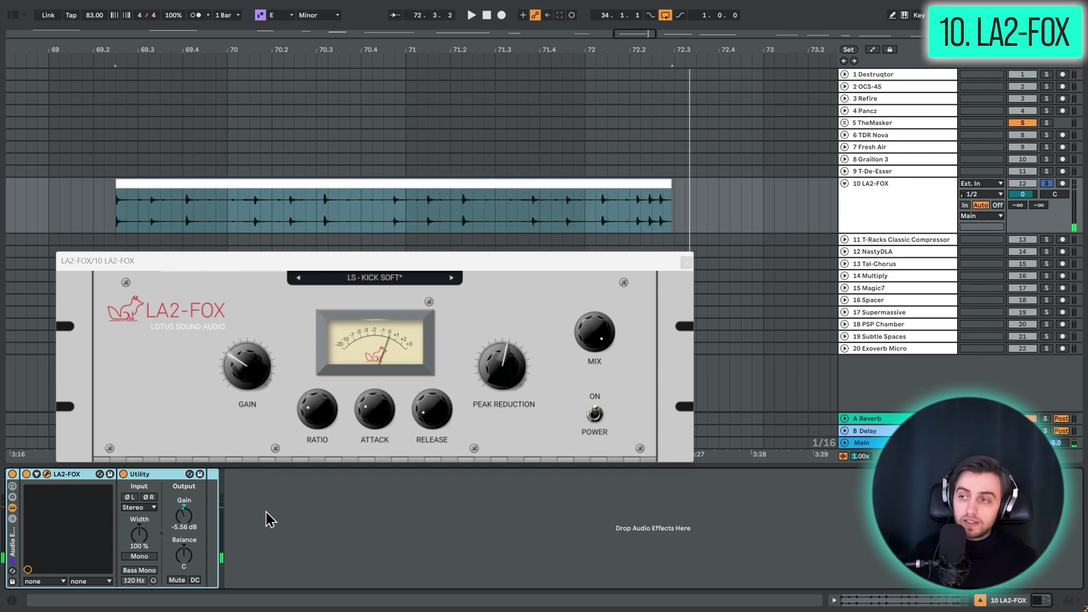
key(space)
drag(254, 271, 255, 247)
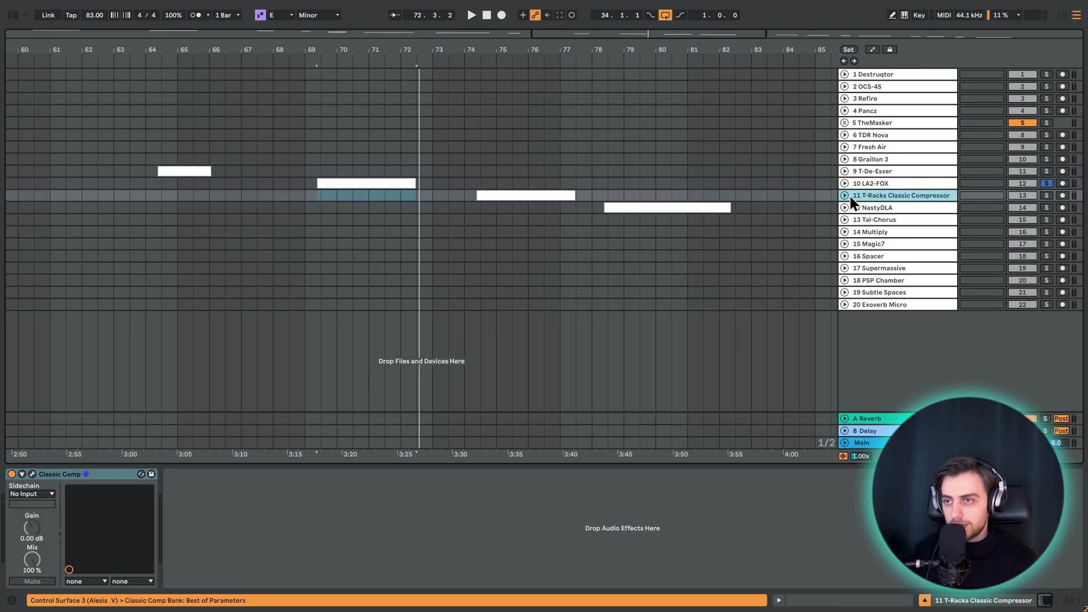
- Open Classic Comp on the T-Racks Classic Compressor track with the clip at bar 74 selected, and disable the plug-in
click(849, 195)
click(517, 219)
drag(639, 26, 595, 51)
click(33, 474)
drag(281, 216, 296, 272)
click(11, 473)
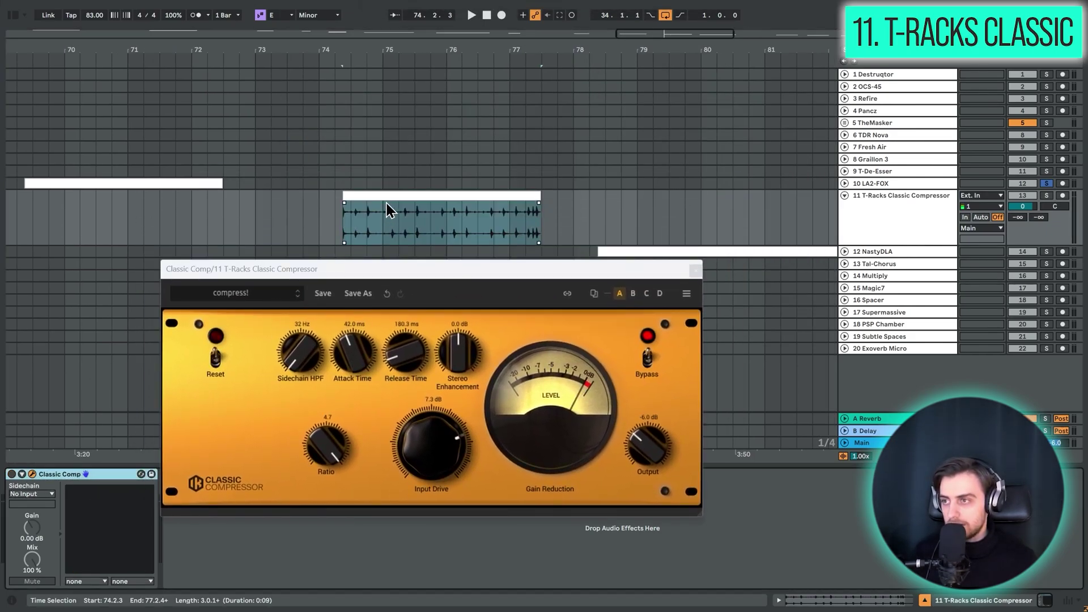
- Audition the T-Racks Classic Compressor clip with the compressor disabled and enabled, and view the plug-in's preset browser
key(space)
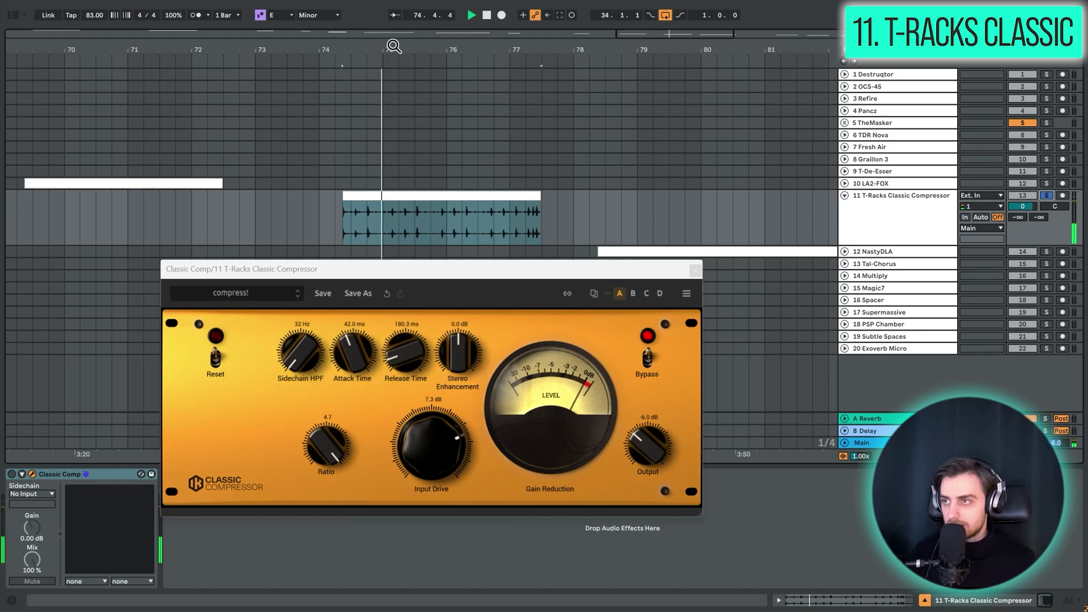
drag(395, 48, 341, 54)
key(space)
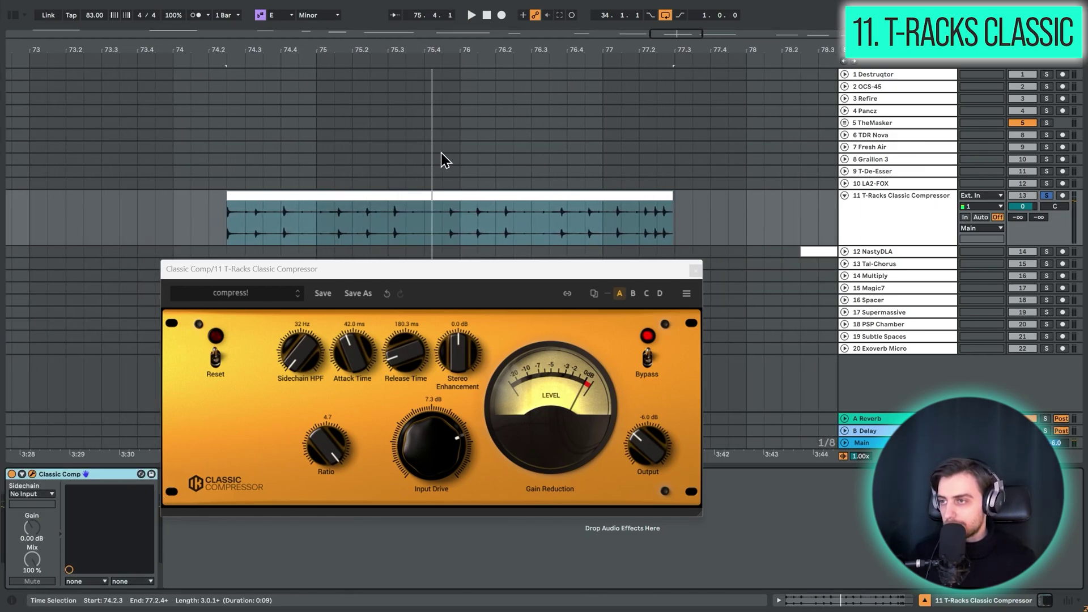
key(space)
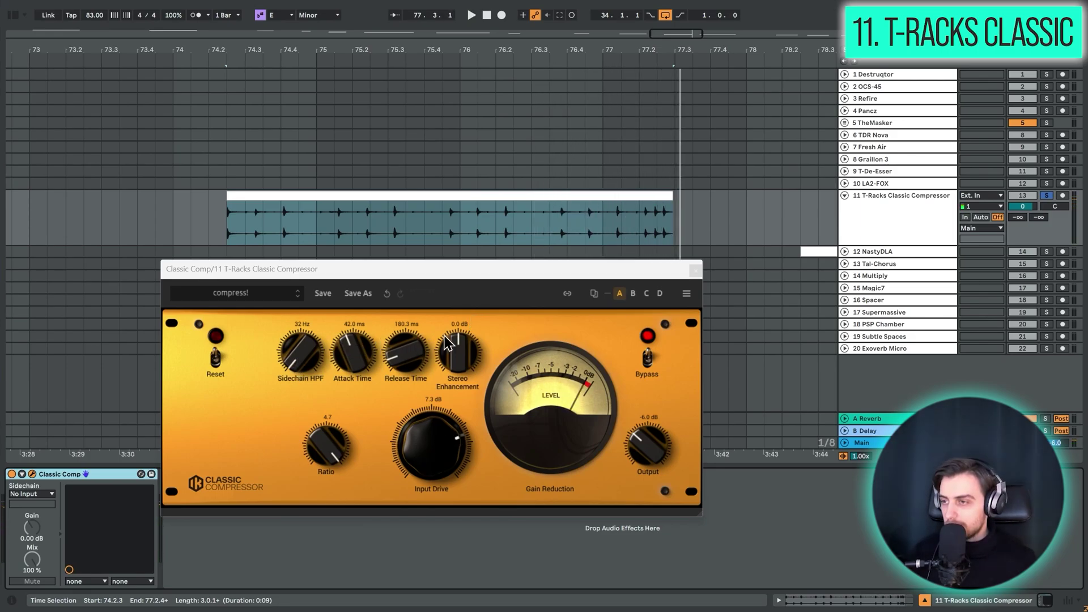
click(258, 292)
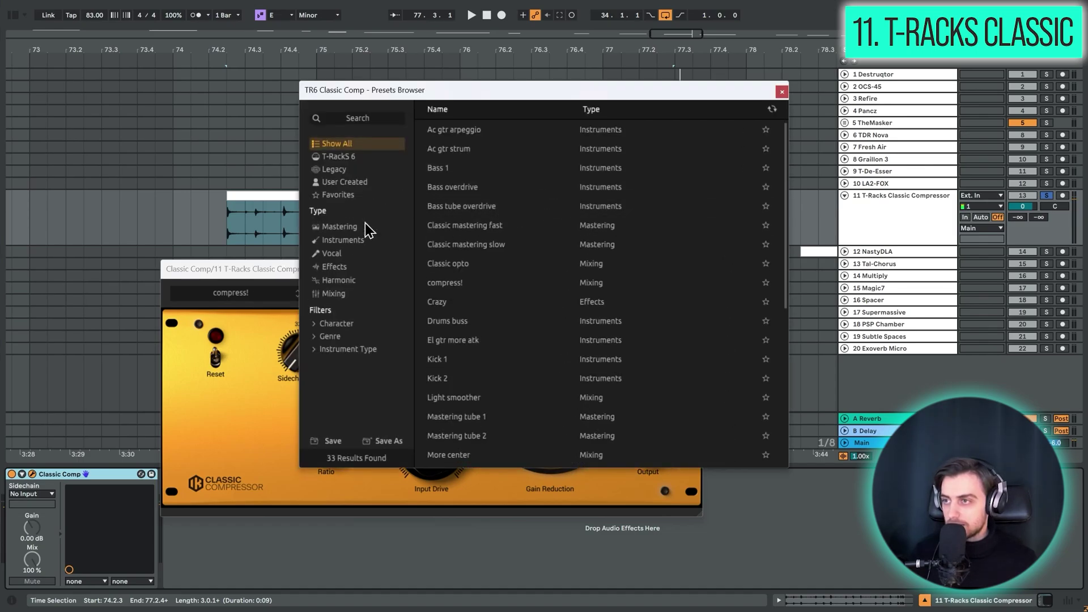
click(782, 91)
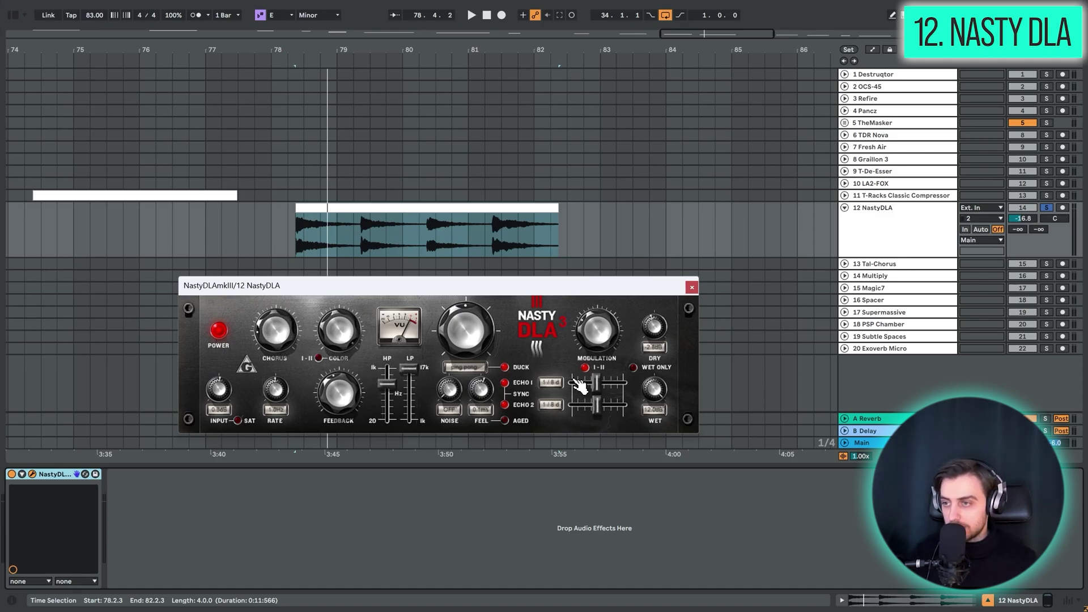
- Audition the NastyDLA clip with the delay plug-in disabled and enabled
click(498, 208)
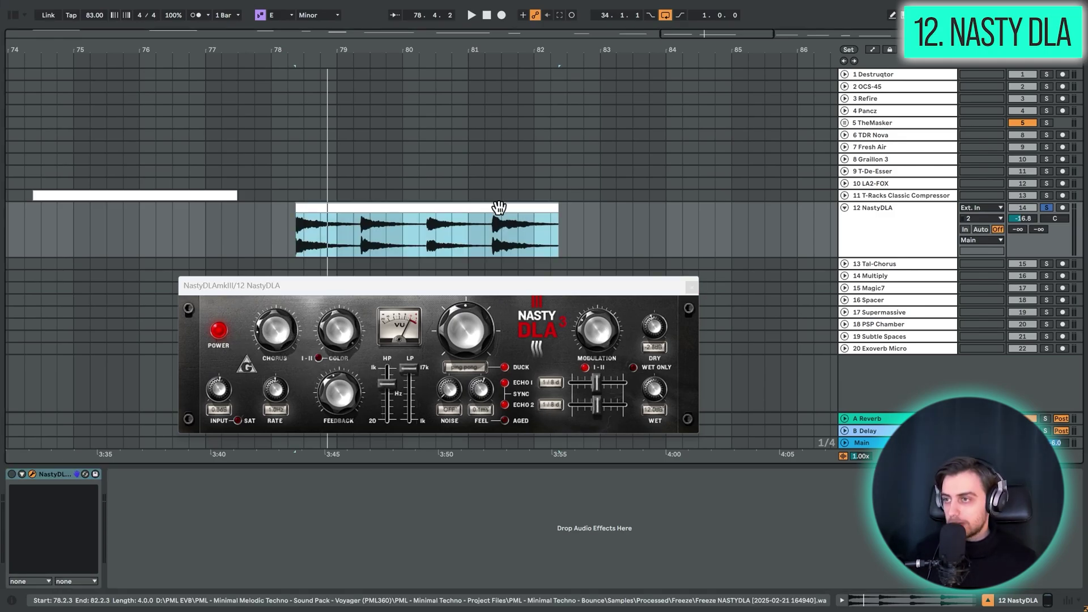
key(space)
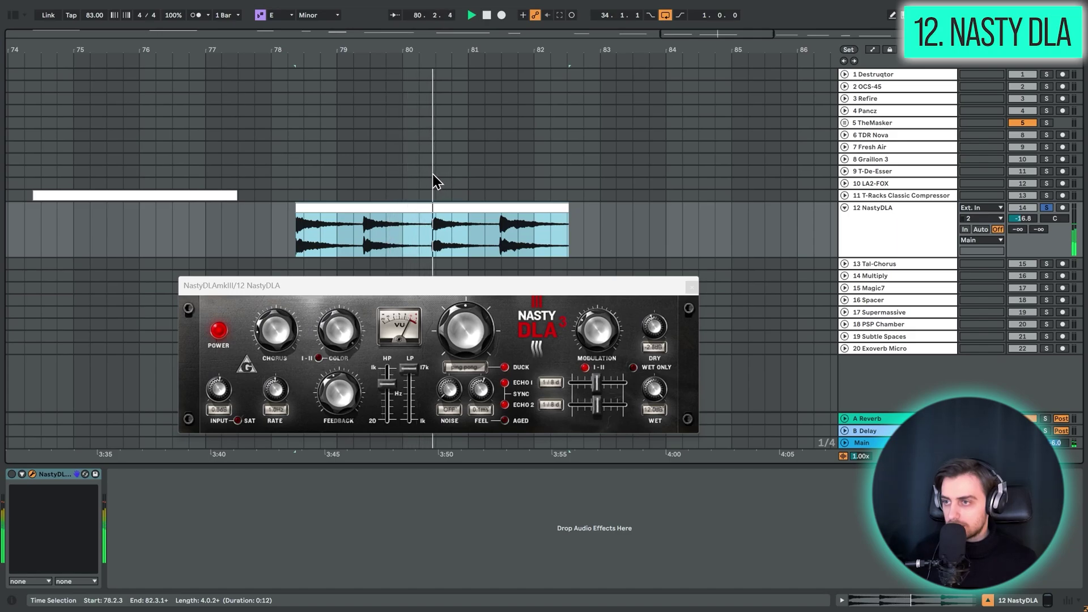
key(shift+Tab)
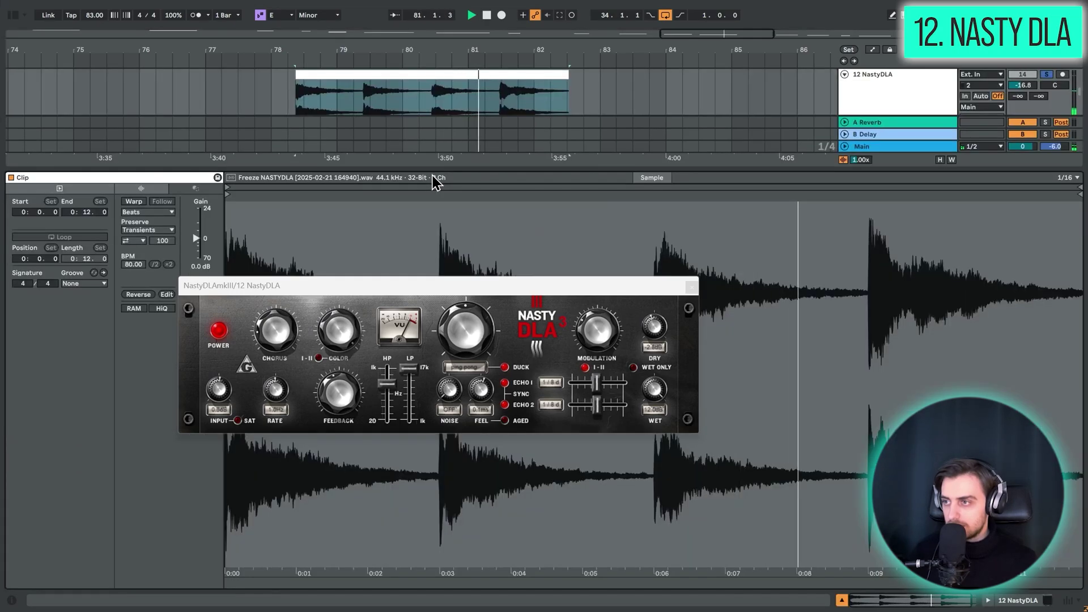
key(ctrl+alt+e)
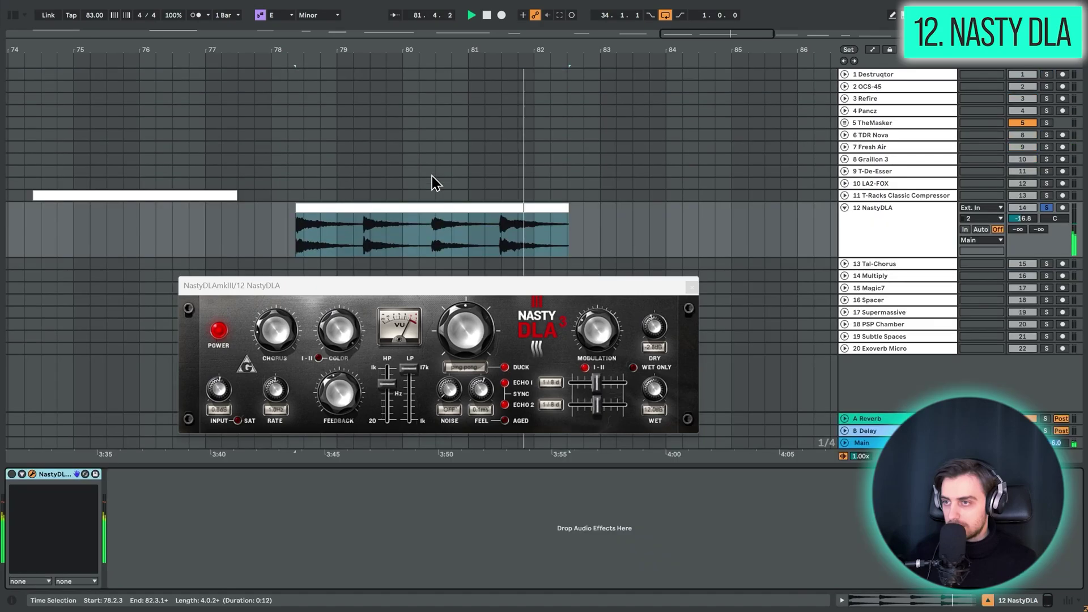
key(space)
click(12, 475)
click(391, 240)
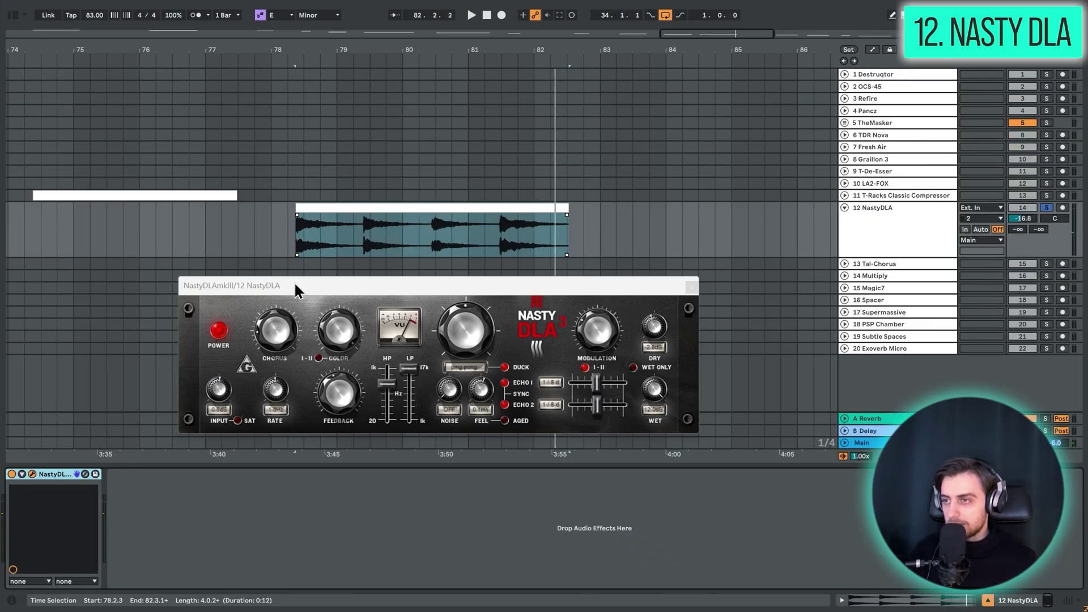
key(space)
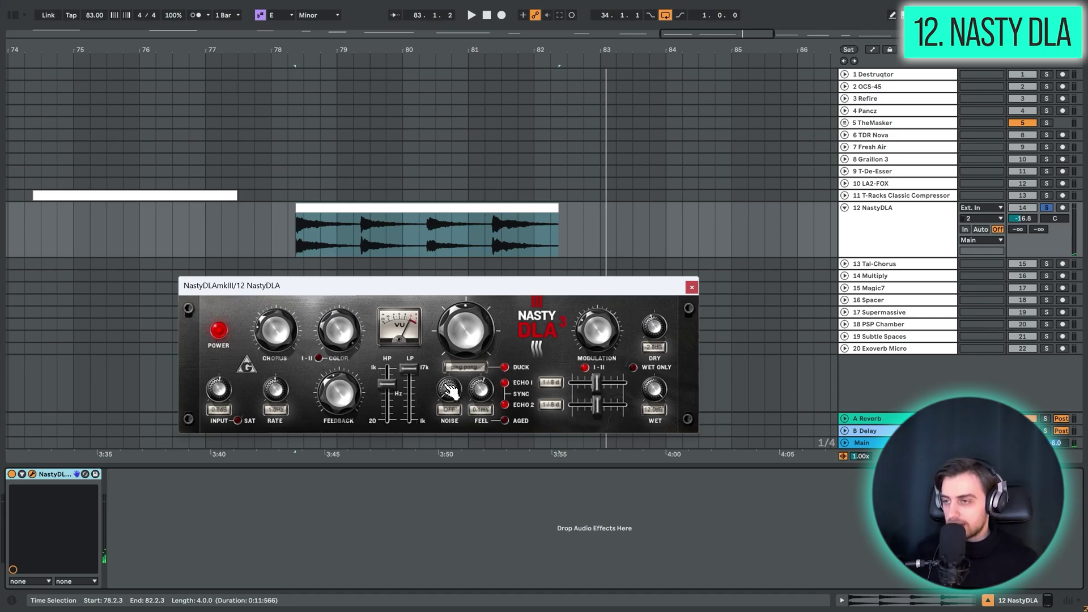
- Close NastyDLA and fold its track, and open TAL-Chorus-LX on the Tal-Chorus track with the clip before bar 87 selected
click(692, 288)
click(845, 207)
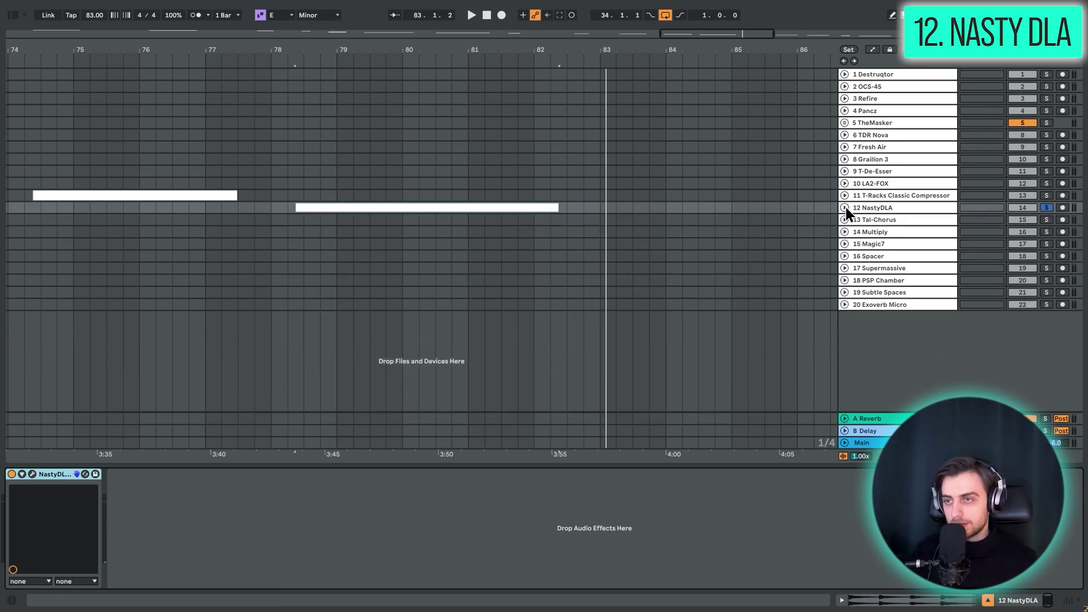
key(w)
click(844, 220)
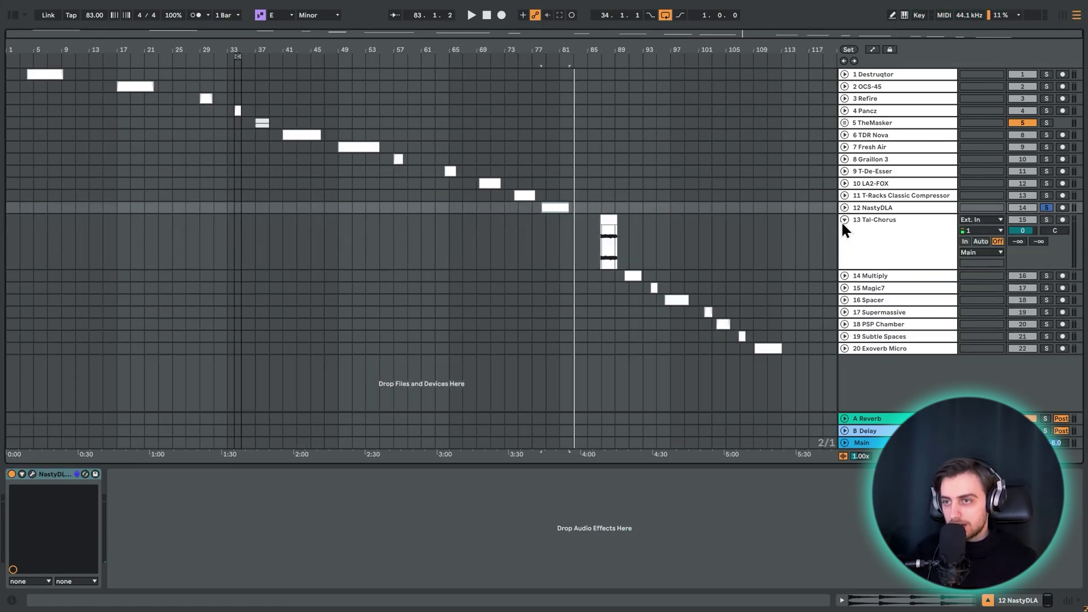
click(609, 219)
key(z)
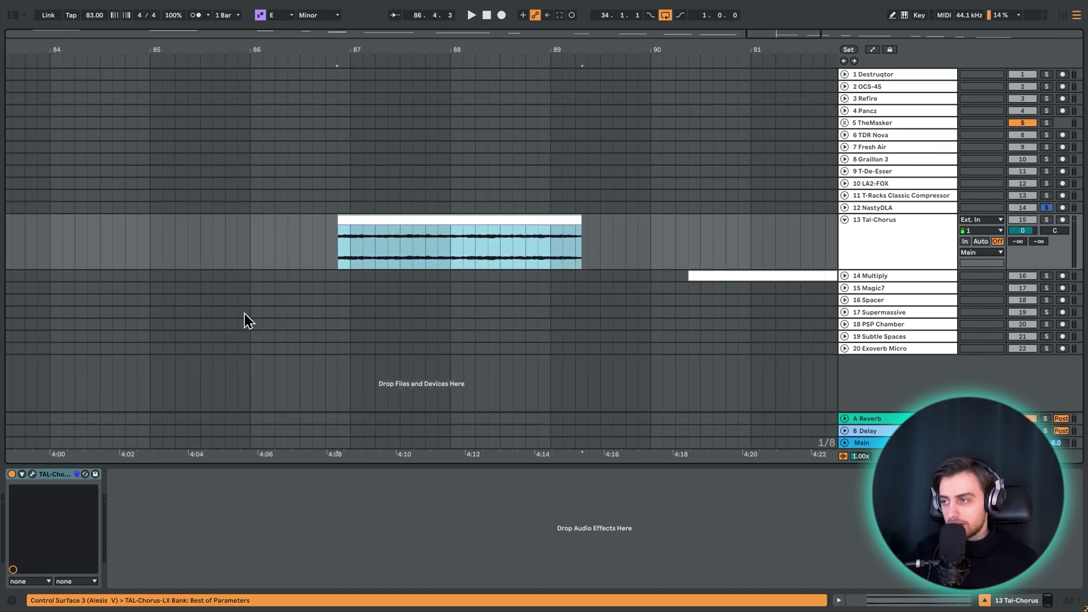
click(30, 475)
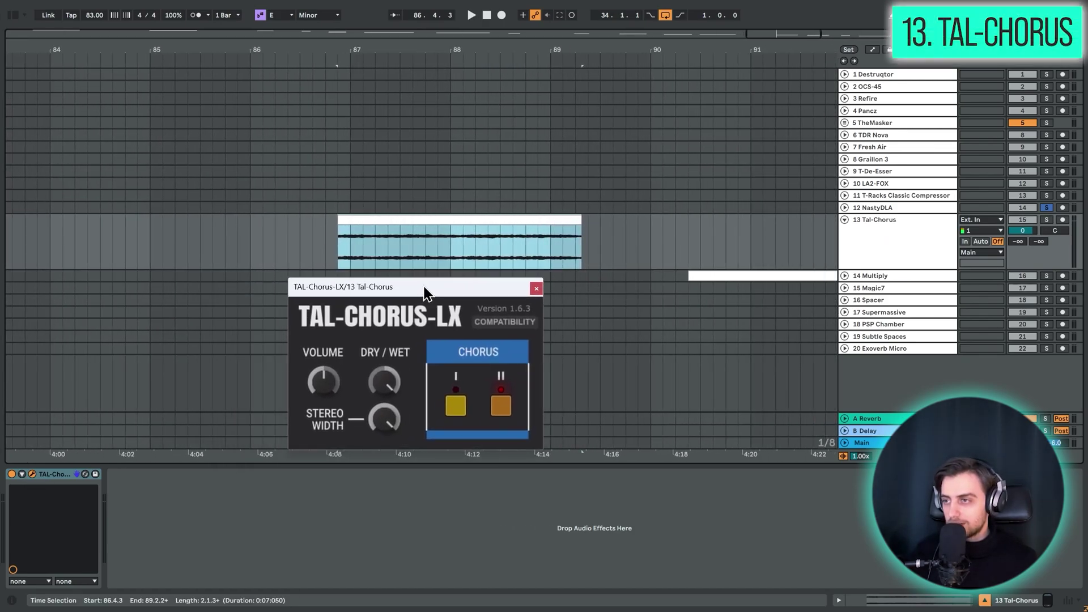
mouse_move(493, 50)
mouse_down()
mouse_move(461, 68)
mouse_move(508, 50)
mouse_up()
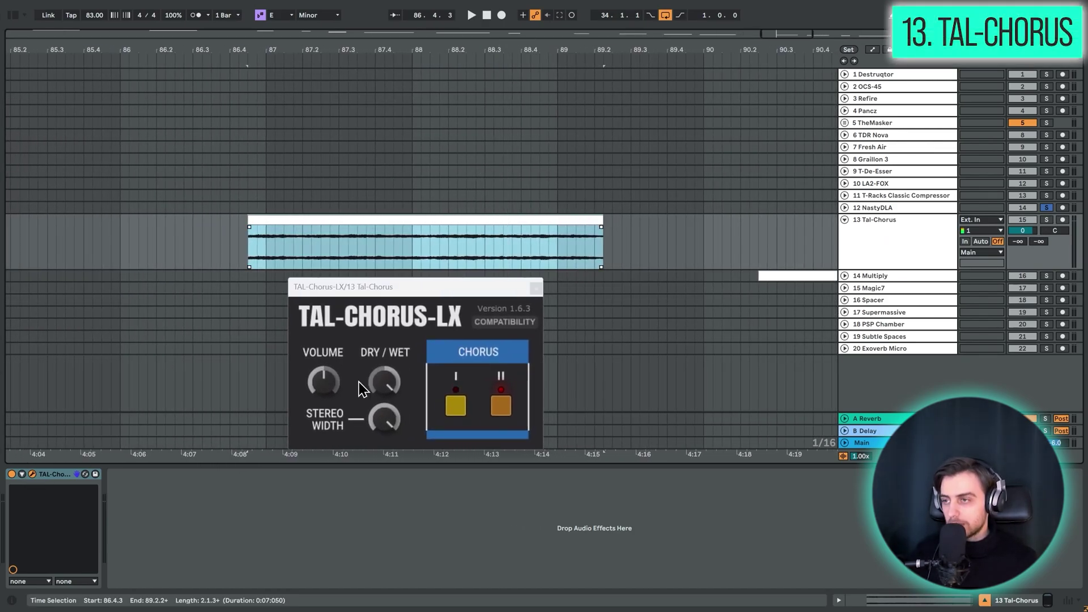
click(369, 290)
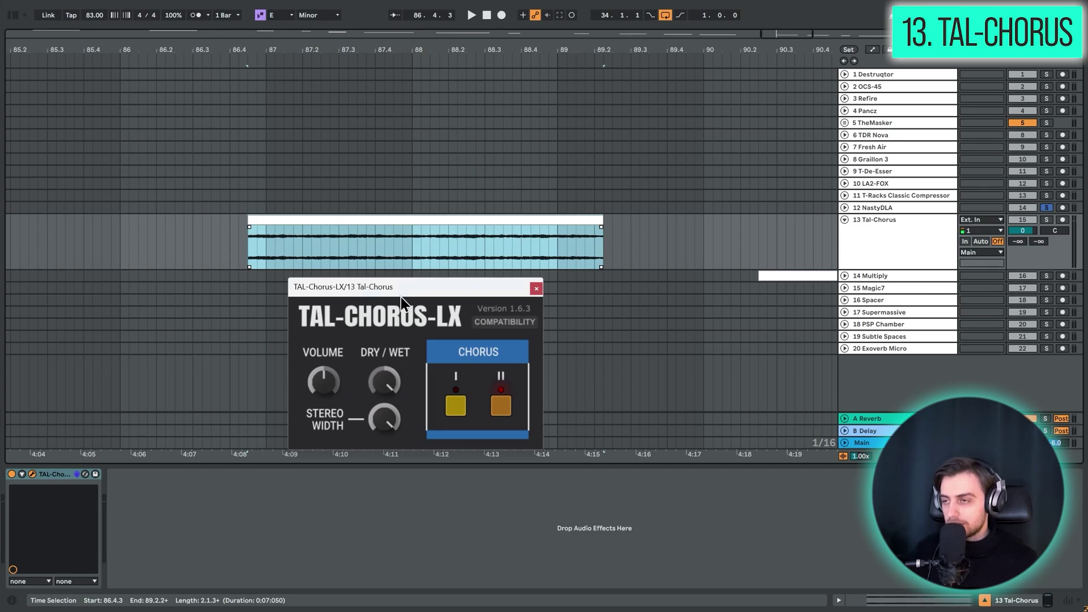
- Solo the Tal-Chorus track and audition its clip with the chorus disabled and enabled
click(229, 253)
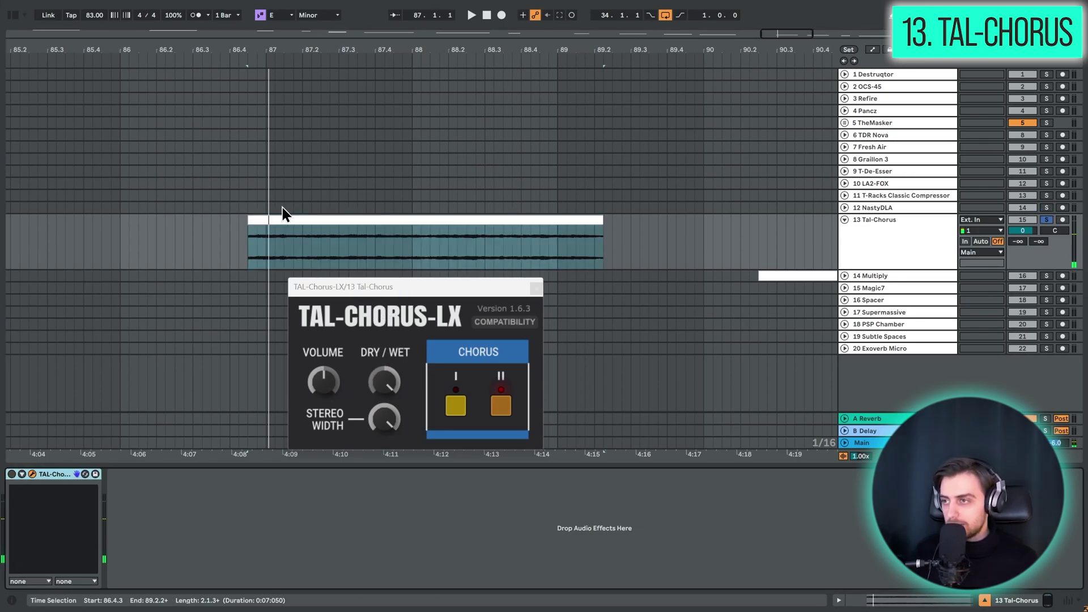
key(space)
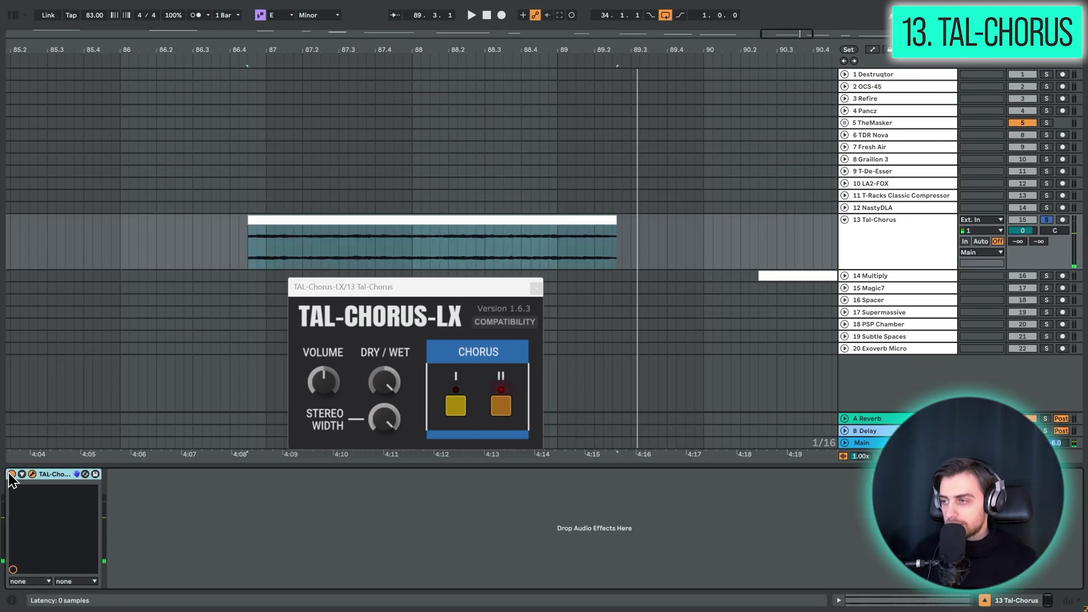
click(359, 218)
key(space)
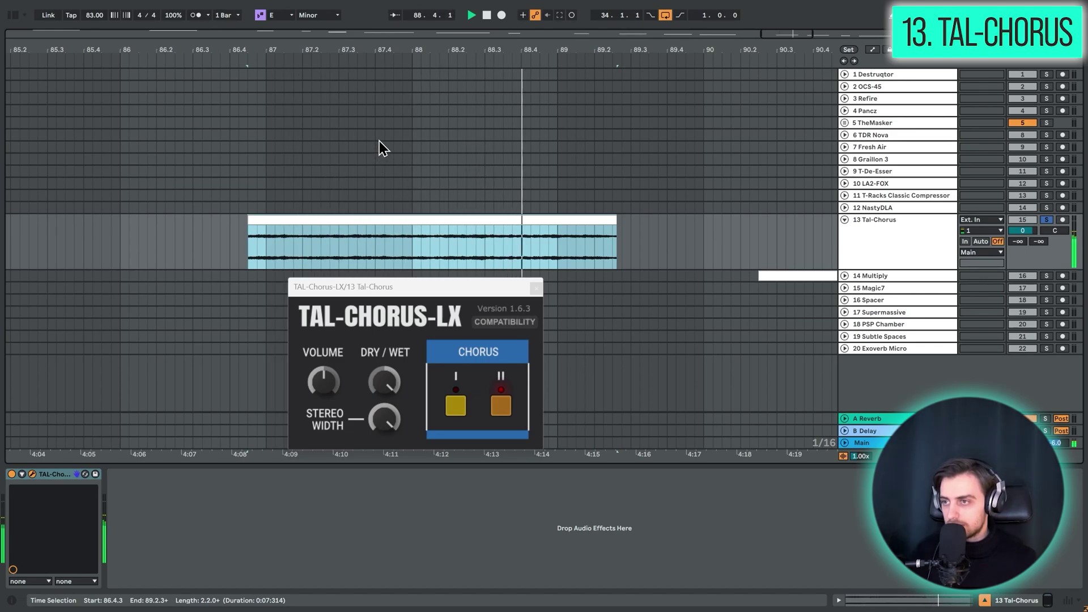
key(space)
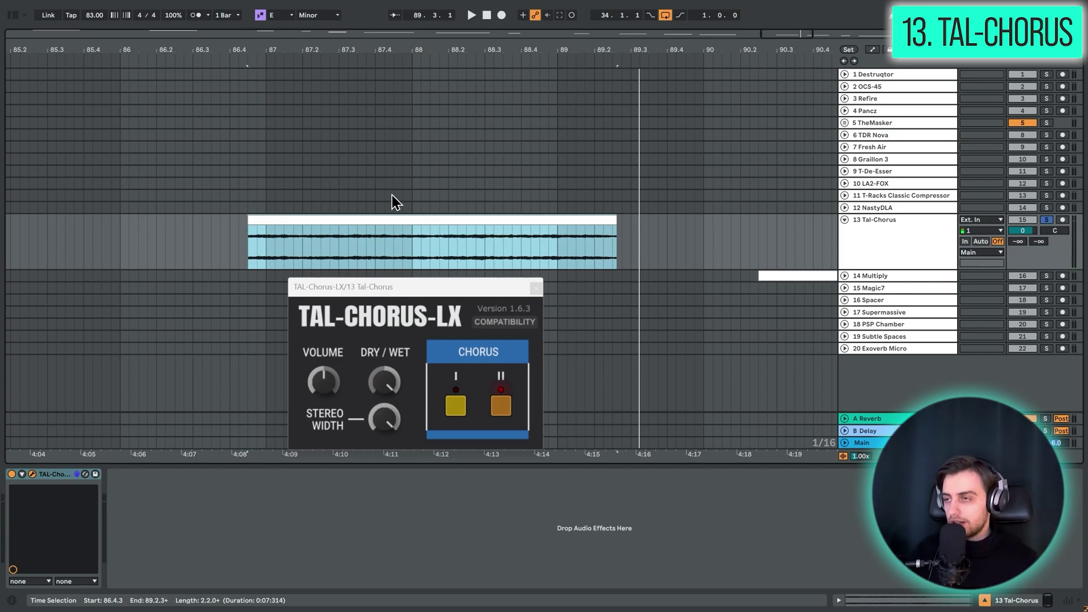
- Close TAL-Chorus-LX, and open Acon Digital Multiply below the selected clip at bar 90 on the Multiply track
click(535, 291)
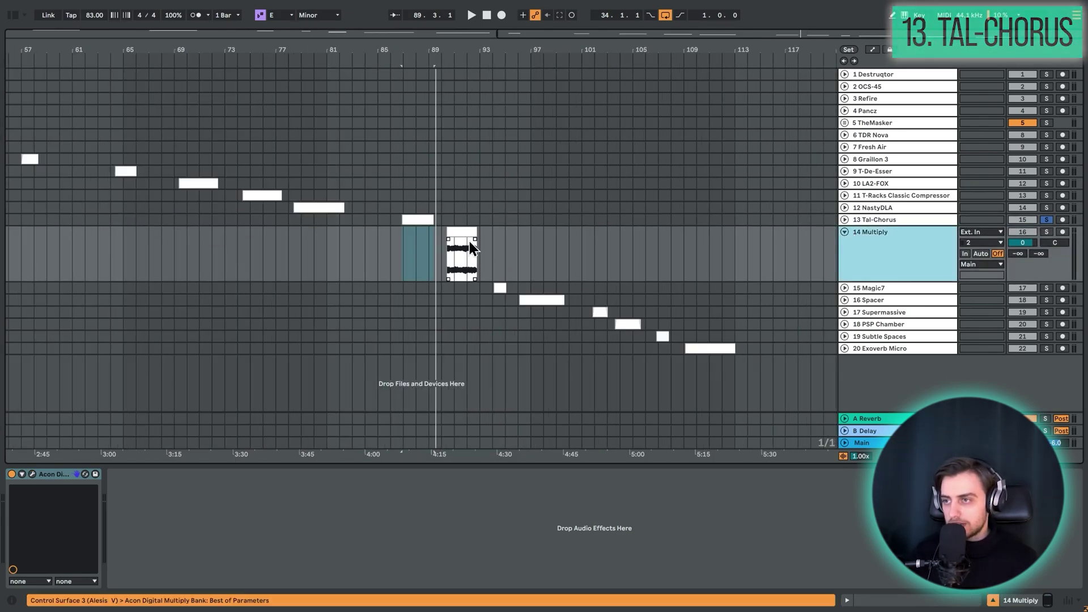
click(470, 234)
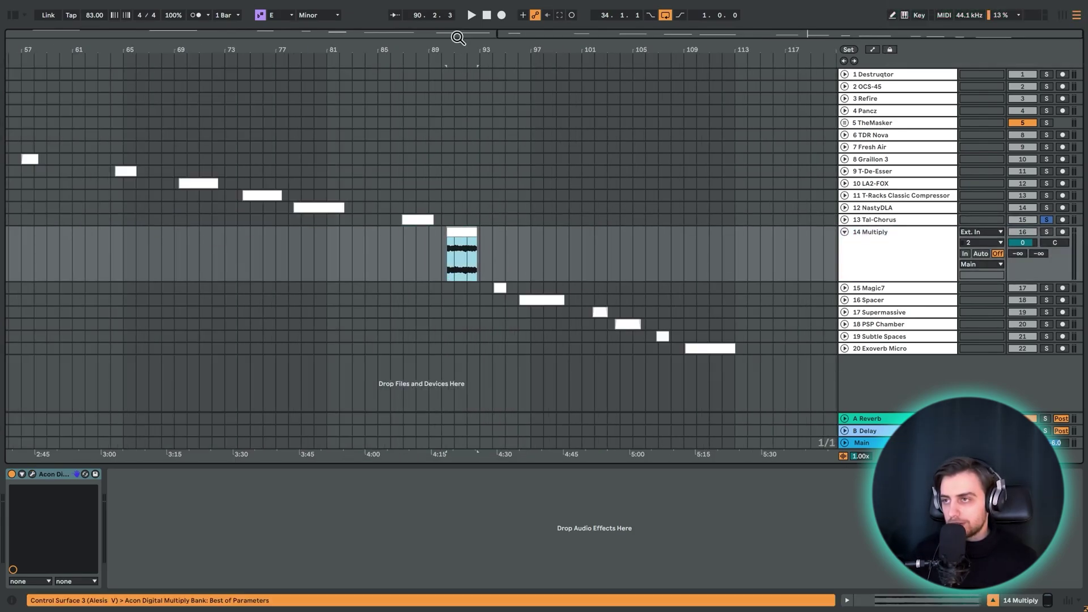
key(z)
click(32, 474)
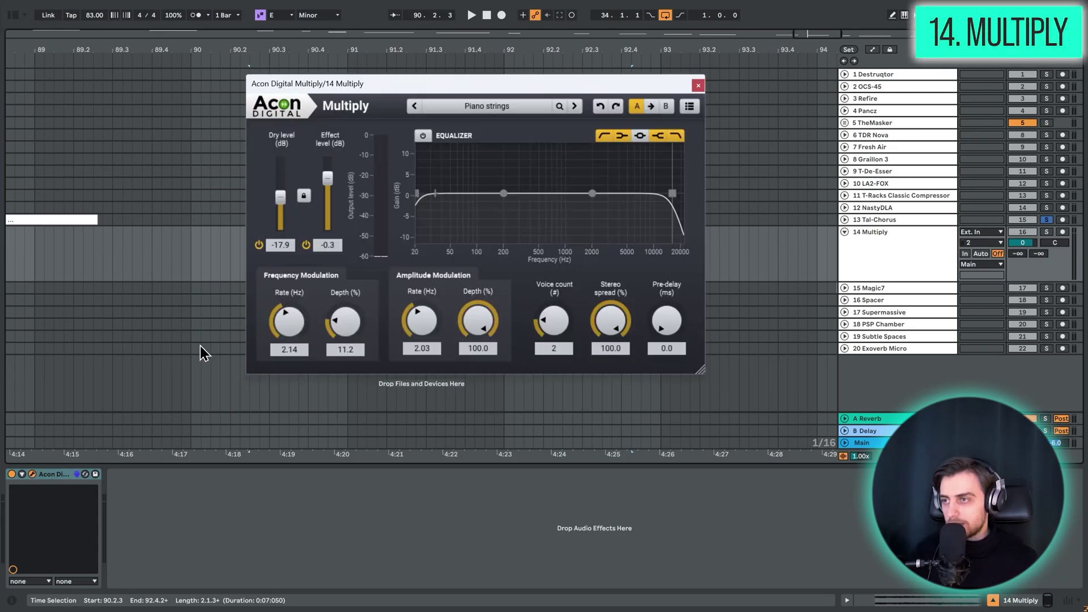
drag(410, 86, 378, 293)
- Solo the Multiply track and audition its clip with the plug-in disabled and enabled
click(1047, 232)
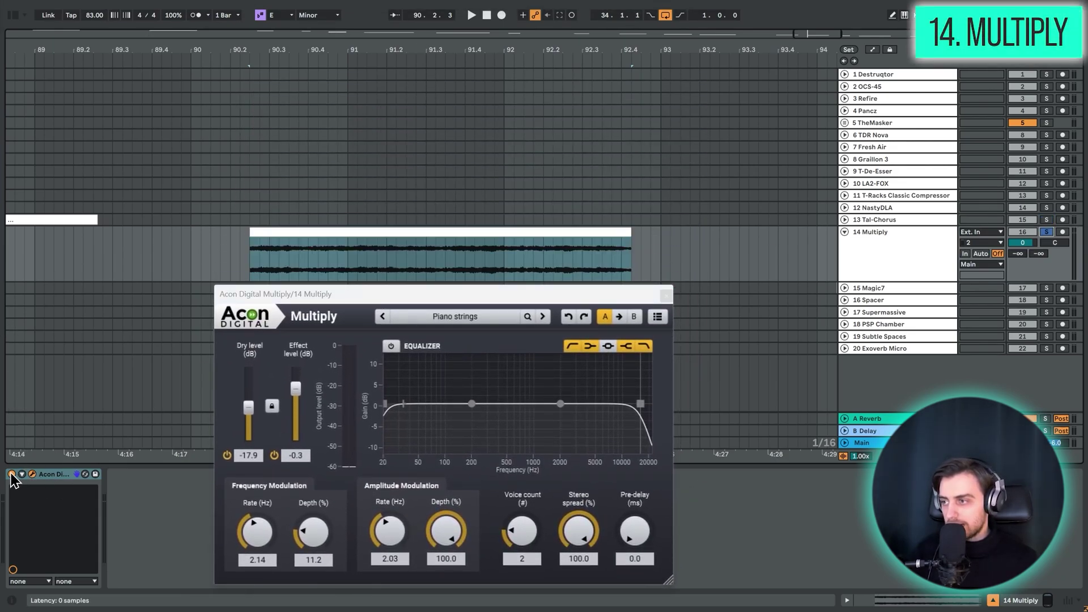
click(380, 279)
key(space)
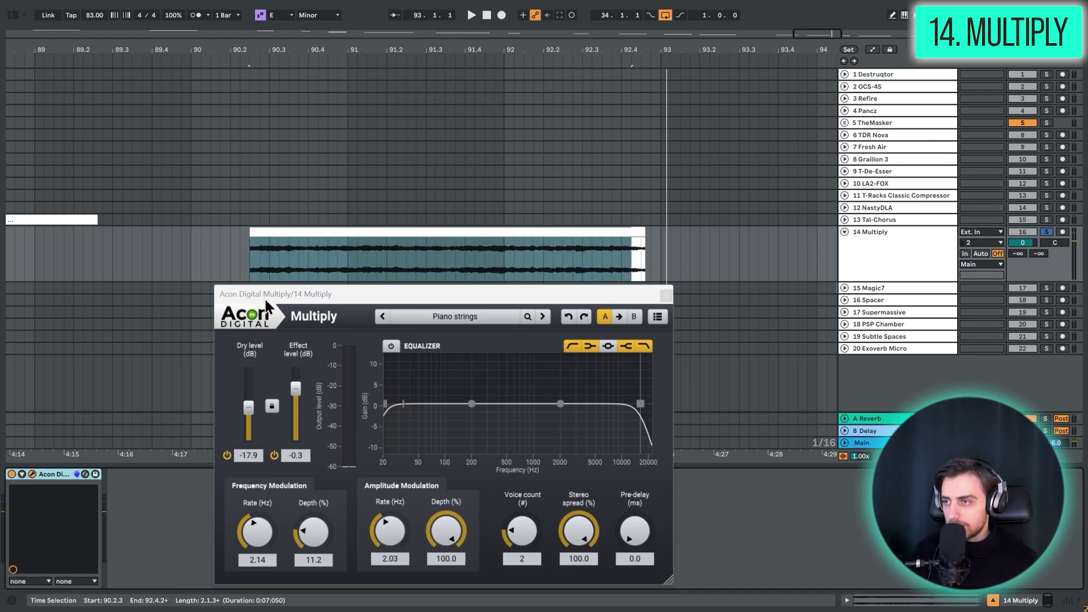
click(271, 296)
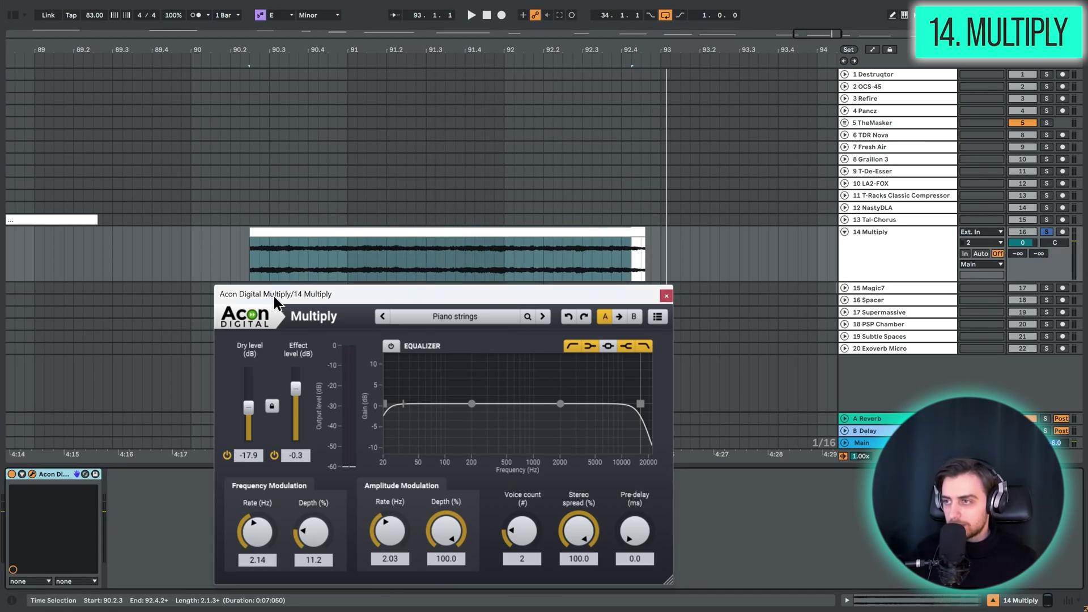
key(space)
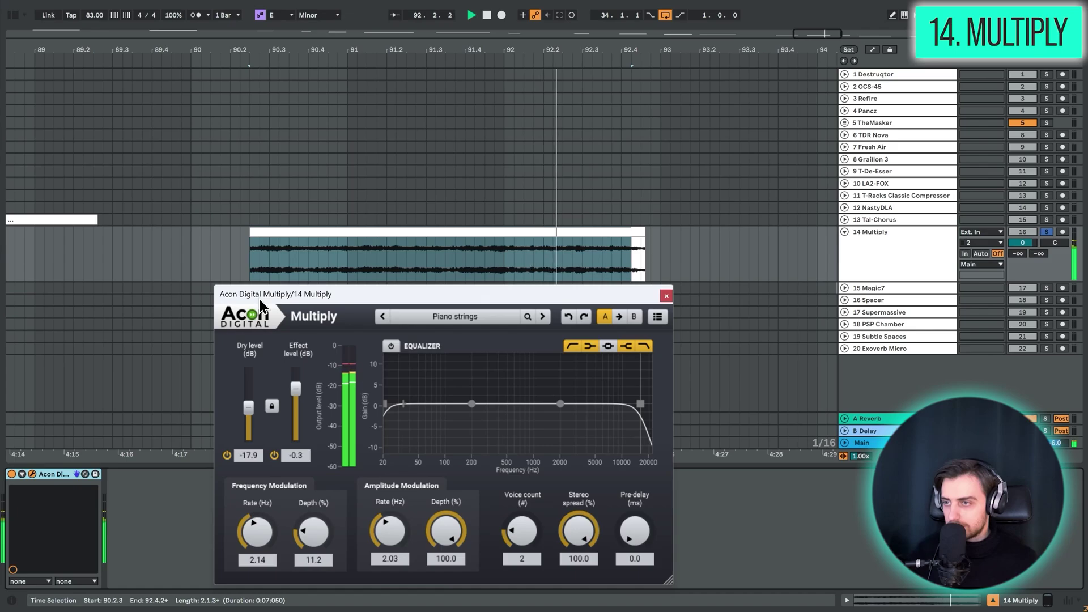
- Audition Multiply with voice count 6, frequency modulation rate 5.36 Hz and amplitude modulation rate 6.78 Hz, and view its factory presets
key(space)
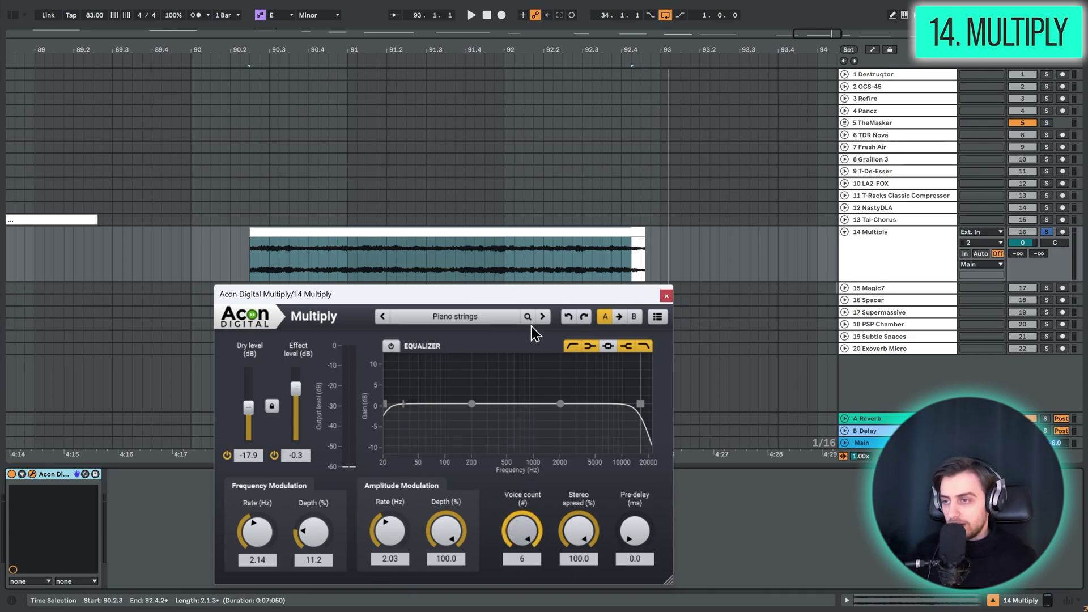
key(space)
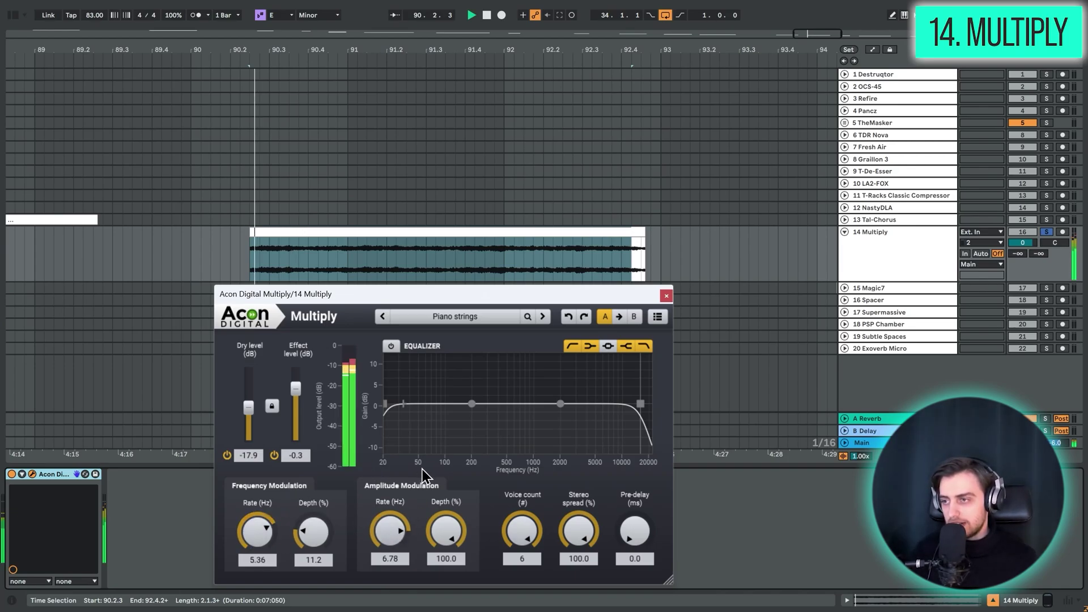
click(436, 317)
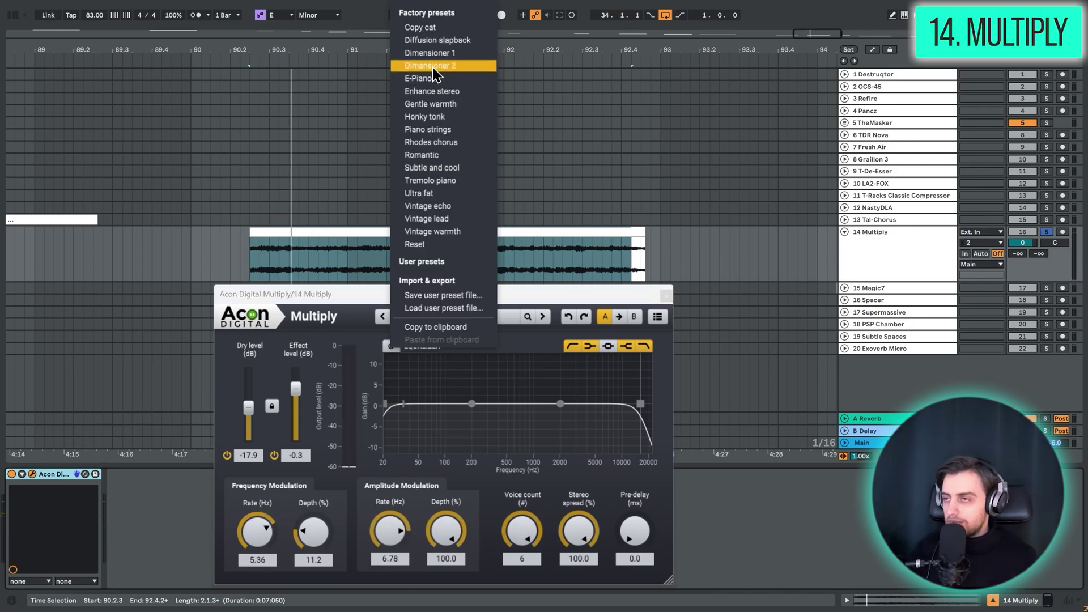
click(508, 320)
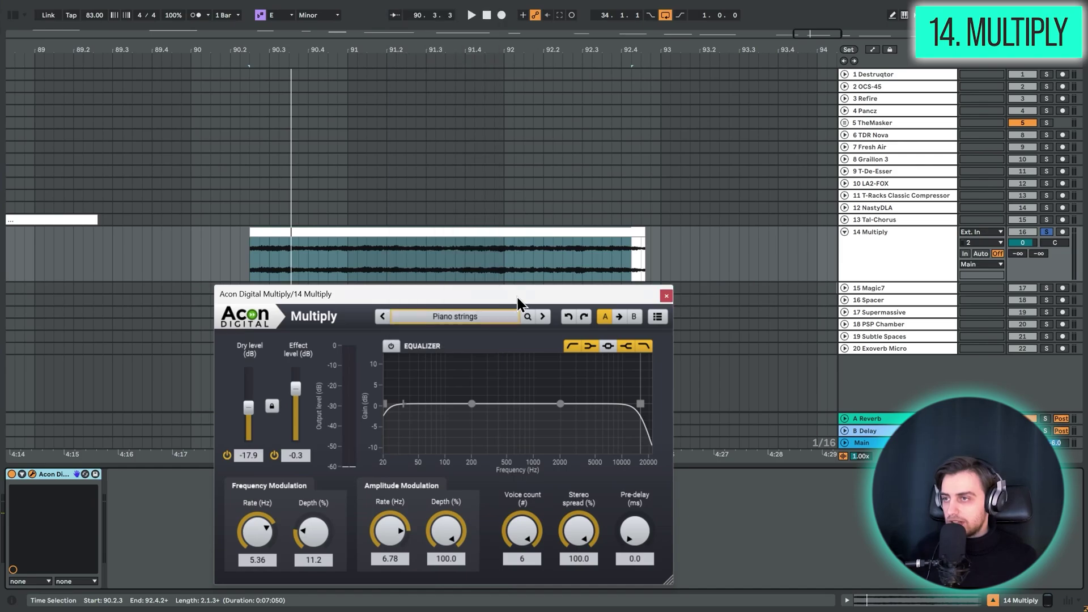
- Close Multiply, fold its track and unfold the Magic7 track
click(666, 296)
drag(475, 52, 222, 23)
click(863, 247)
click(845, 231)
click(856, 240)
click(844, 245)
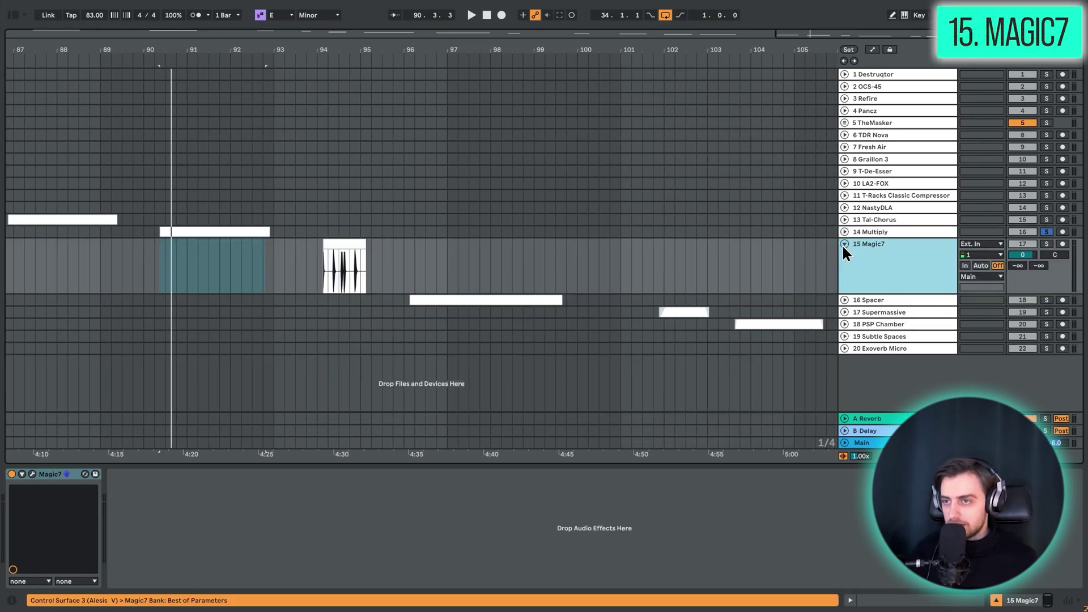
- Open Magic7 with the clip at bar 94 selected, and solo its track with the plug-in disabled
click(355, 238)
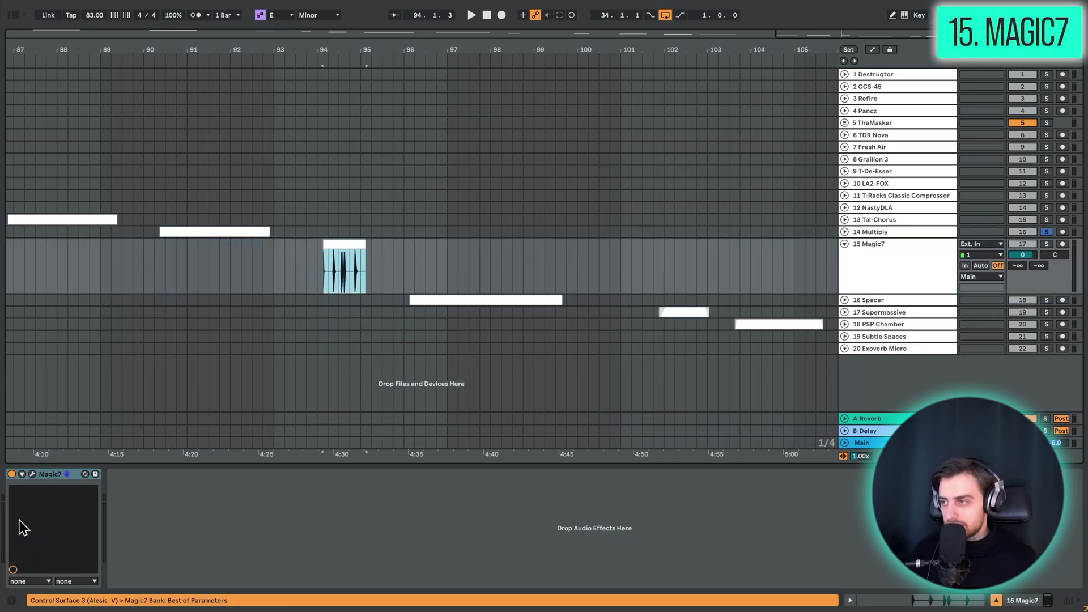
click(31, 474)
key(z)
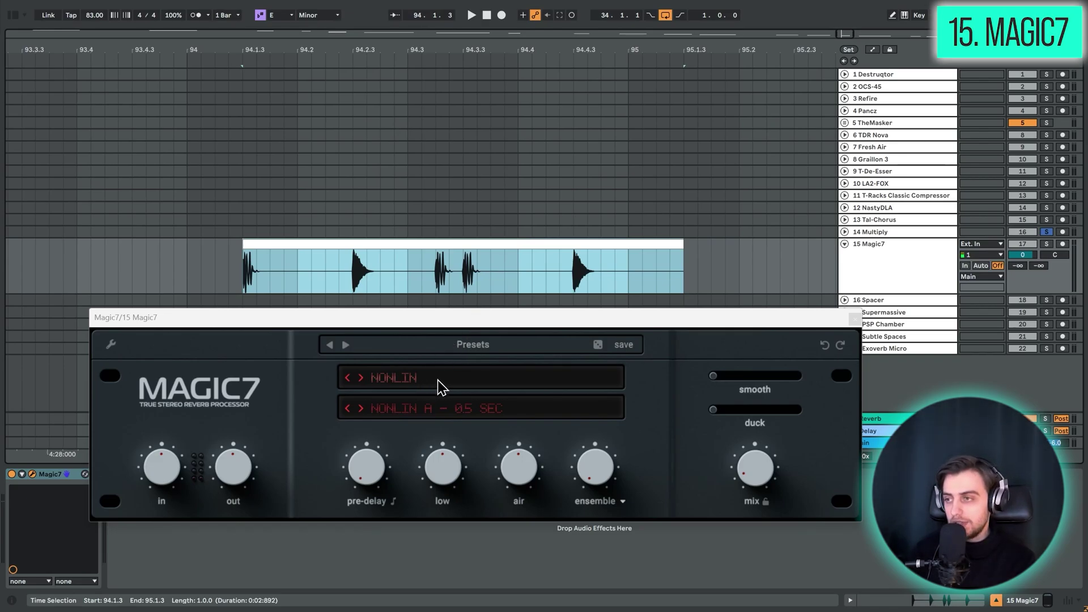
click(13, 479)
click(1046, 244)
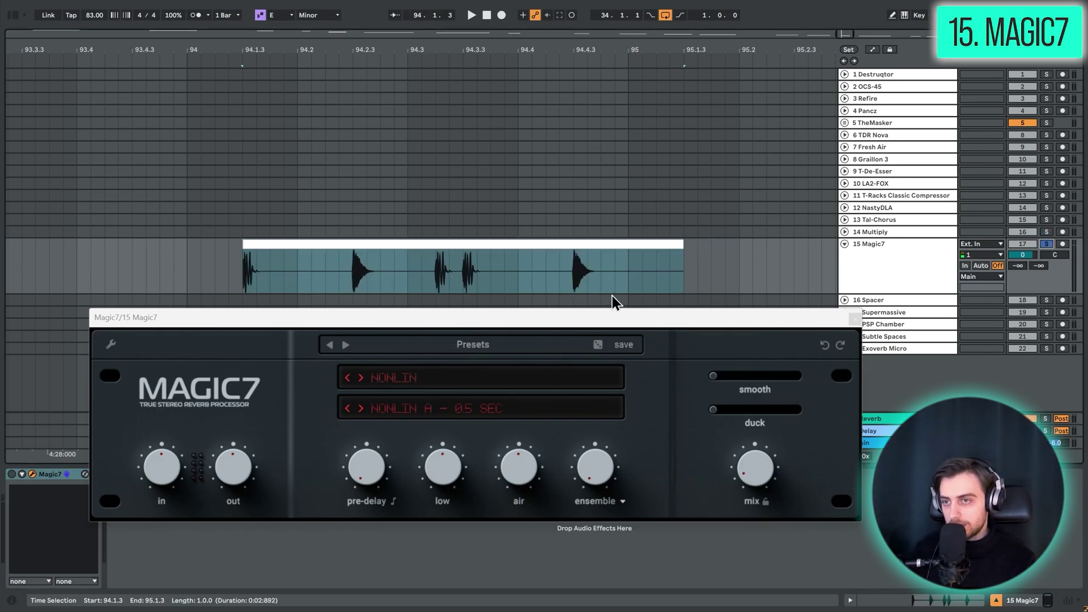
- Audition the Magic7 clip with the plug-in disabled and with it enabled
key(space)
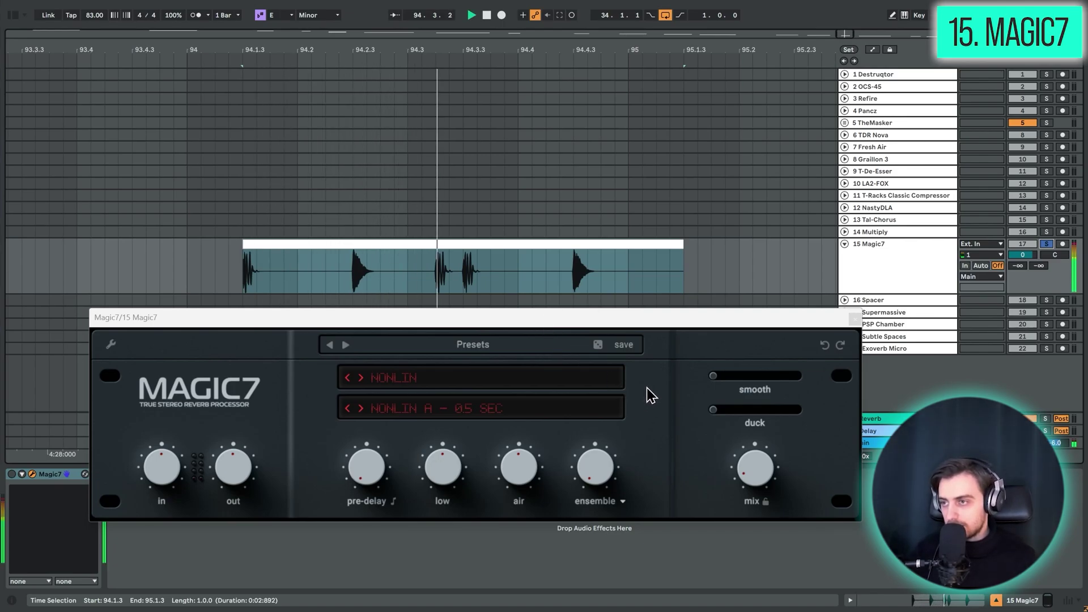
key(space)
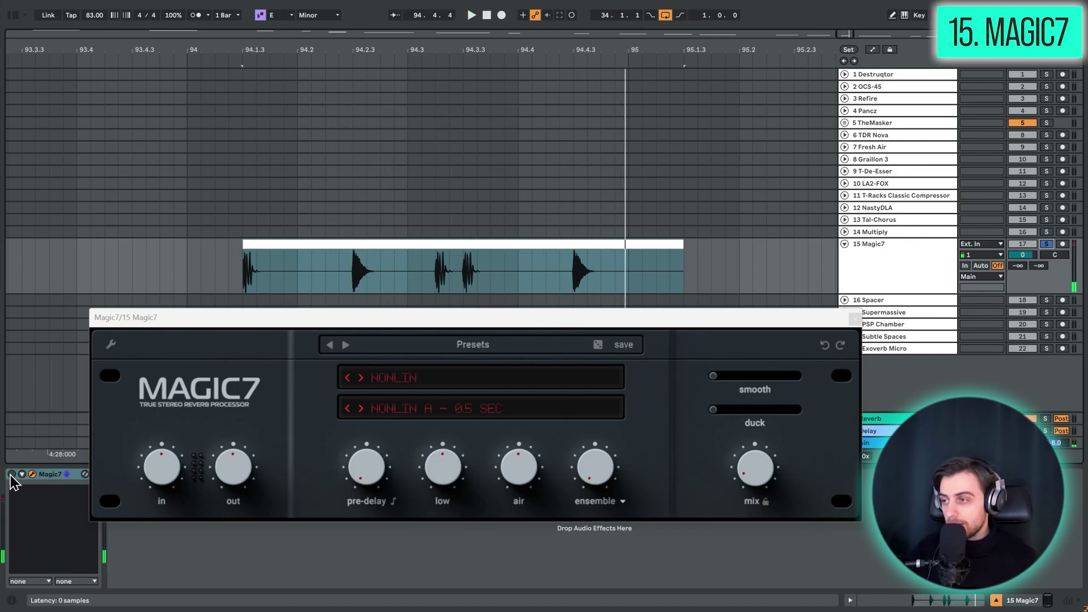
click(298, 246)
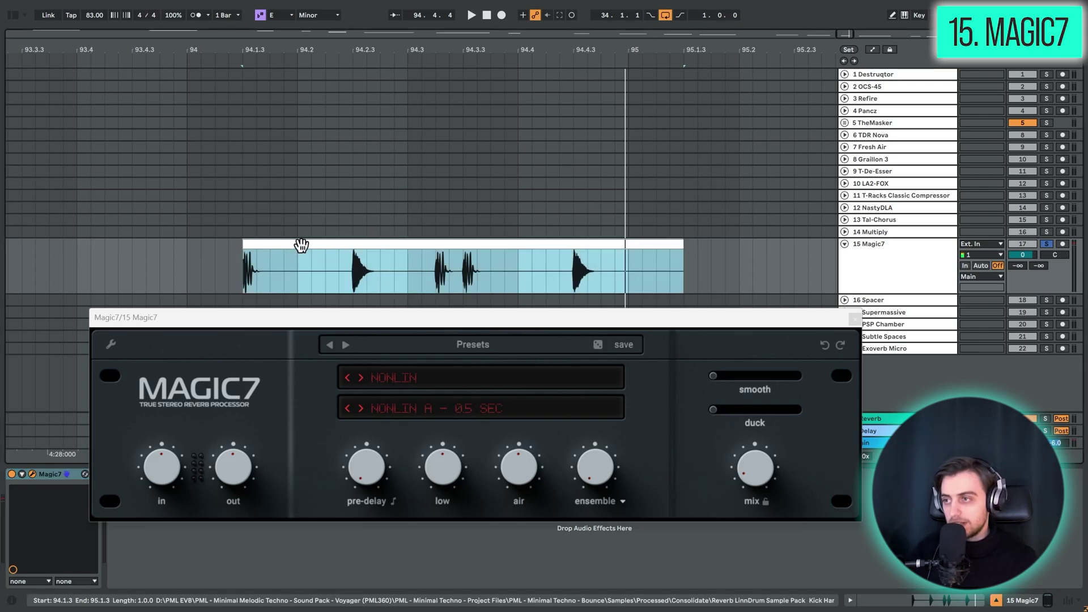
key(space)
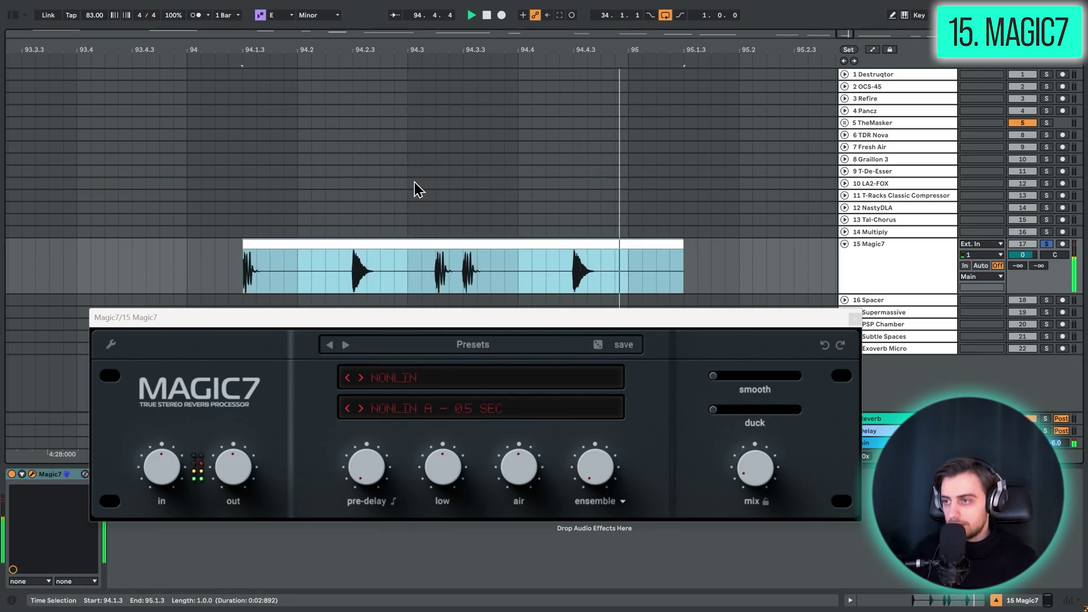
key(space)
- View Magic7's reverb categories and presets, and audition its NONLIN programs, setting the program to NONLIN F - 0.5 SEC
click(384, 378)
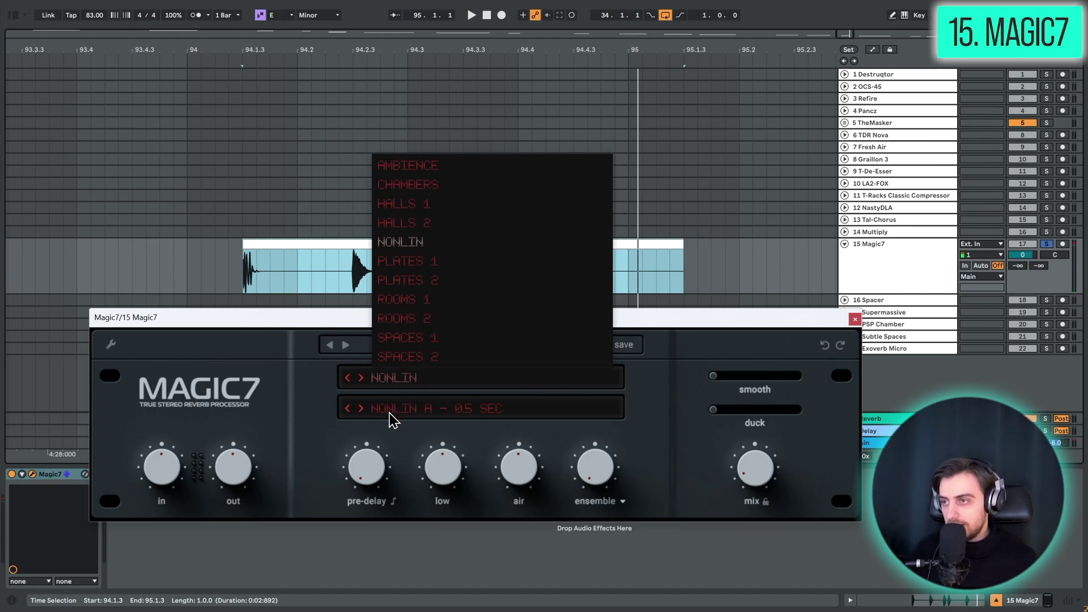
click(391, 413)
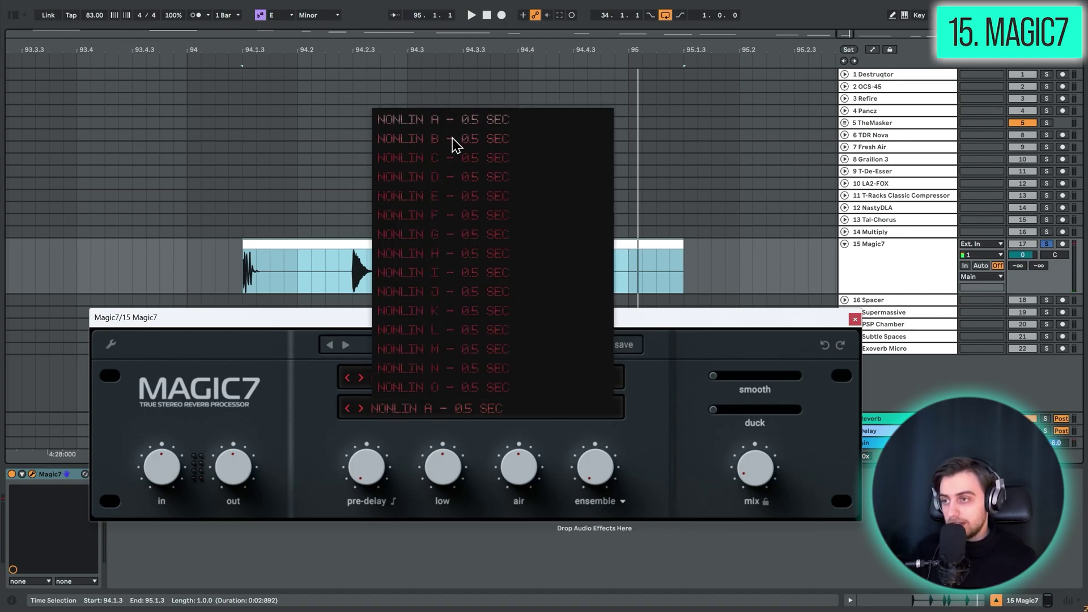
click(453, 144)
key(space)
click(361, 409)
click(360, 409)
click(360, 408)
click(361, 409)
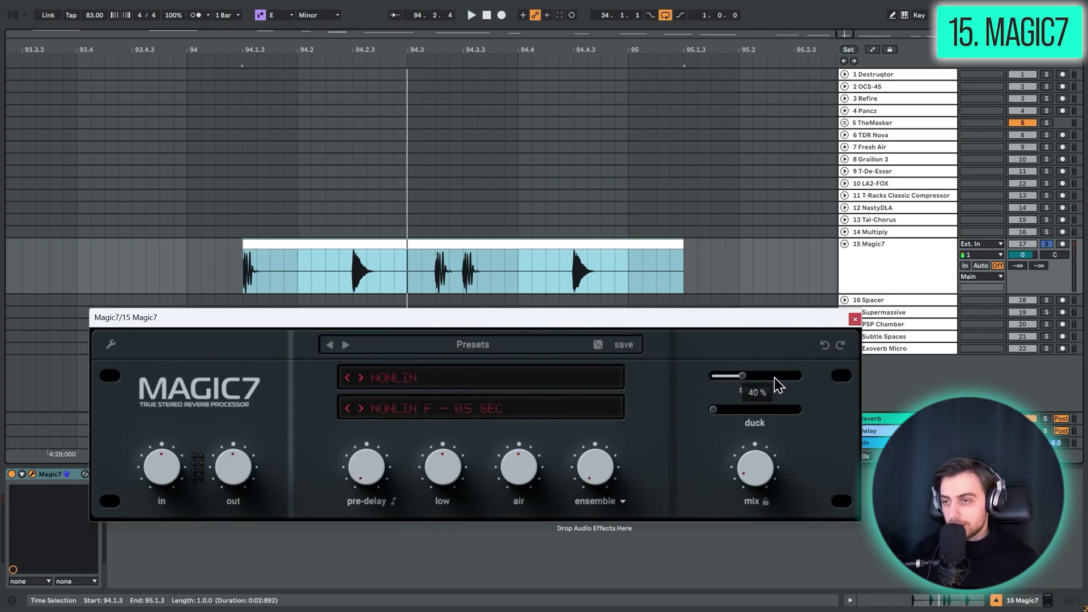
click(469, 346)
click(469, 346)
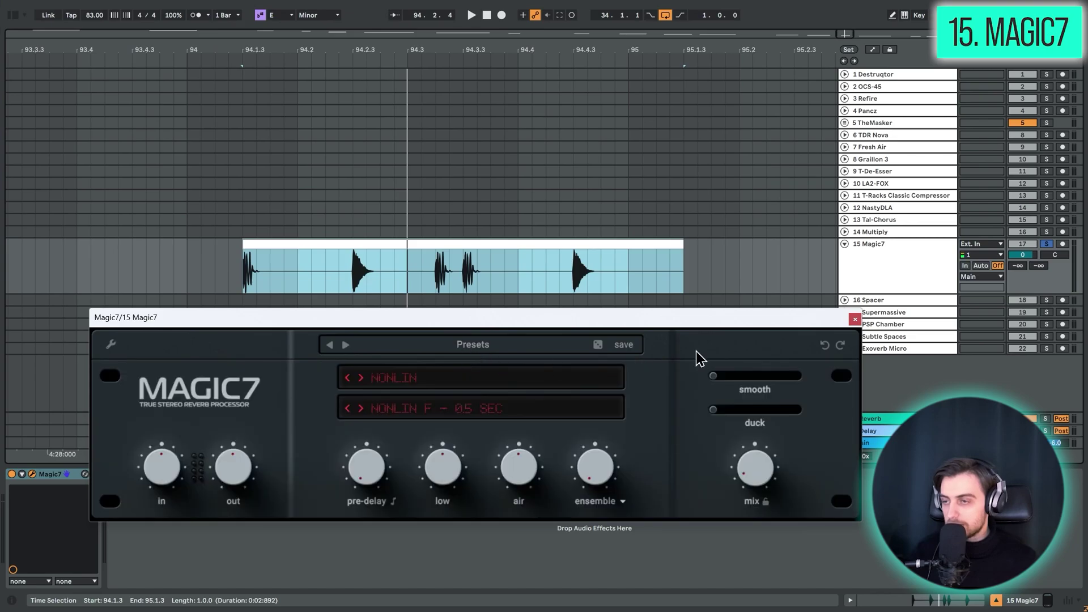
- Close Magic7, fold its track and open Spacer on its soloed track with the clip at bar 96 selected
click(855, 320)
click(844, 243)
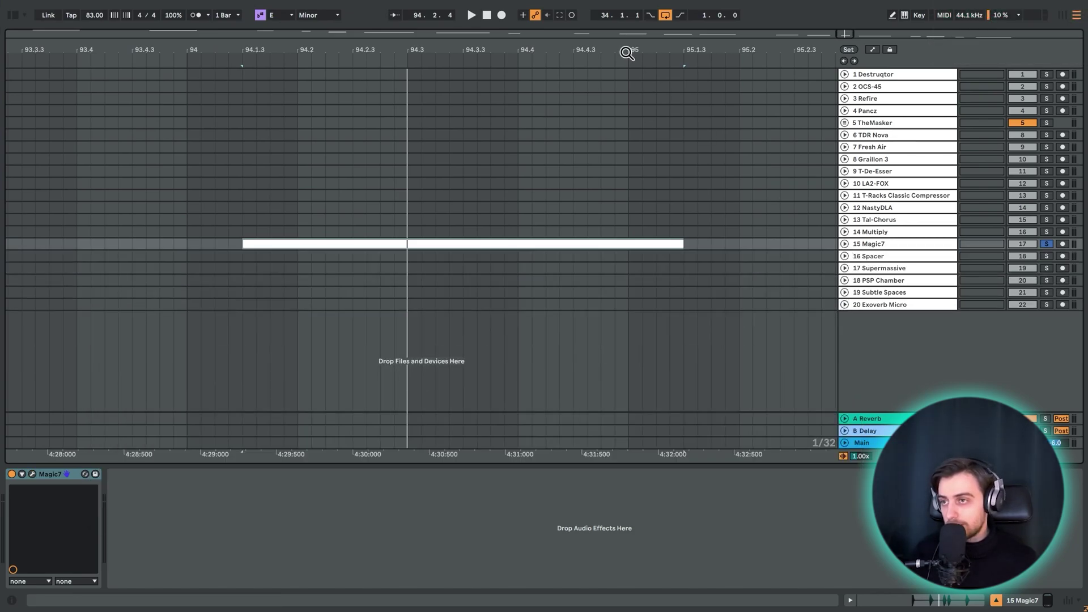
drag(627, 53, 627, 20)
drag(769, 48, 626, 85)
click(853, 259)
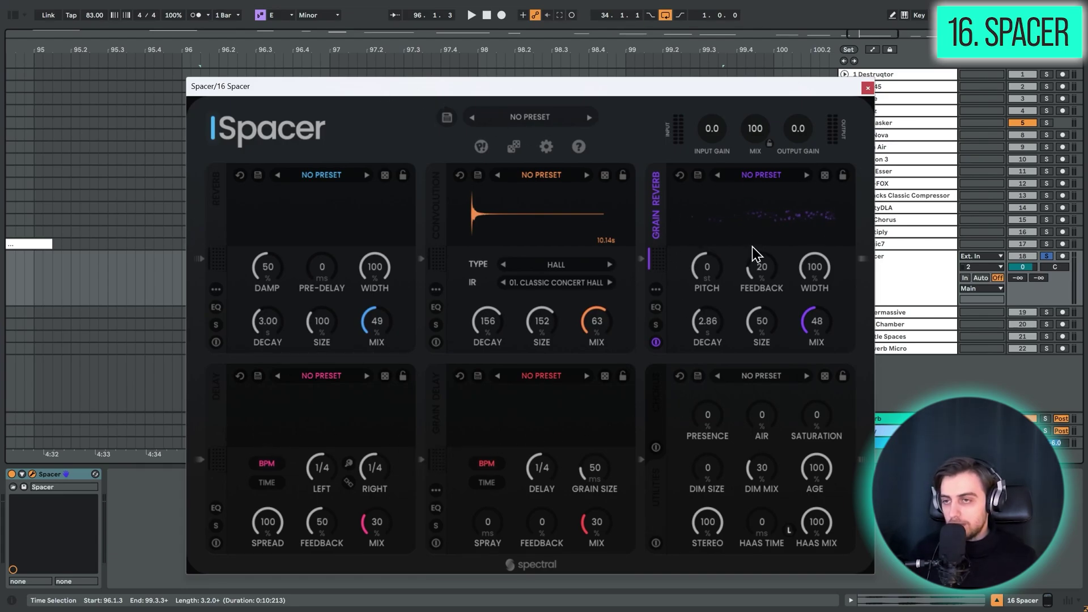
- Audition the Spacer clip with the plug-in disabled and with it enabled
drag(415, 101, 385, 436)
click(303, 276)
click(309, 253)
key(space)
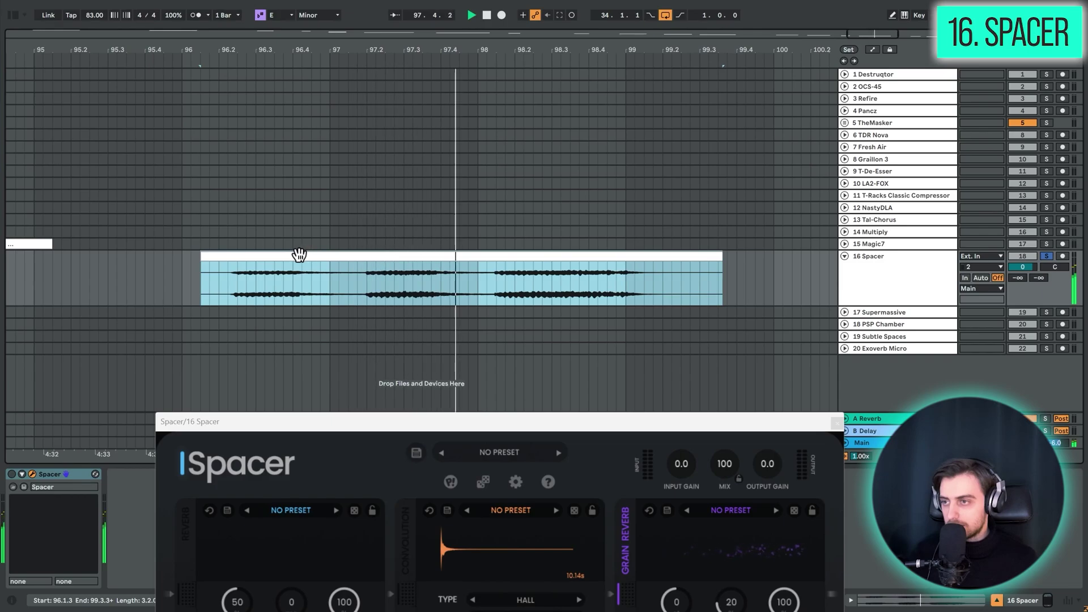
key(space)
click(12, 474)
key(space)
- Set Spacer's Grain Reverb mix to 57% and decay to 11.7 during playback, and view the factory presets
drag(301, 423, 284, 81)
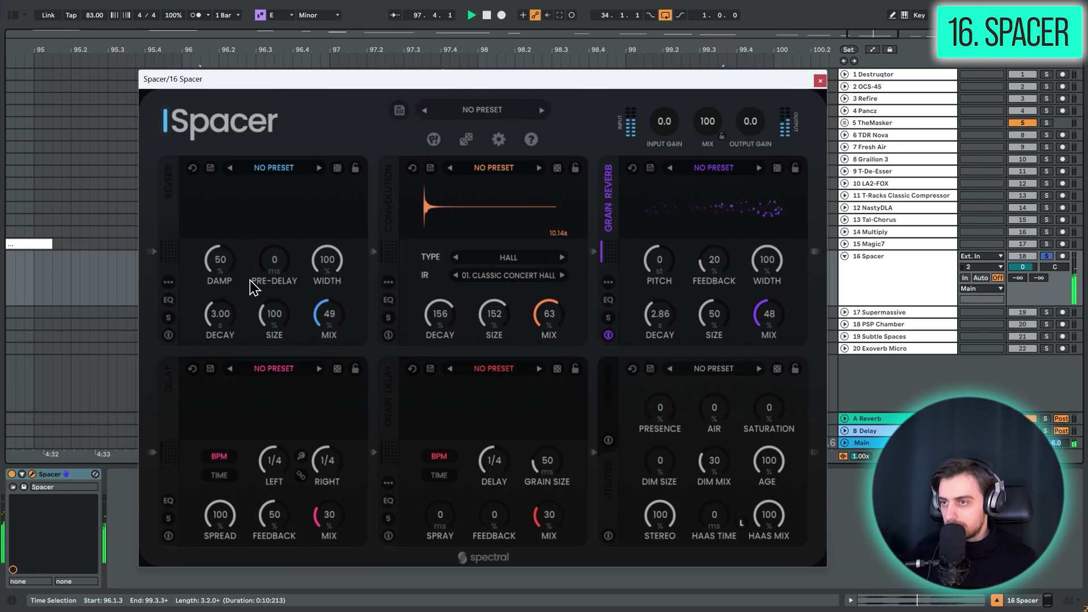
drag(775, 322, 774, 312)
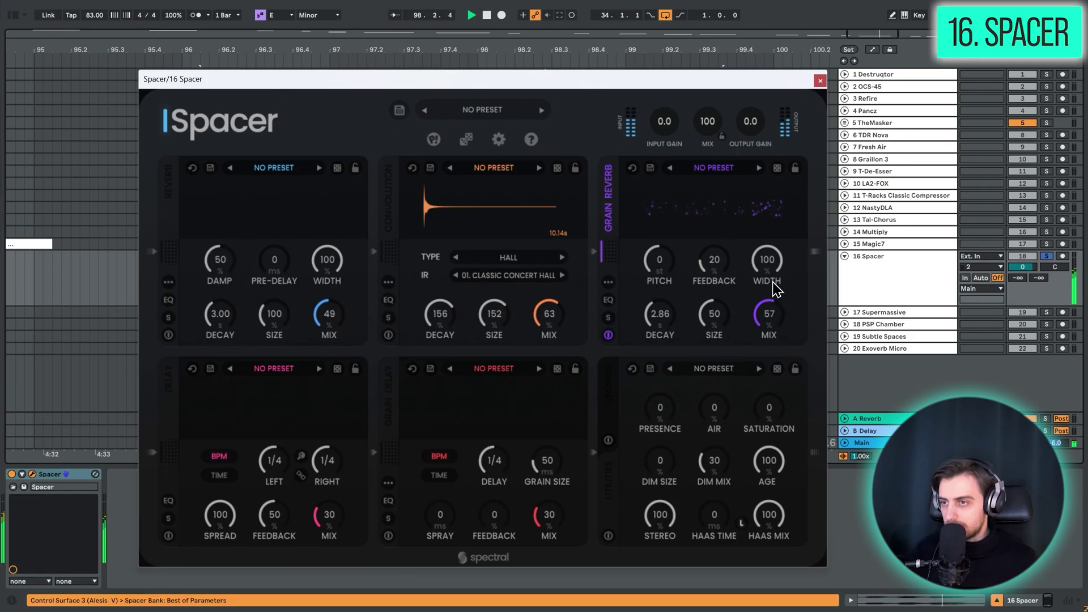
drag(661, 322, 669, 296)
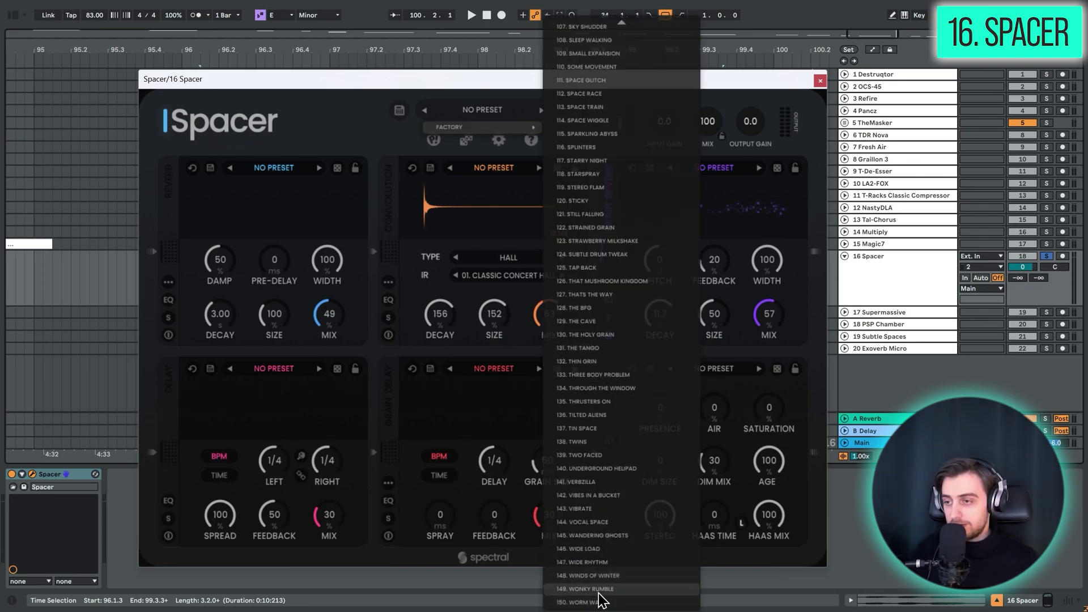
click(344, 116)
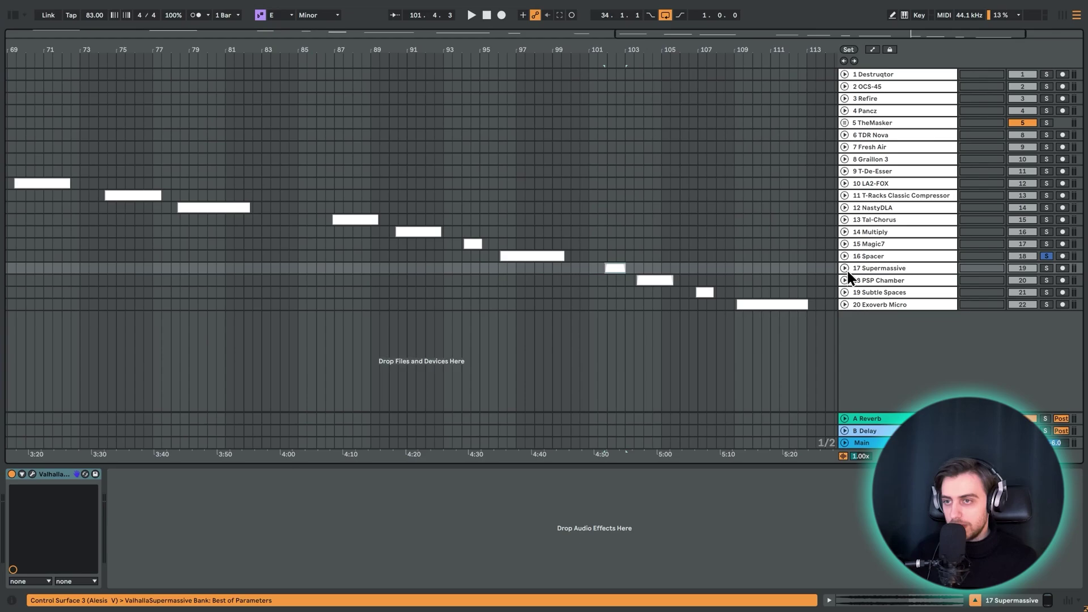
- Unfold the Supermassive track in place of Spacer, open its plug-in with the clip selected, and solo the track
click(844, 269)
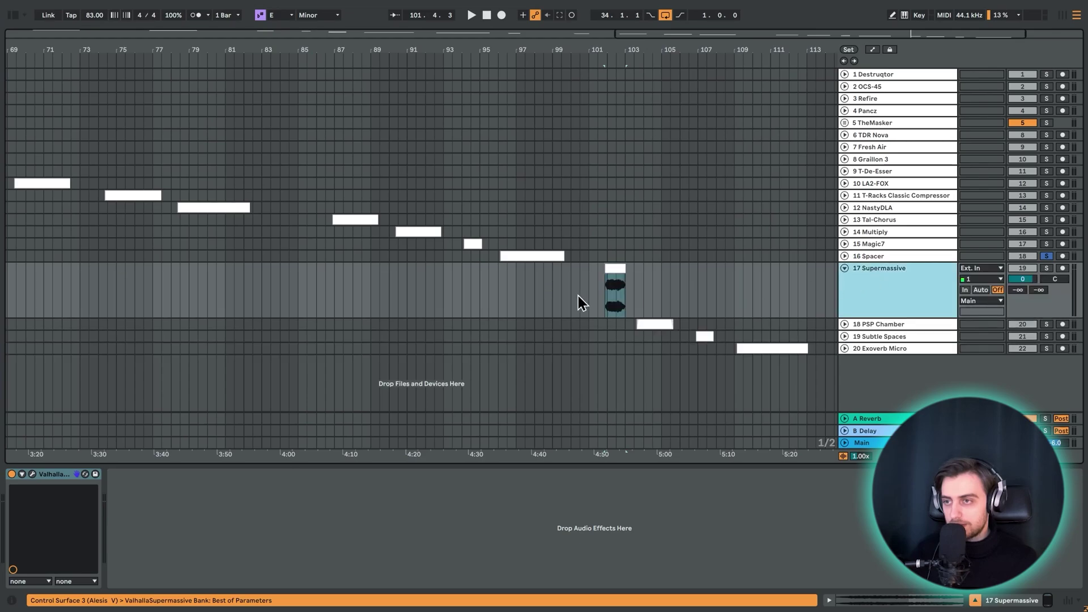
click(615, 269)
click(623, 266)
click(32, 474)
drag(613, 49, 692, 42)
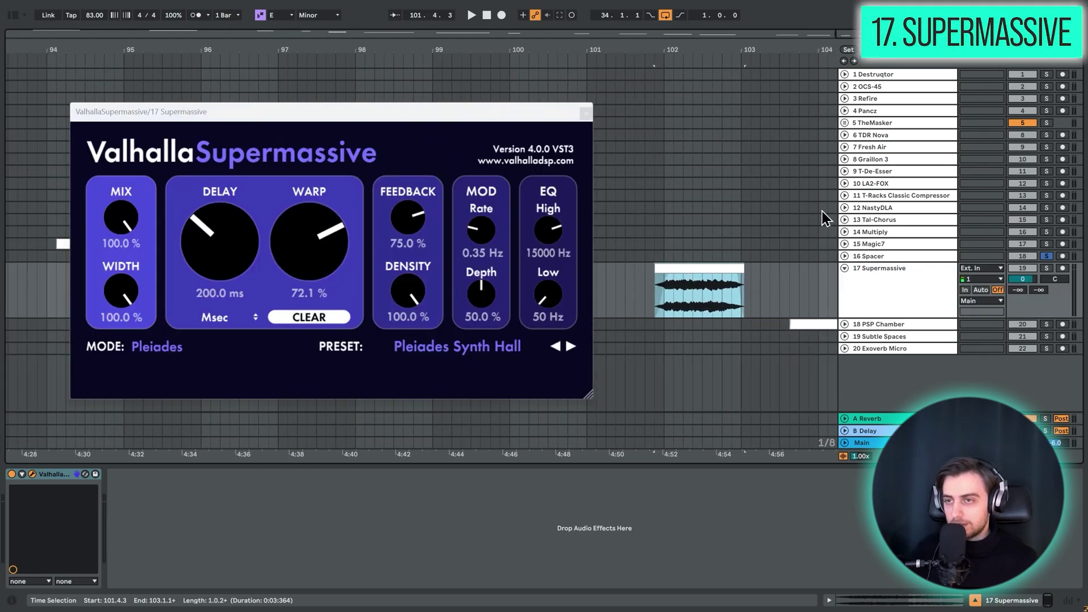
click(1047, 268)
- Audition the Supermassive clip with the plug-in disabled and with it enabled
click(677, 266)
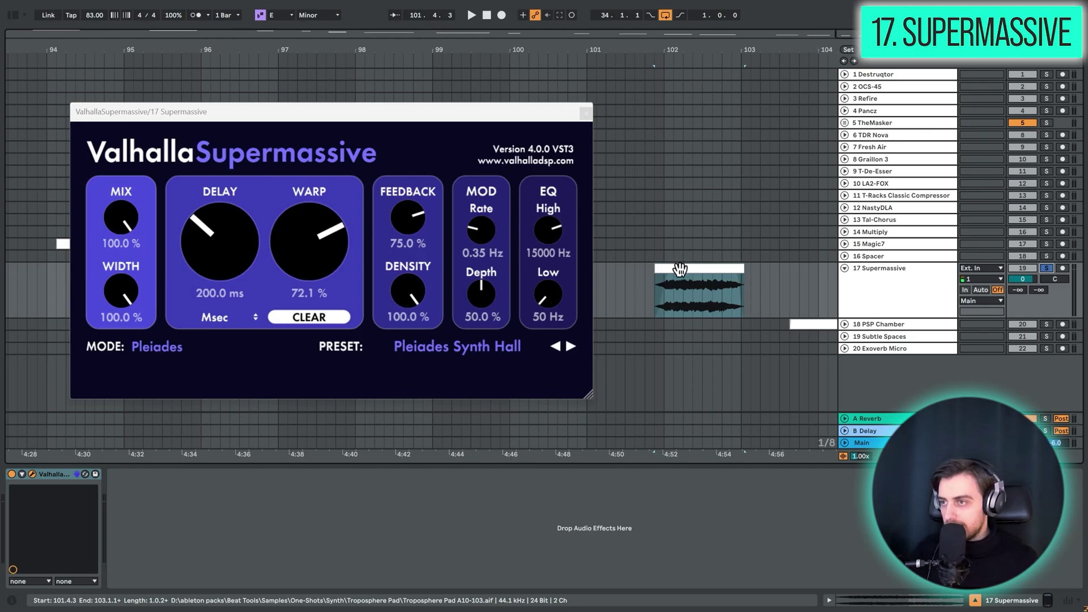
key(space)
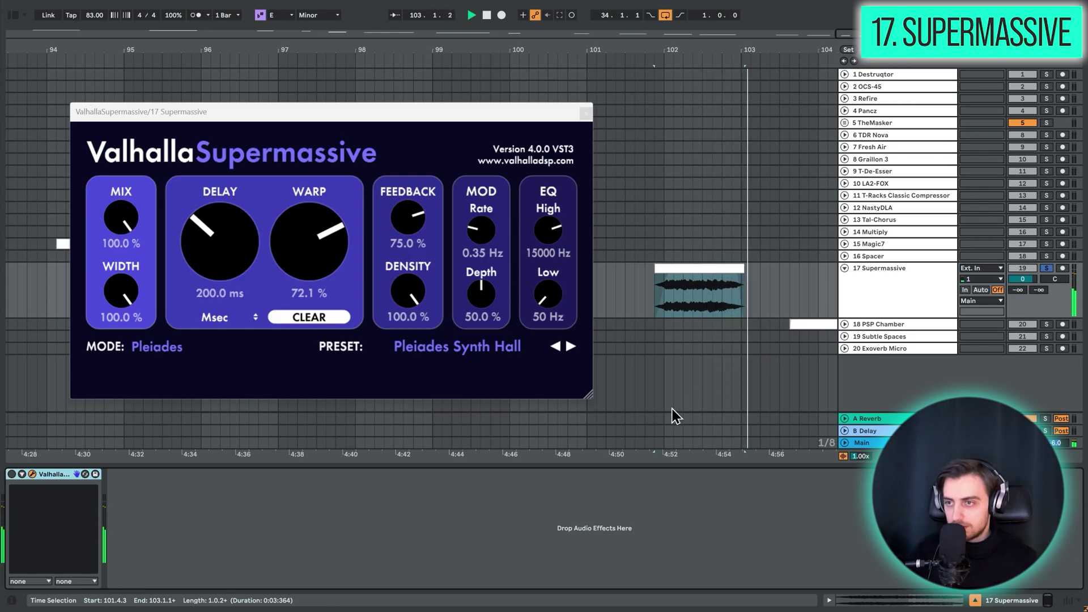
key(space)
click(11, 474)
key(space)
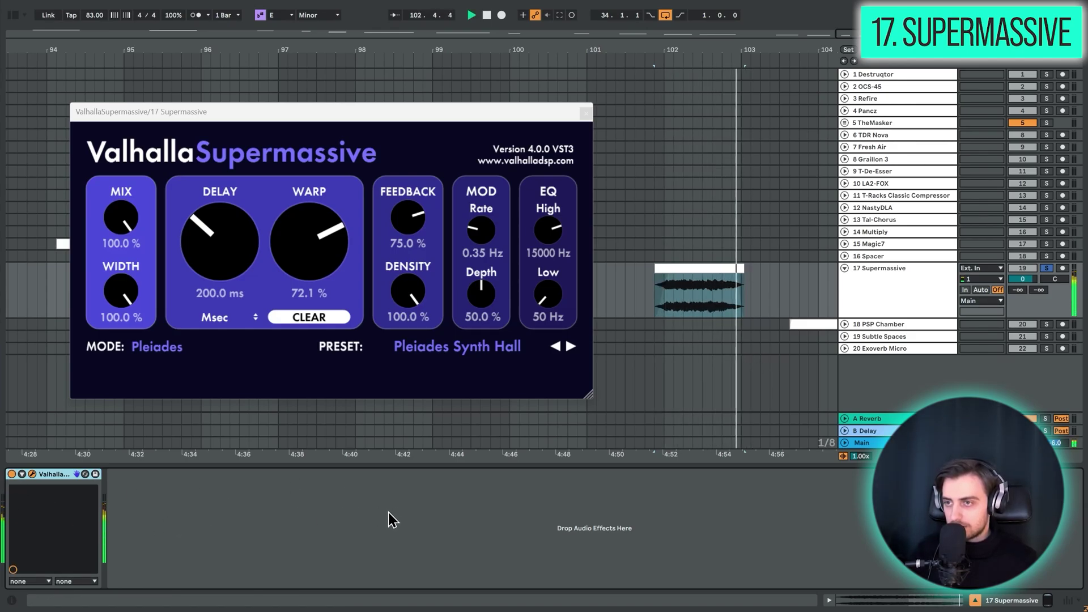
key(space)
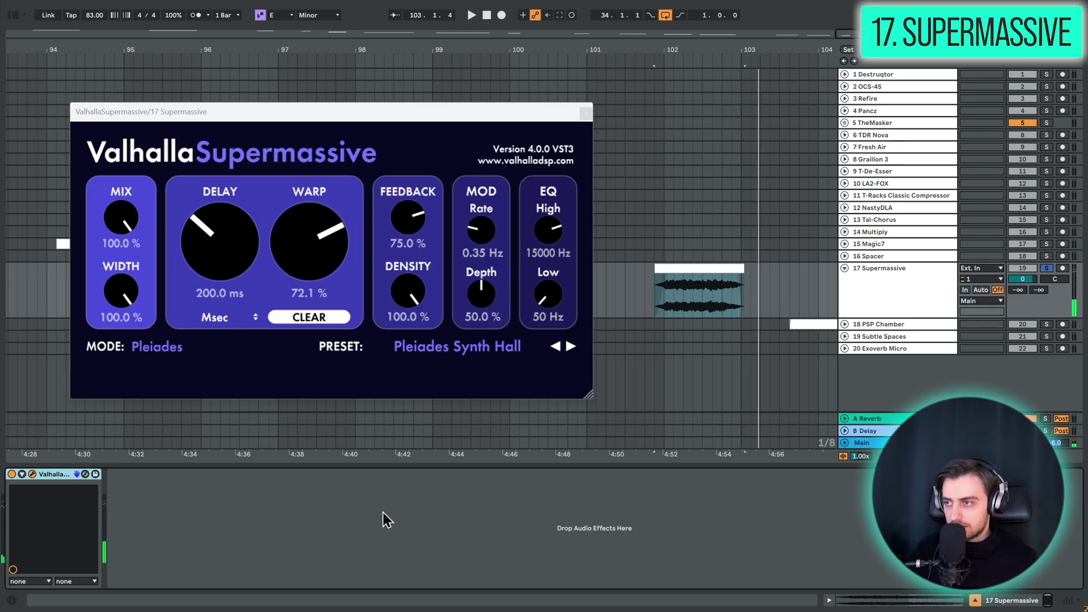
- Examine Supermassive's delay modes, its Valhalla presets such as LATE 2021 and LATE 2024, and the delay sync options
click(198, 349)
click(187, 376)
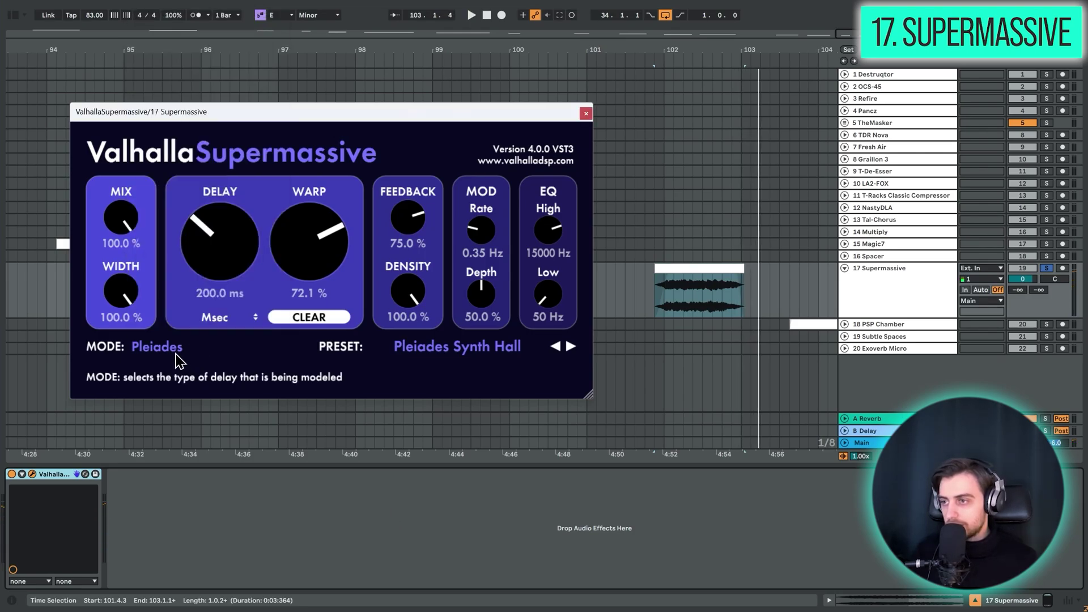
click(411, 354)
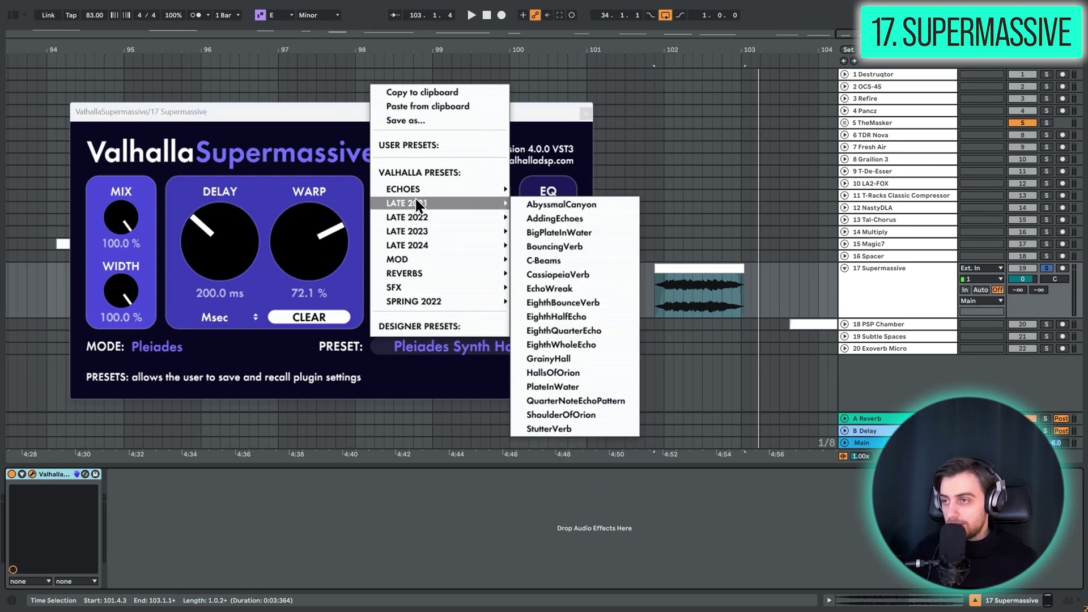
mouse_move(413, 219)
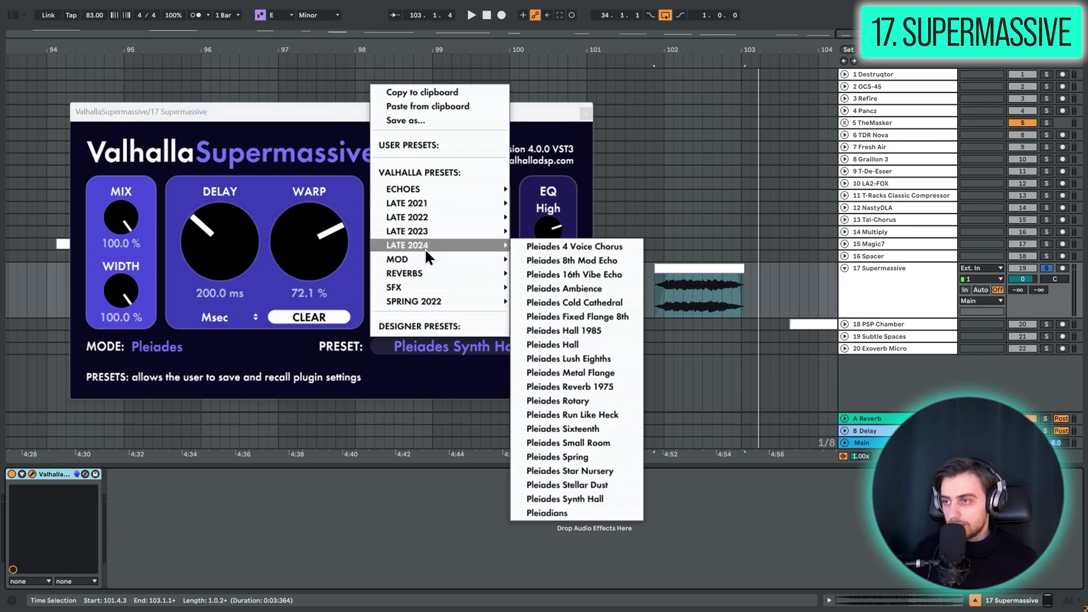
click(424, 394)
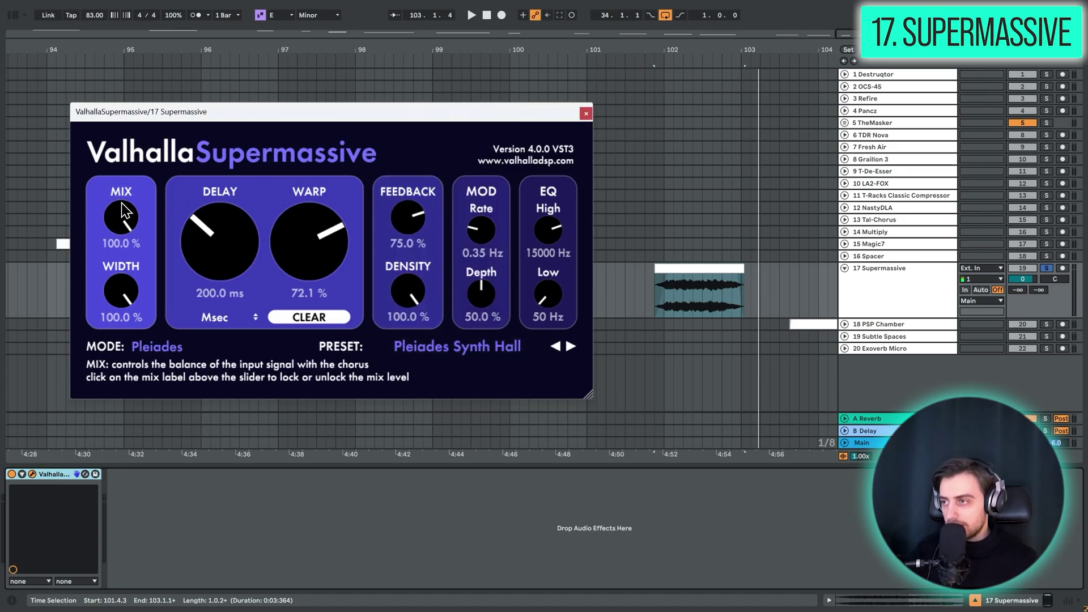
click(237, 317)
click(221, 244)
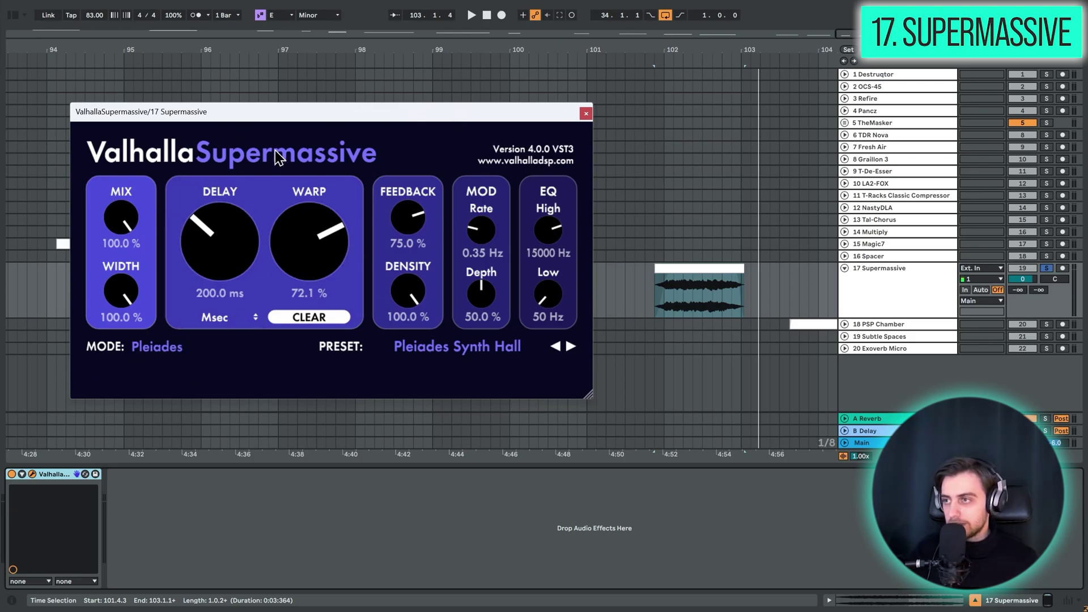
- Close Supermassive and open PSP Chamber on its unfolded, soloed track with the clip at bar 103 selected
click(585, 116)
click(855, 280)
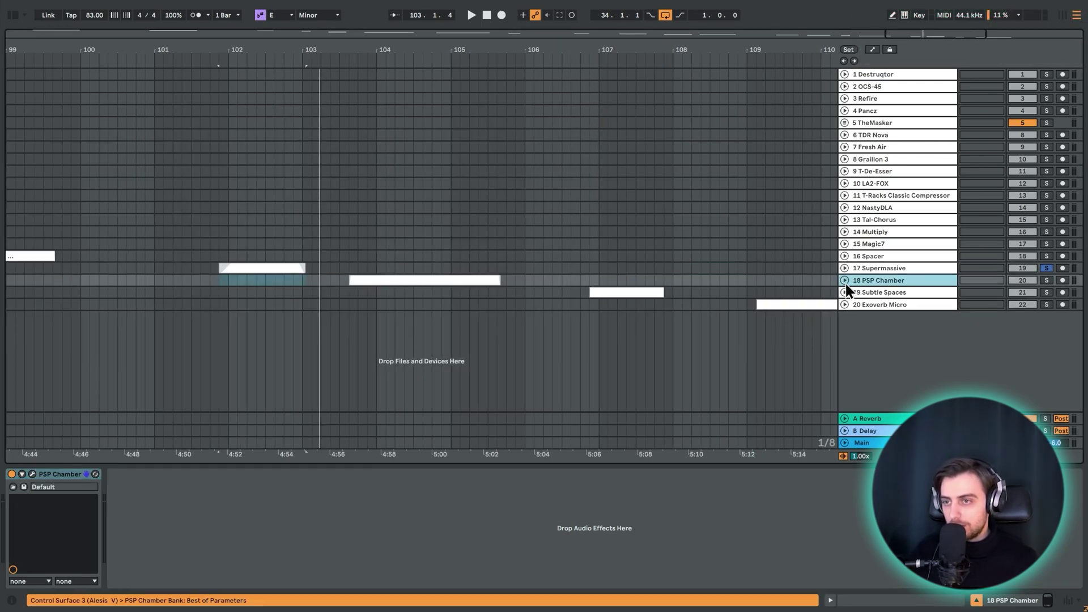
click(1047, 280)
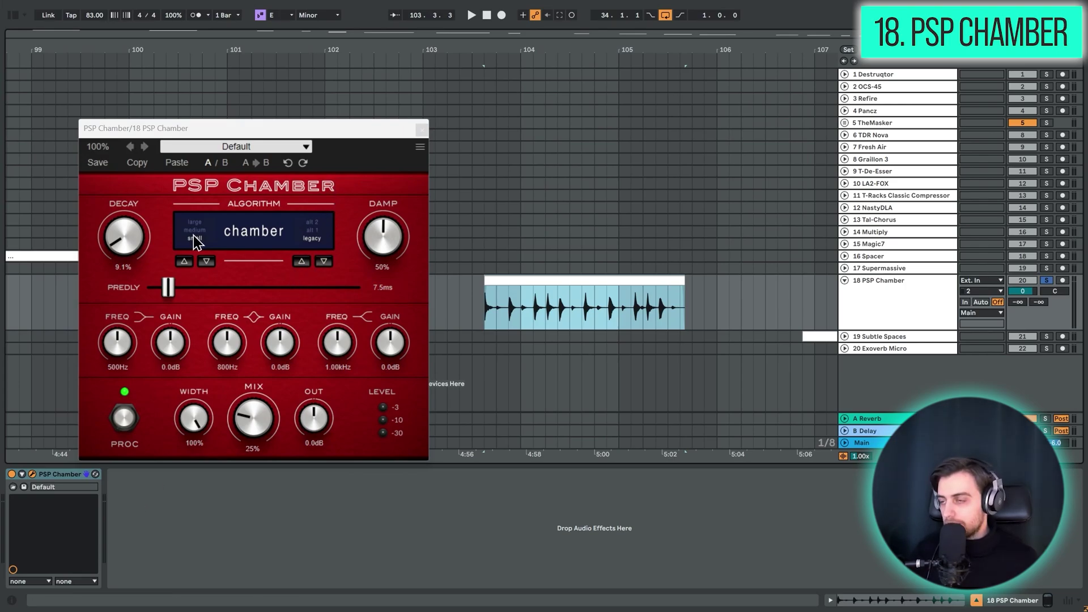
click(196, 244)
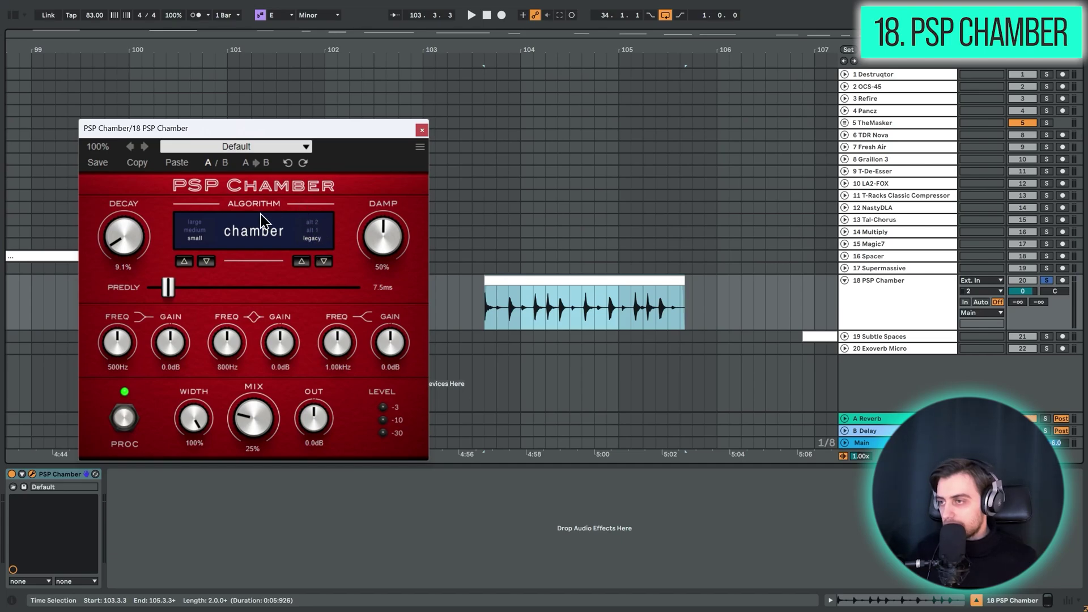
- Audition the PSP Chamber clip with the plug-in disabled and enabled, setting Decay to 79% and Mix to 47%
click(12, 475)
click(553, 281)
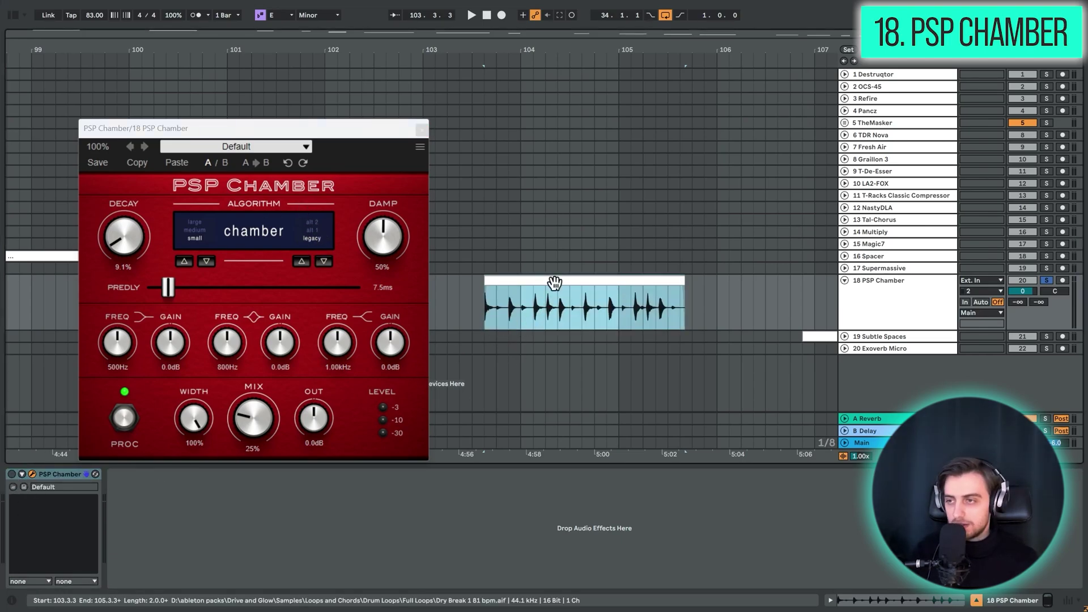
key(space)
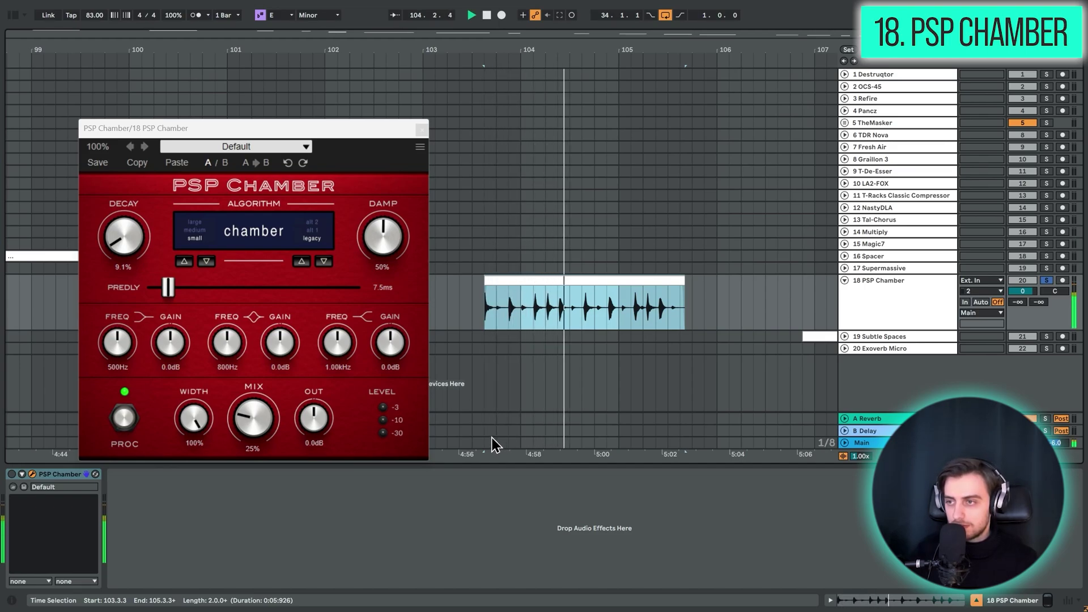
click(312, 512)
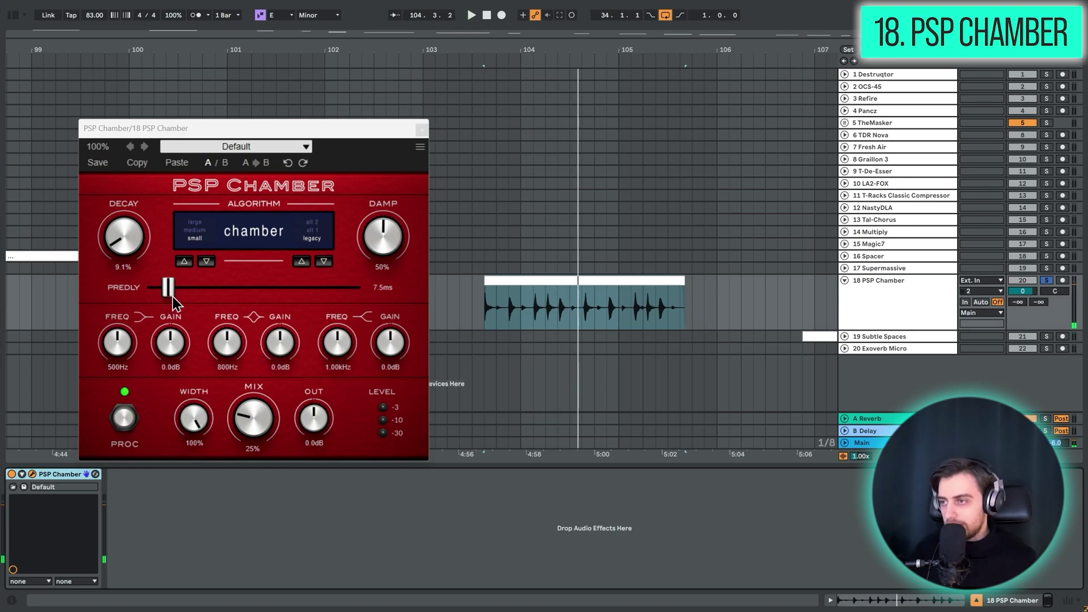
drag(117, 253, 136, 160)
drag(234, 409, 243, 385)
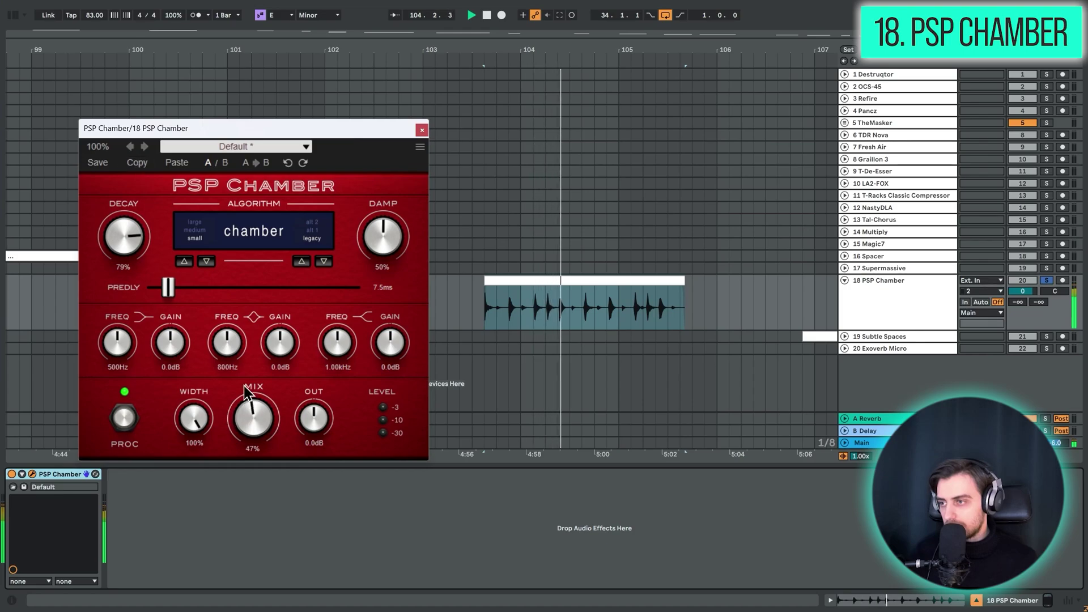
- Close PSP Chamber, fold its track, and solo the unfolded Subtle Spaces track with its clip selected
click(422, 130)
key(minus)
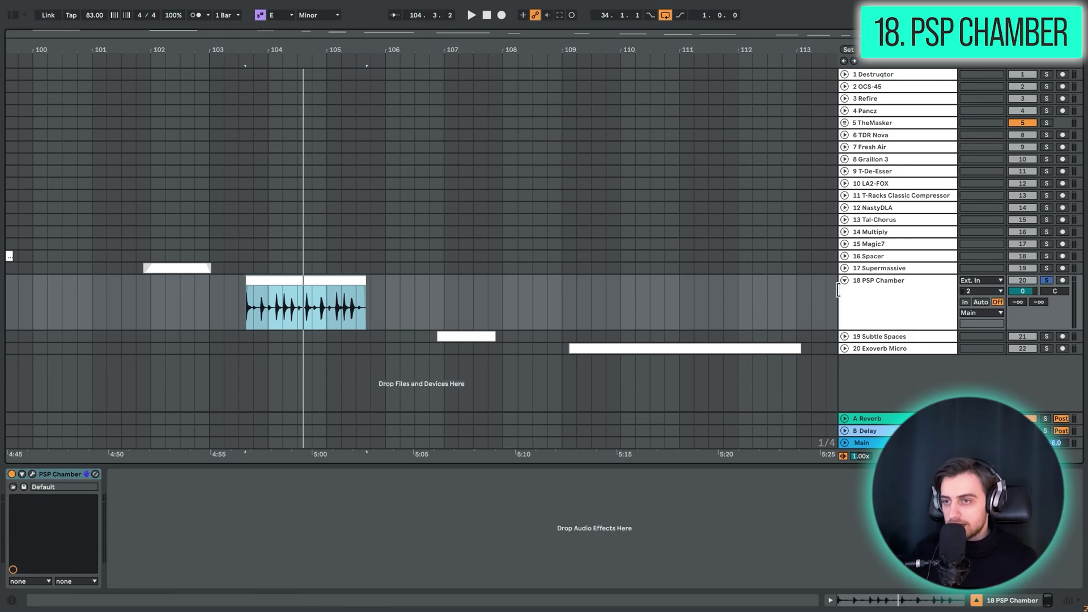
click(845, 280)
click(845, 292)
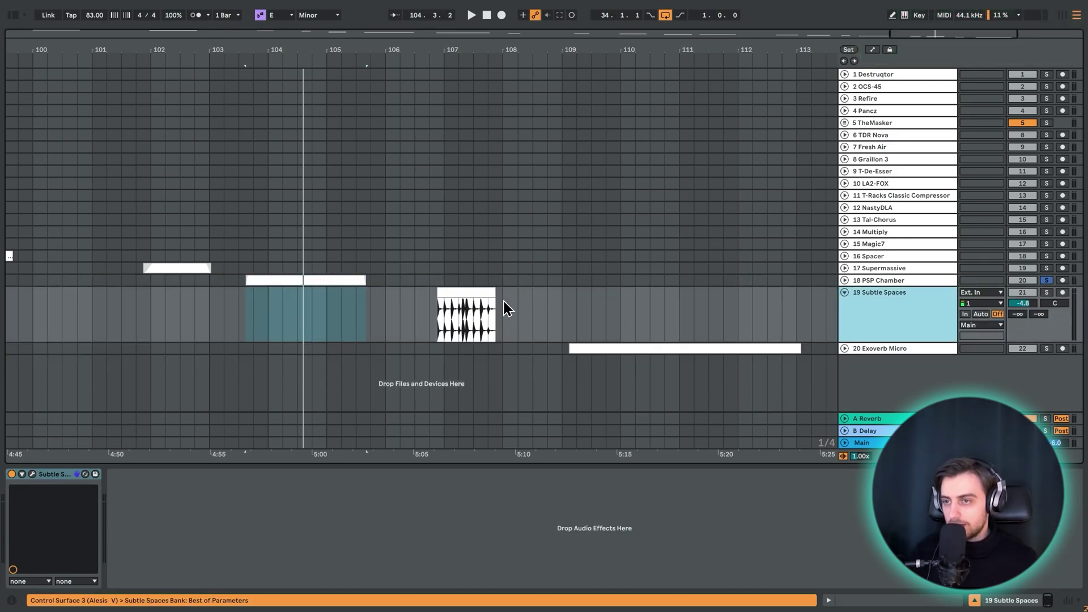
click(468, 292)
click(1047, 292)
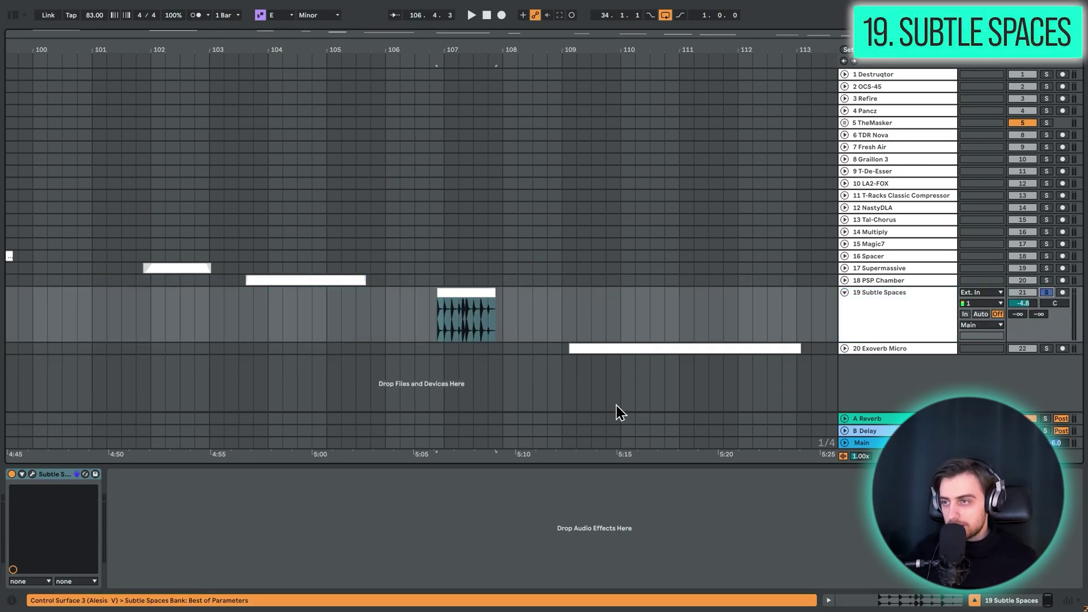
- Open the Subtle Spaces plug-in clear of the clip, with the Subtle Indie Bedroom preset loaded and Mix at 36%
click(32, 474)
drag(627, 110, 201, 85)
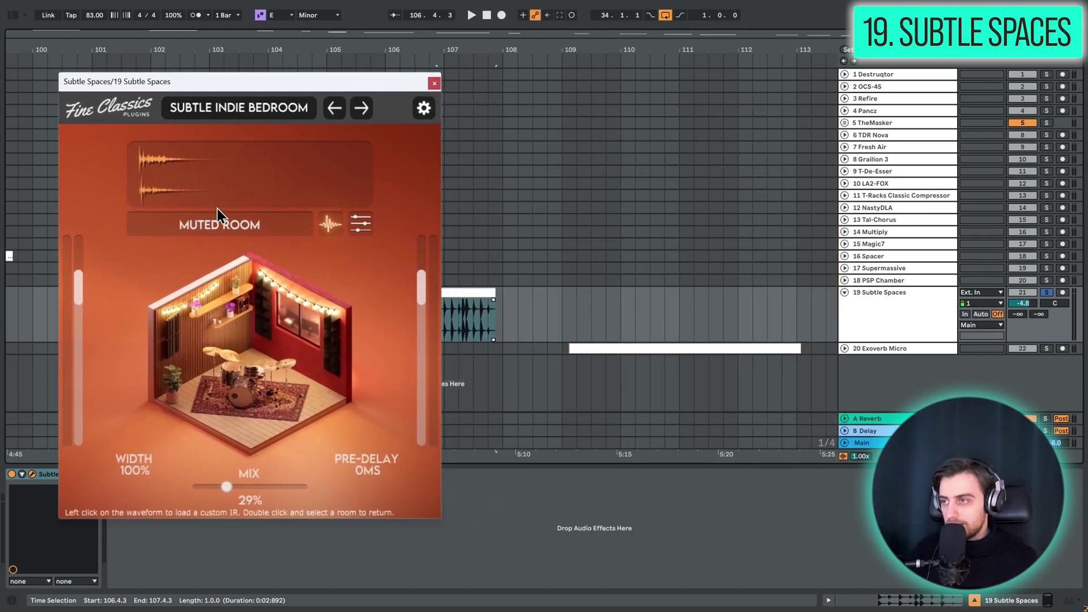
click(363, 107)
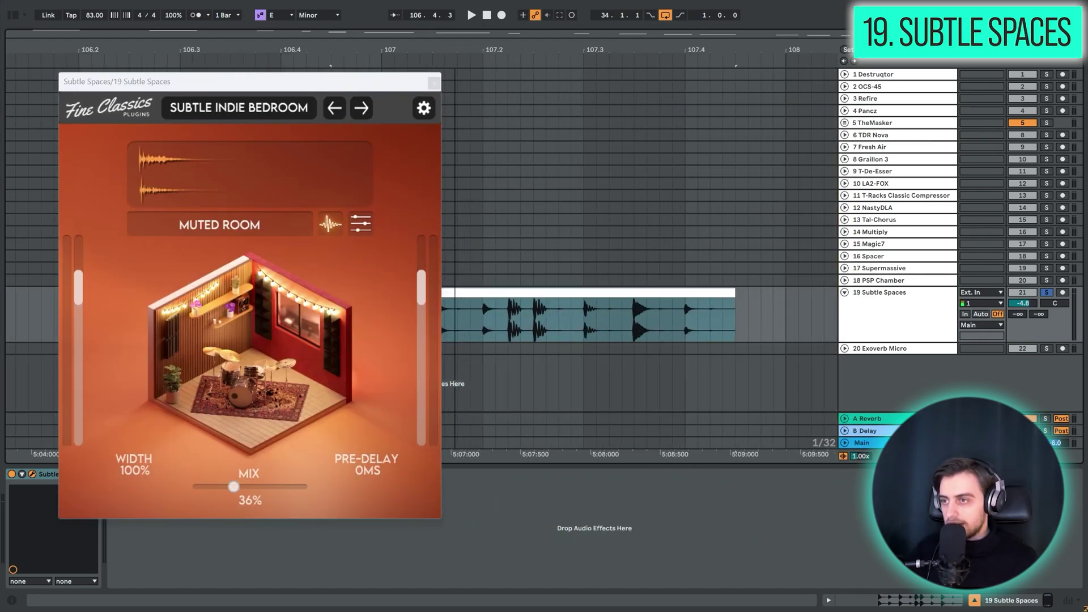
drag(454, 49, 578, 35)
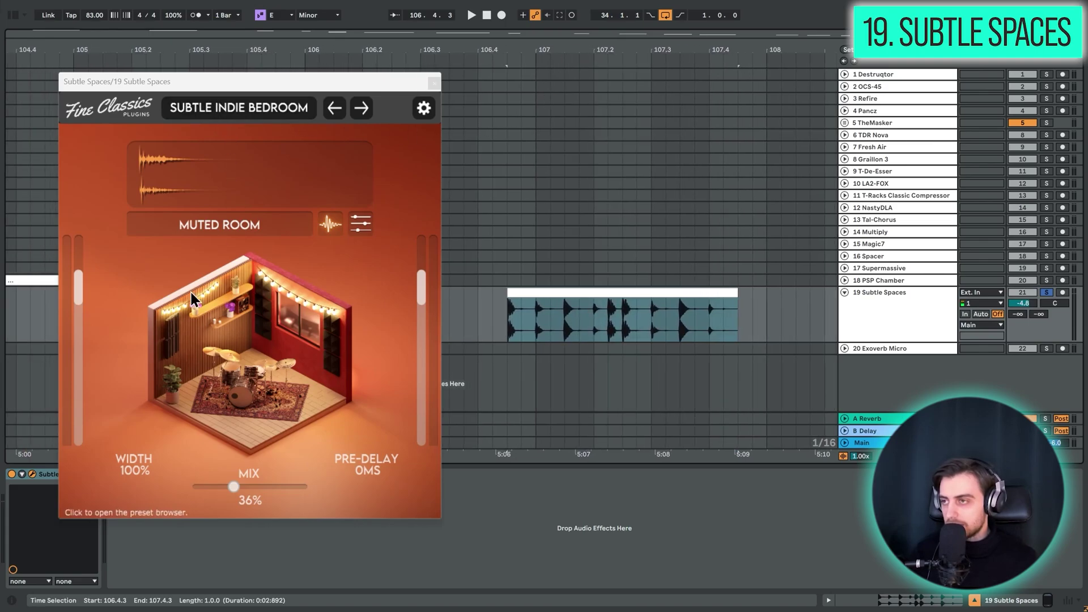
- Audition the Subtle Spaces clip with the plug-in disabled and then enabled on the Subtle Indie Bedroom preset
key(space)
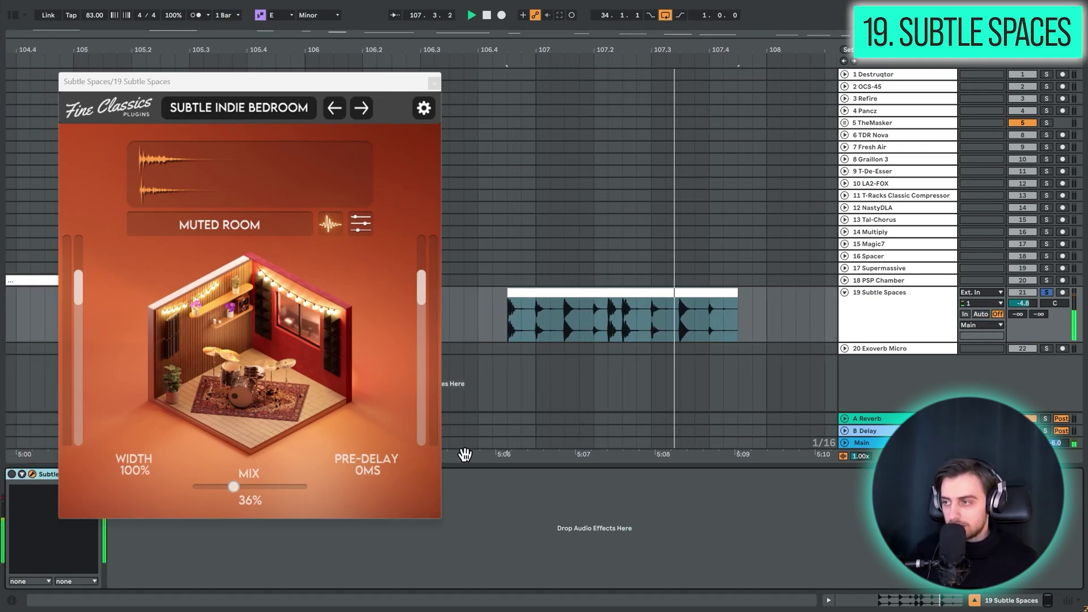
key(space)
click(12, 473)
key(space)
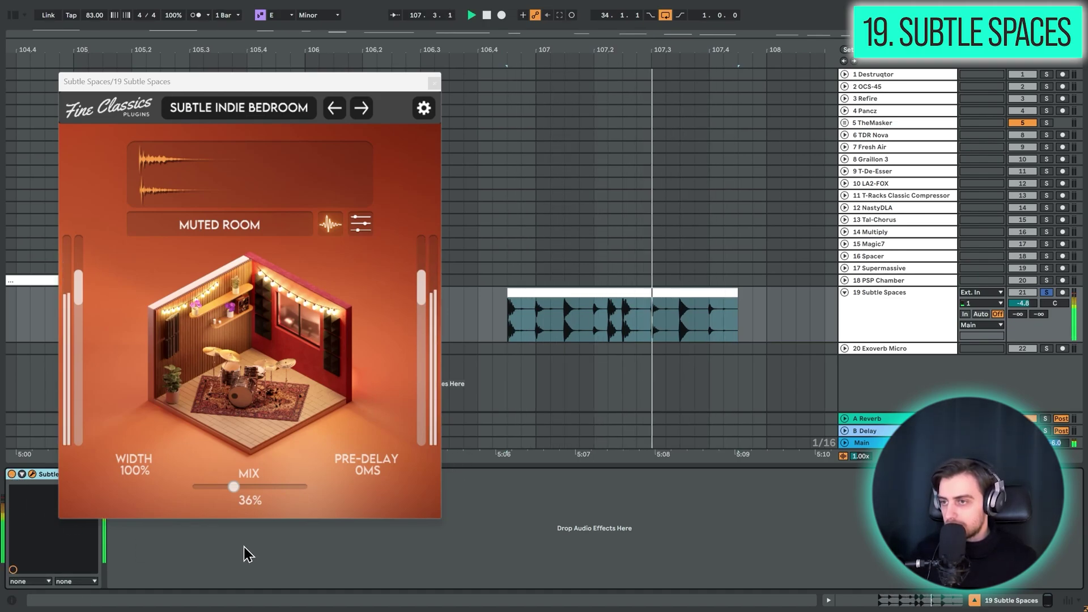
key(space)
- Audition Subtle Spaces presets from Thin & Airy through Low End Rumble to Outside the Club, and look over the preset categories
click(361, 108)
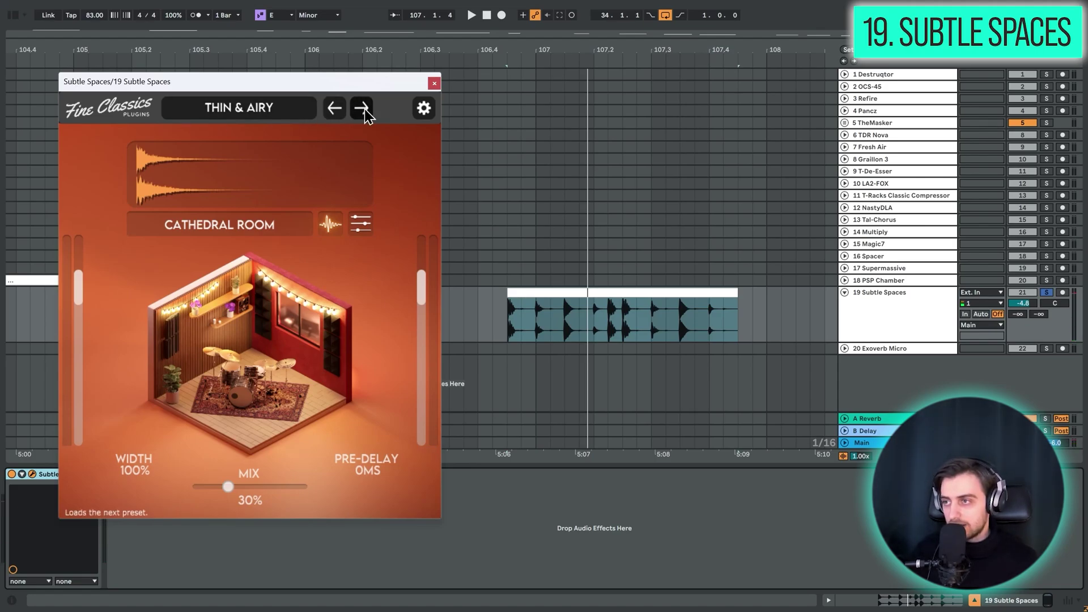
click(362, 108)
key(space)
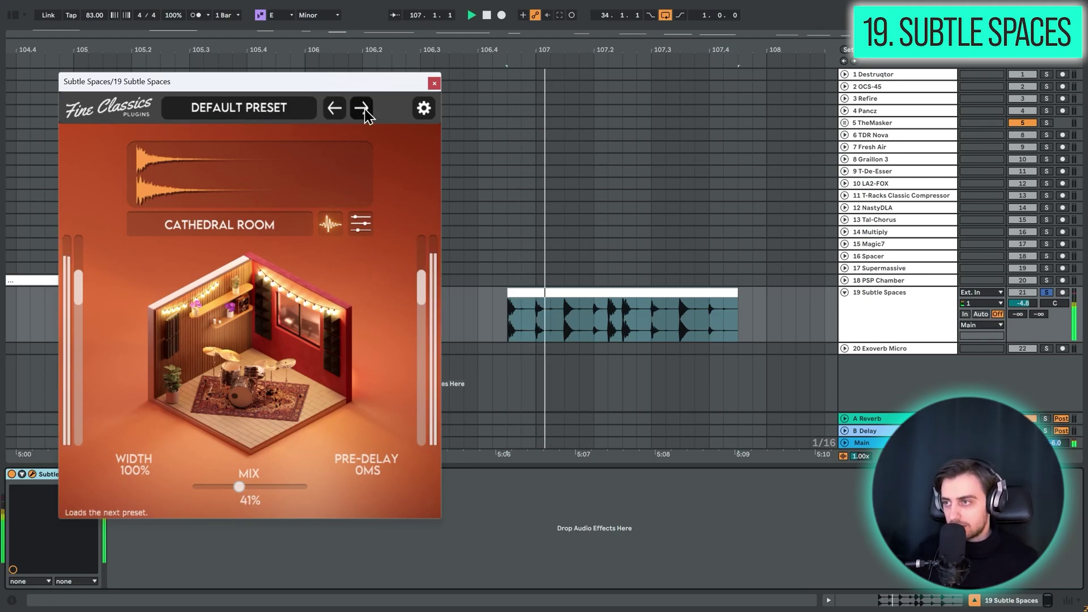
click(363, 109)
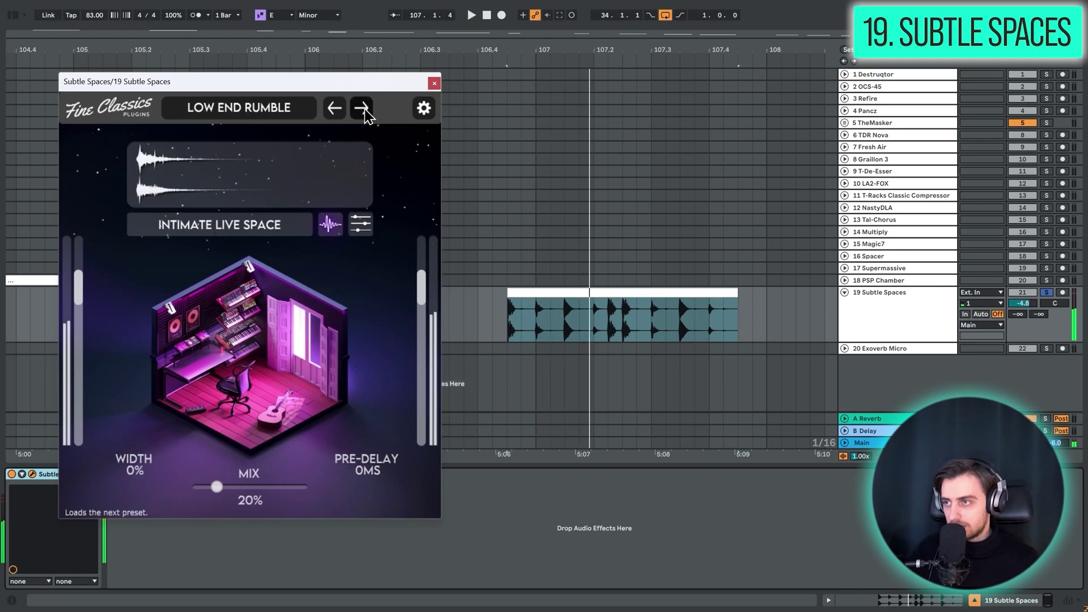
click(362, 109)
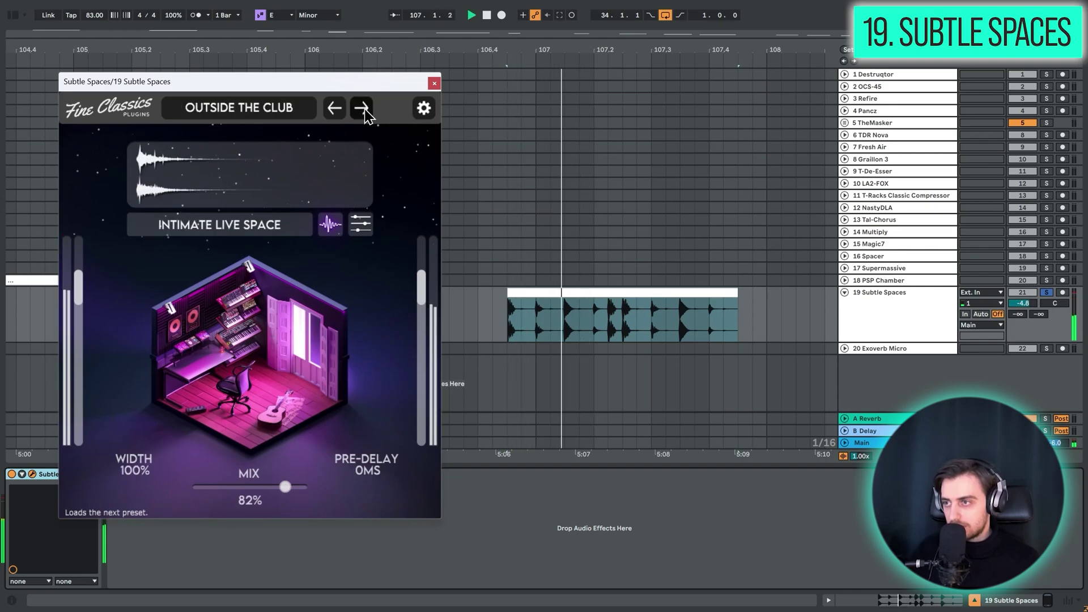
key(space)
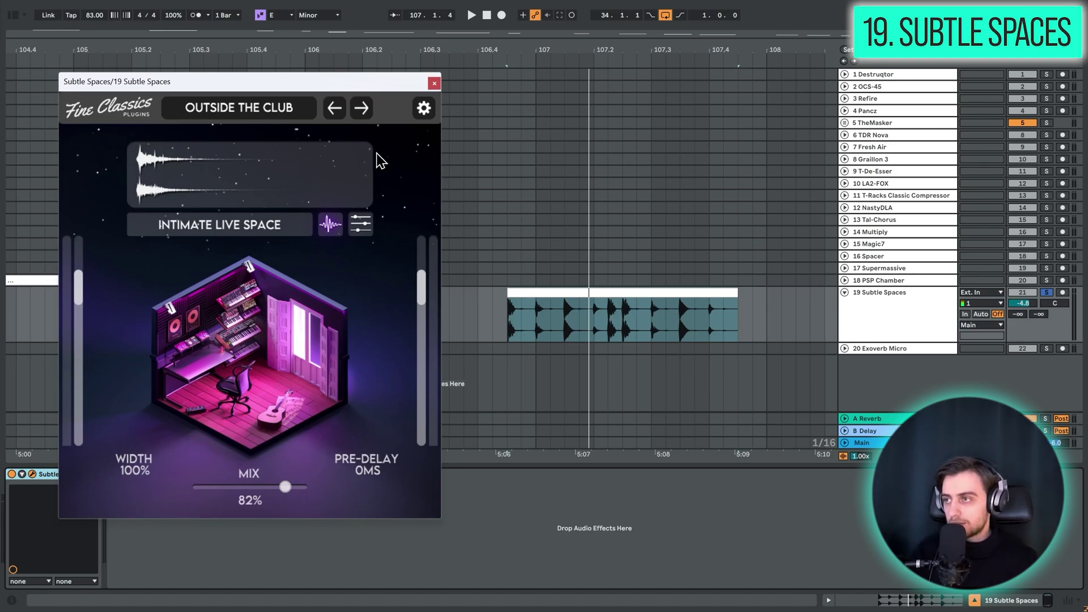
click(299, 107)
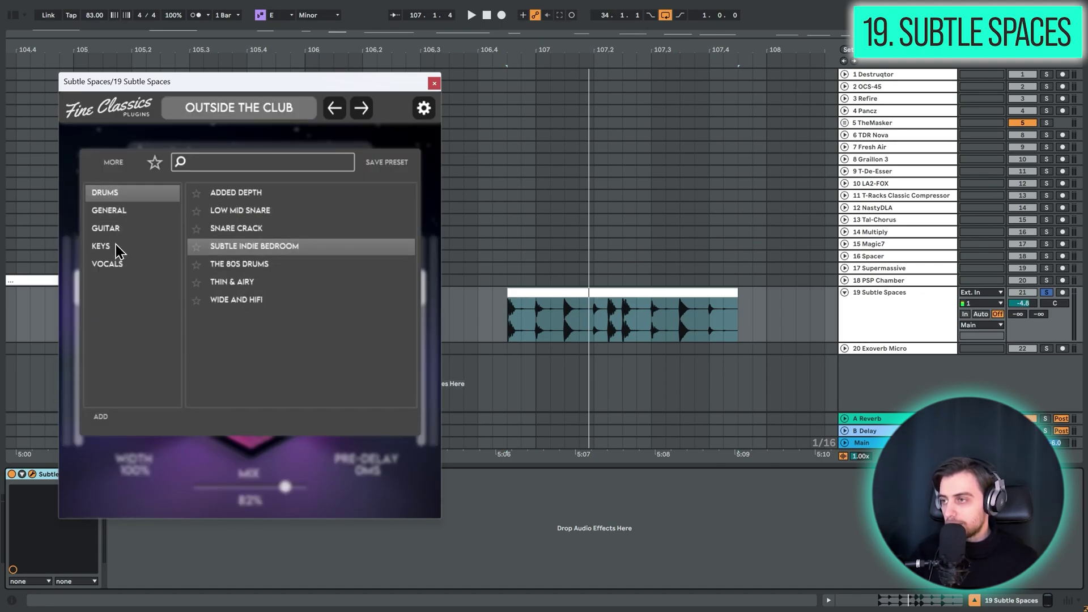
click(222, 113)
- Close Subtle Spaces, fold its track, and unfold and select the Exoverb Micro track
click(434, 83)
drag(452, 54, 452, 23)
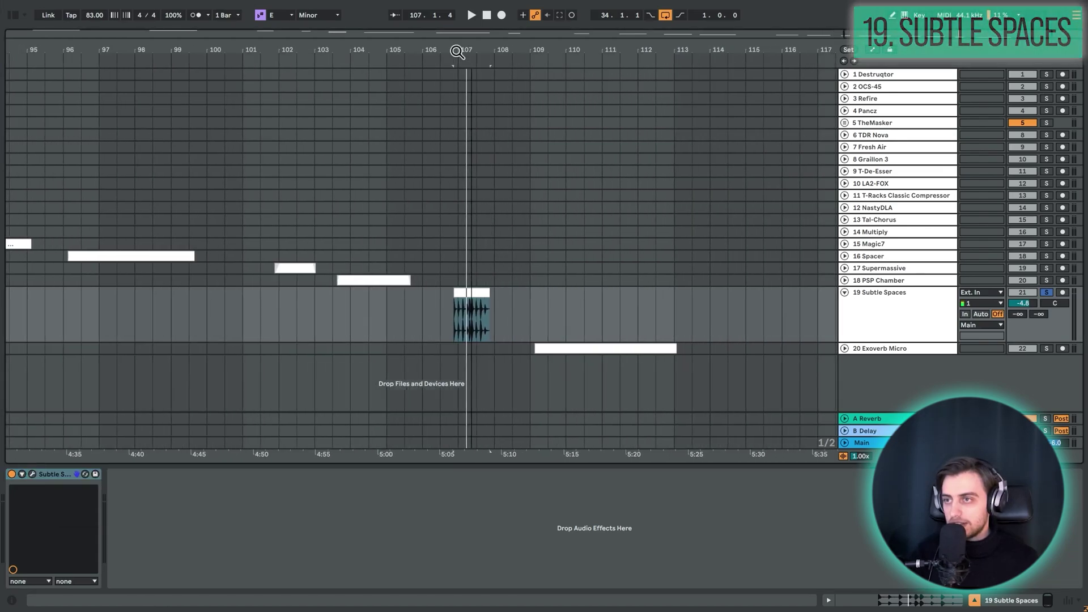
click(844, 349)
click(844, 293)
click(885, 347)
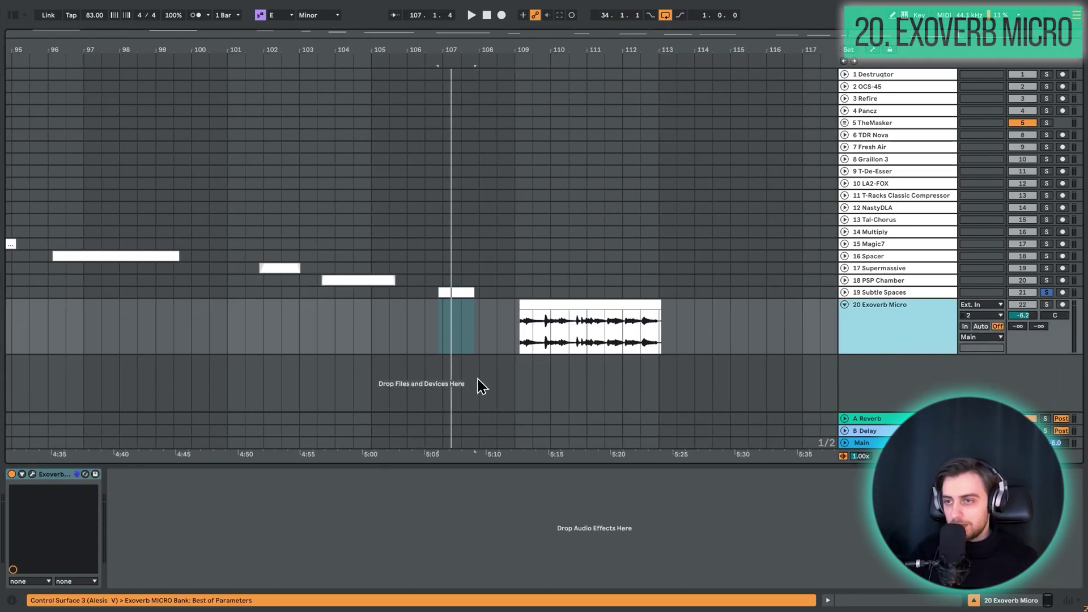
- Open Exoverb Micro beside its clip and look through its ambience, room, hall and plate reverb types
click(31, 474)
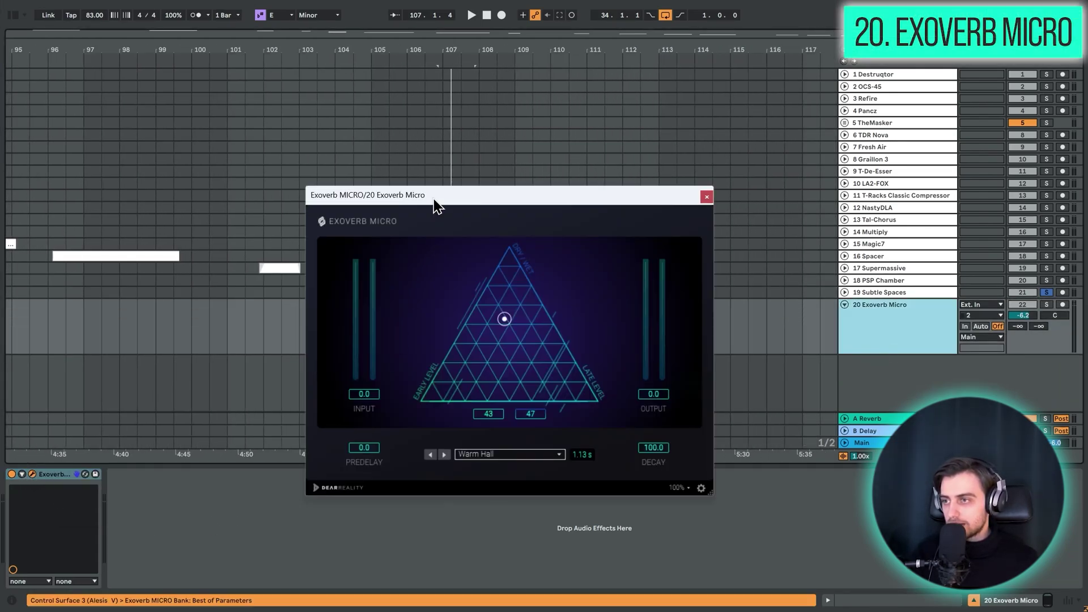
drag(434, 198, 216, 167)
drag(549, 52, 554, 83)
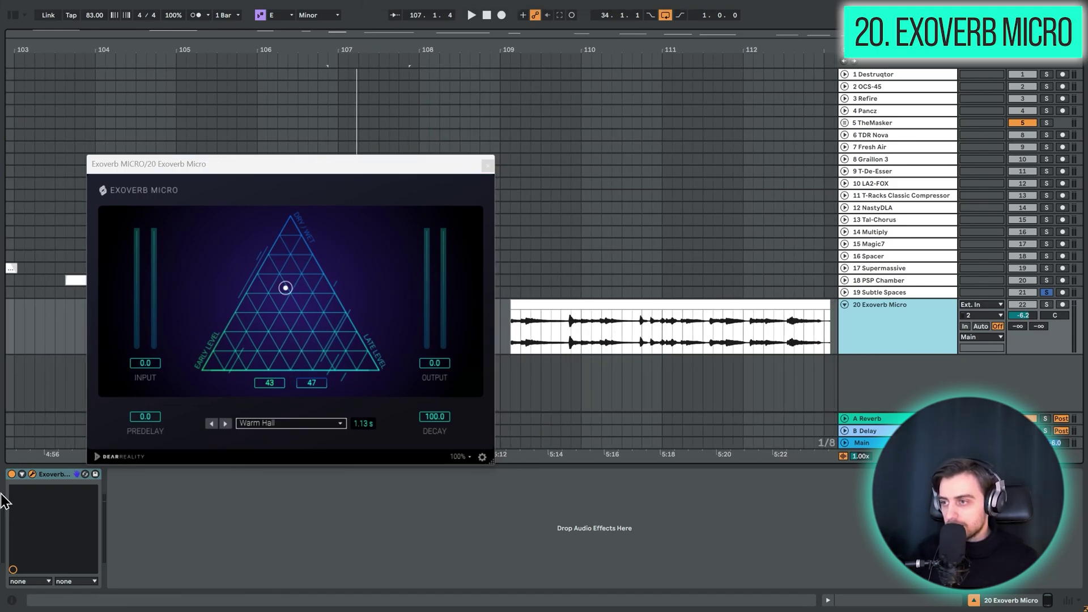
click(289, 423)
mouse_move(291, 437)
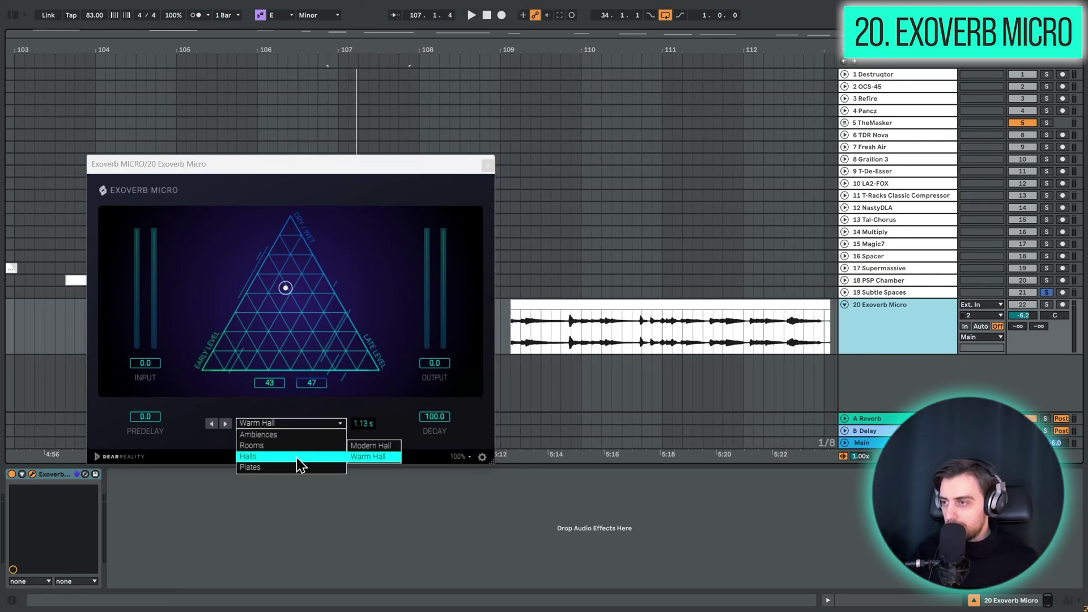
mouse_move(295, 469)
click(366, 418)
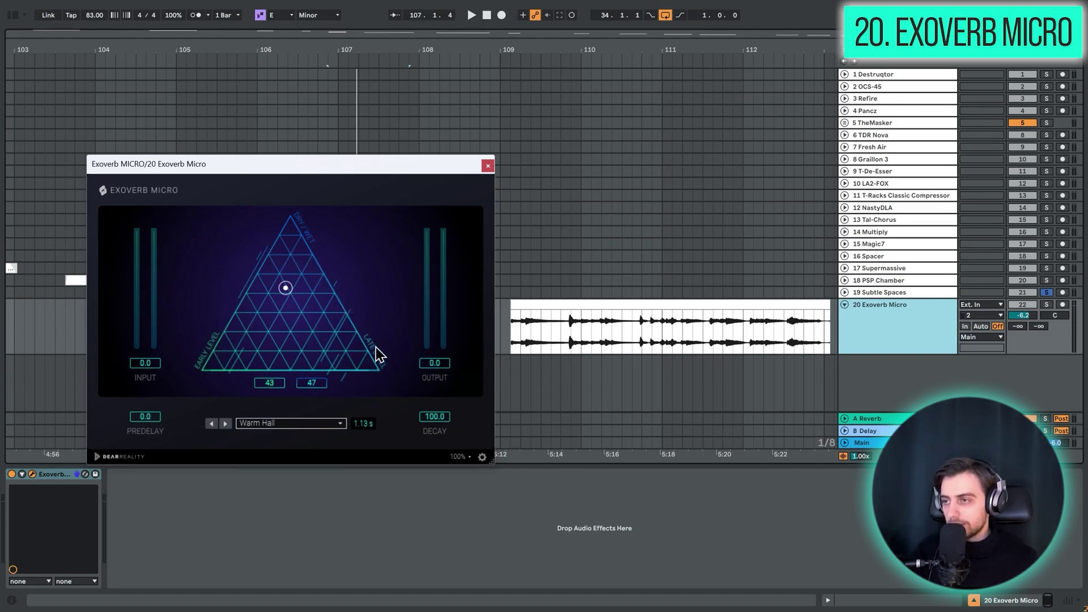
- Audition the soloed Exoverb Micro clip with the plug-in disabled and then enabled on Warm Hall
click(12, 474)
click(568, 301)
key(space)
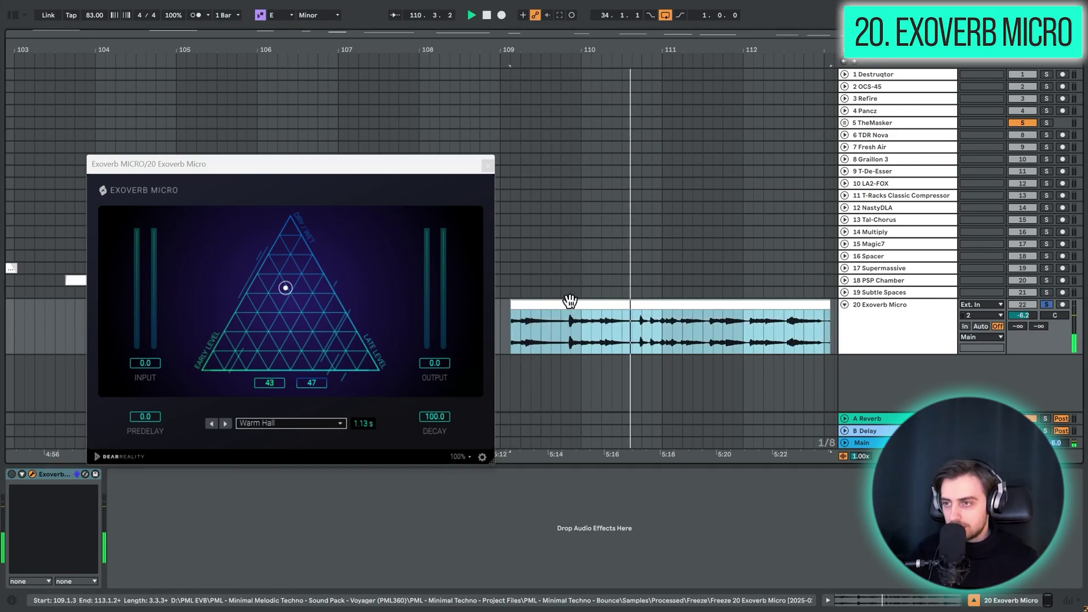
key(space)
click(17, 477)
key(space)
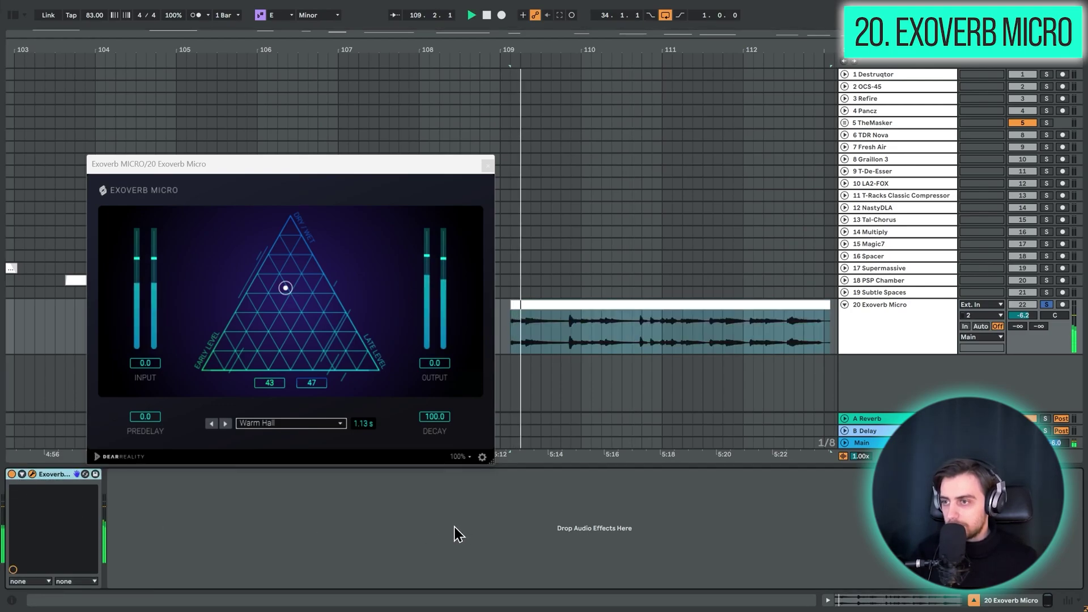
- Shift Exoverb Micro's triangle control point slightly lower, to about 49 and 50, and recheck its reverb types
mouse_move(282, 283)
mouse_down()
mouse_move(236, 340)
mouse_move(342, 341)
mouse_move(306, 341)
mouse_move(299, 352)
mouse_move(318, 355)
mouse_move(288, 295)
mouse_up()
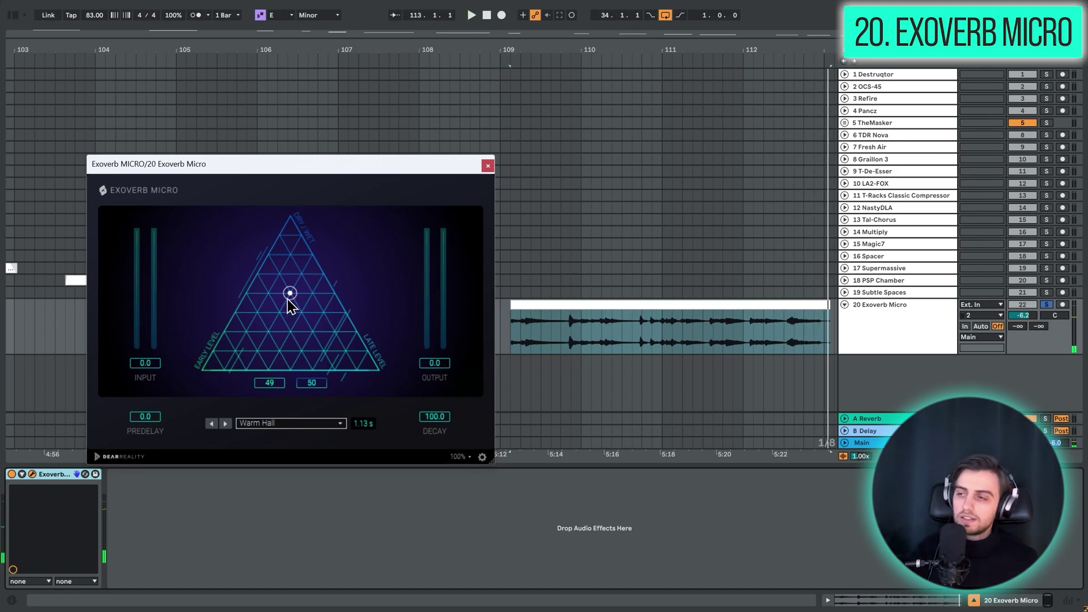
click(287, 423)
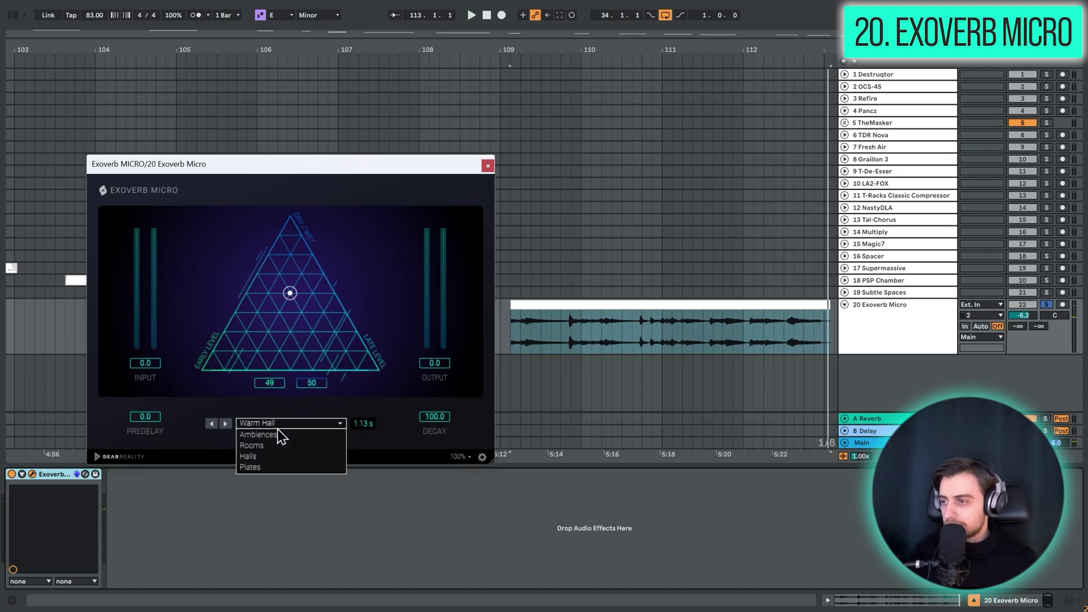
click(283, 429)
click(280, 422)
click(290, 293)
mouse_move(290, 293)
mouse_down()
mouse_move(287, 267)
mouse_move(267, 310)
mouse_move(289, 282)
mouse_move(290, 295)
mouse_up()
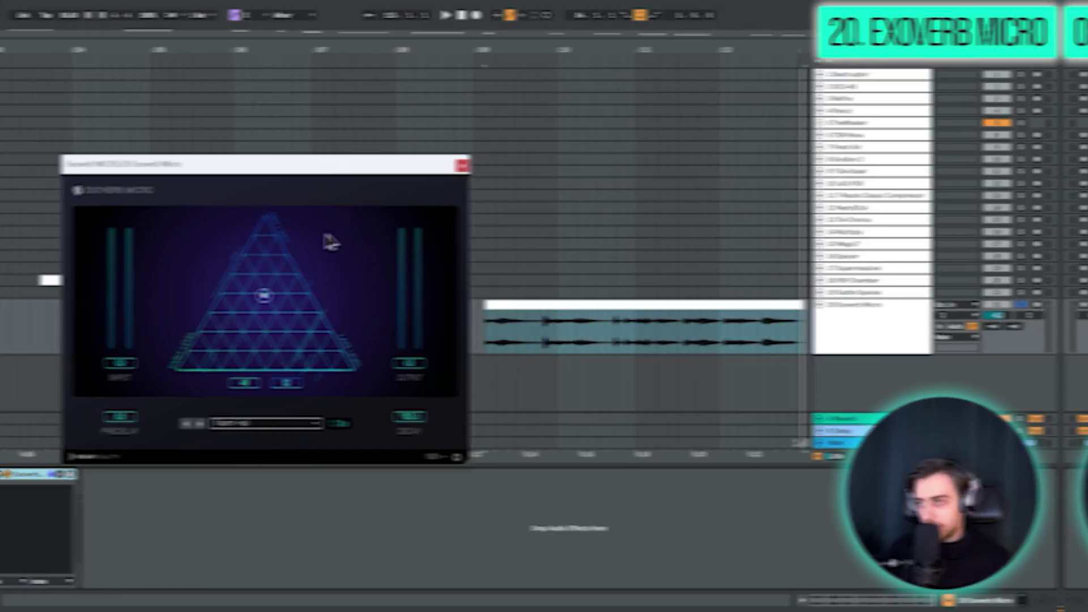